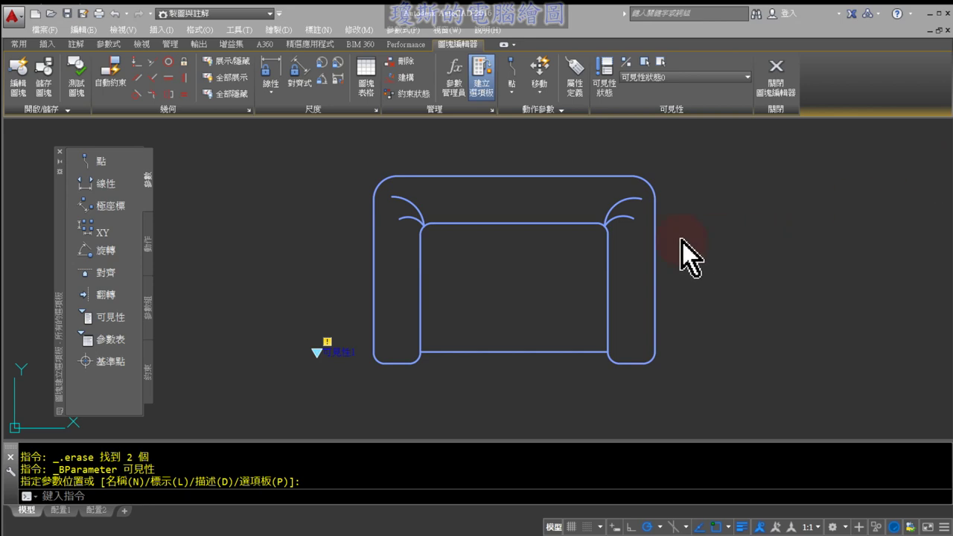
Step: Point out the visibility parameter and confirm 可見性狀態0 is the only visibility state
mouse_move(331, 318)
mouse_down()
mouse_move(299, 339)
mouse_move(631, 153)
mouse_move(620, 135)
mouse_up()
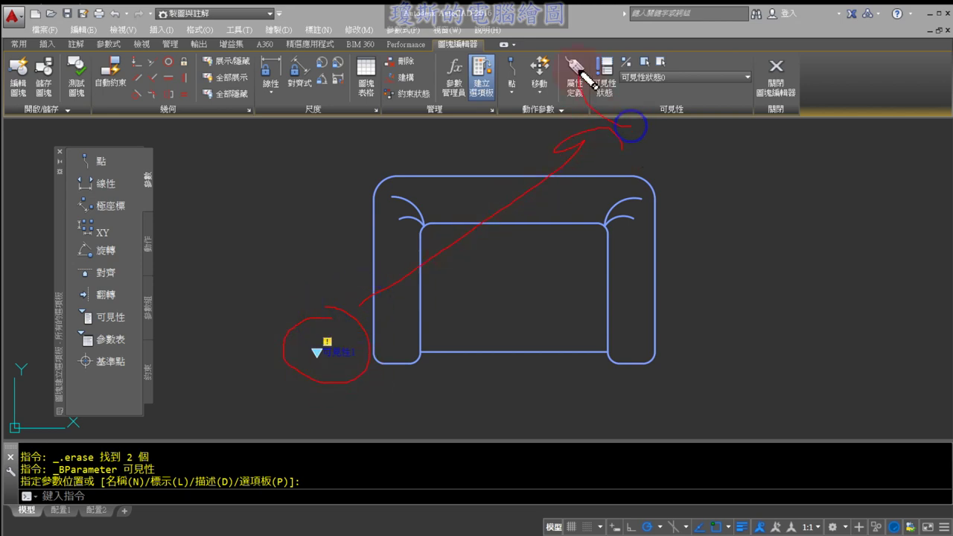
key(Escape)
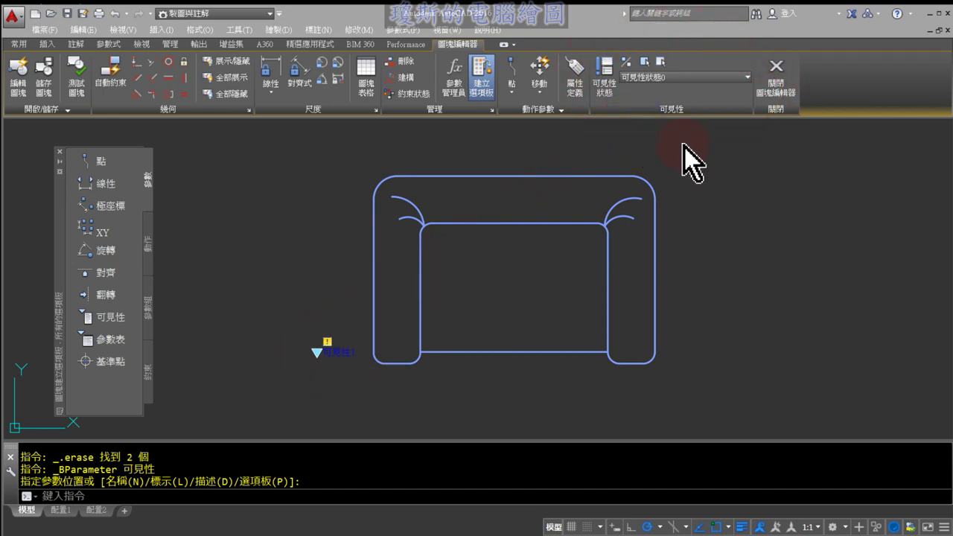
drag(640, 85, 639, 84)
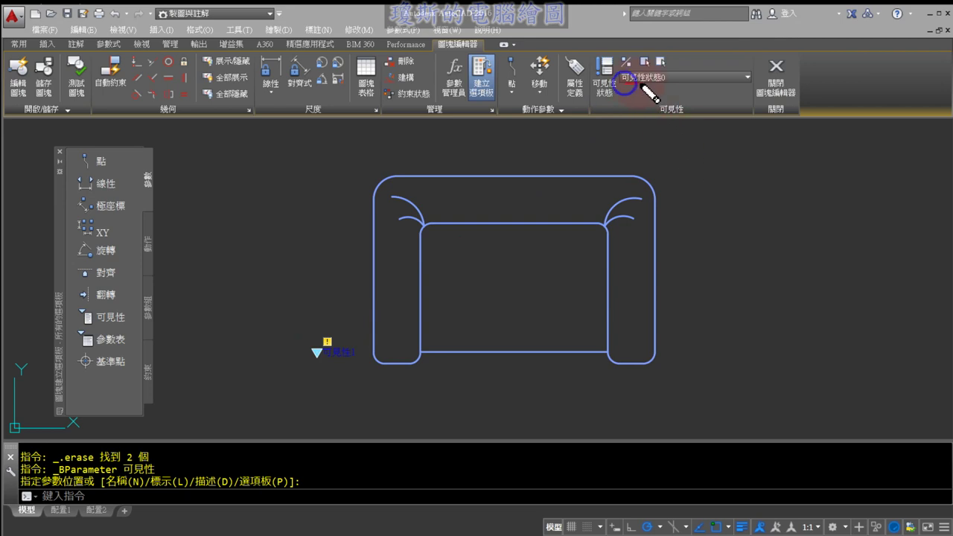
key(Escape)
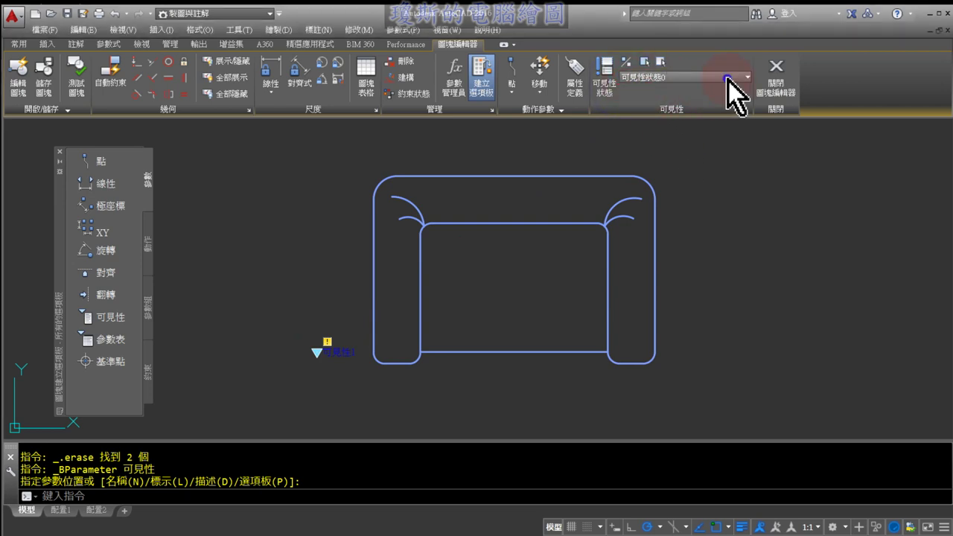
click(727, 80)
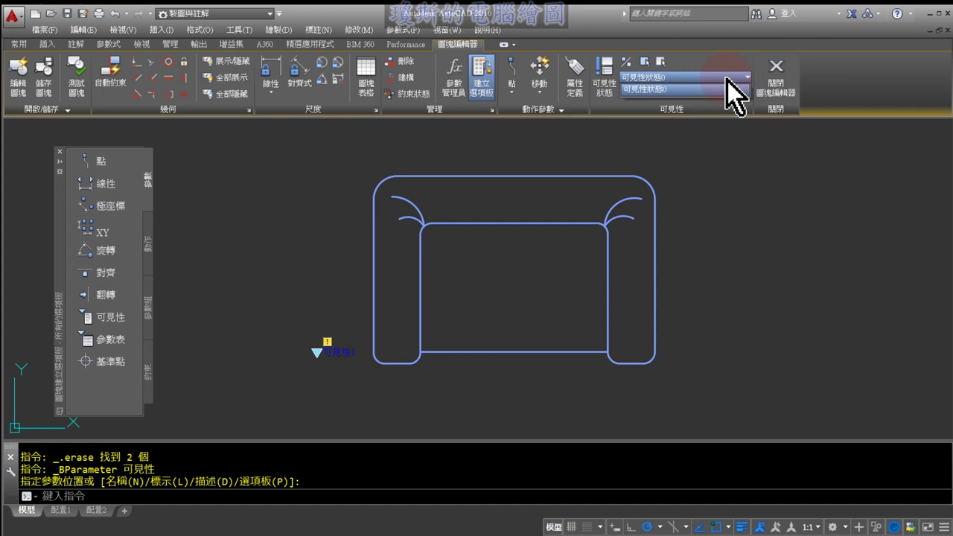
click(726, 79)
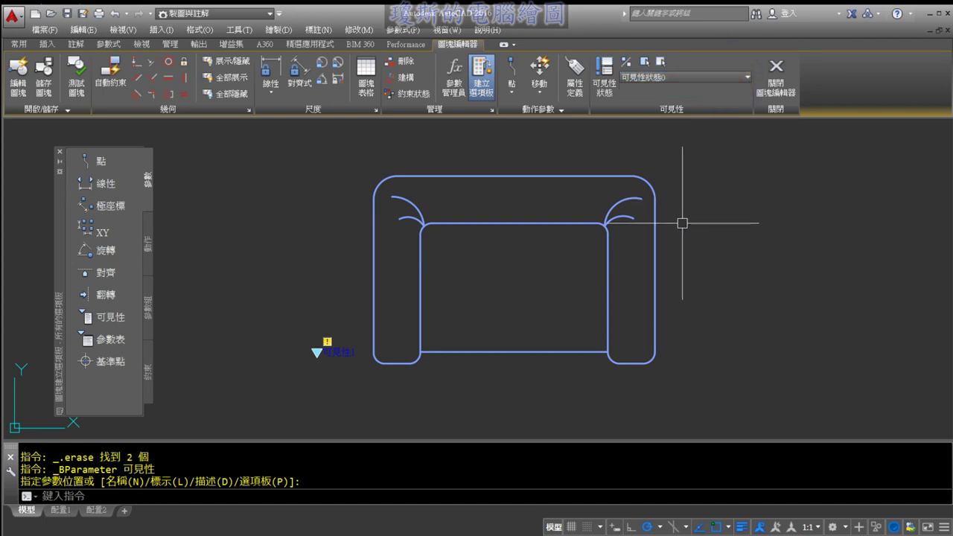
Step: Place the Visibility parameter beside the single armchair with all three sofa plans in view
scroll(657, 215, down, 3)
scroll(656, 214, down, 2)
middle_drag(672, 240, 585, 213)
click(578, 215)
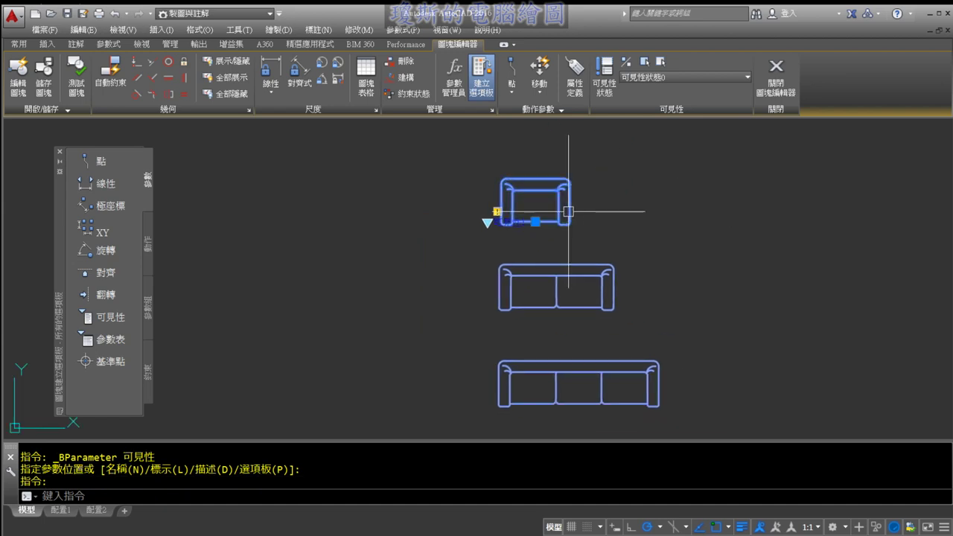
key(Escape)
key(Escape)
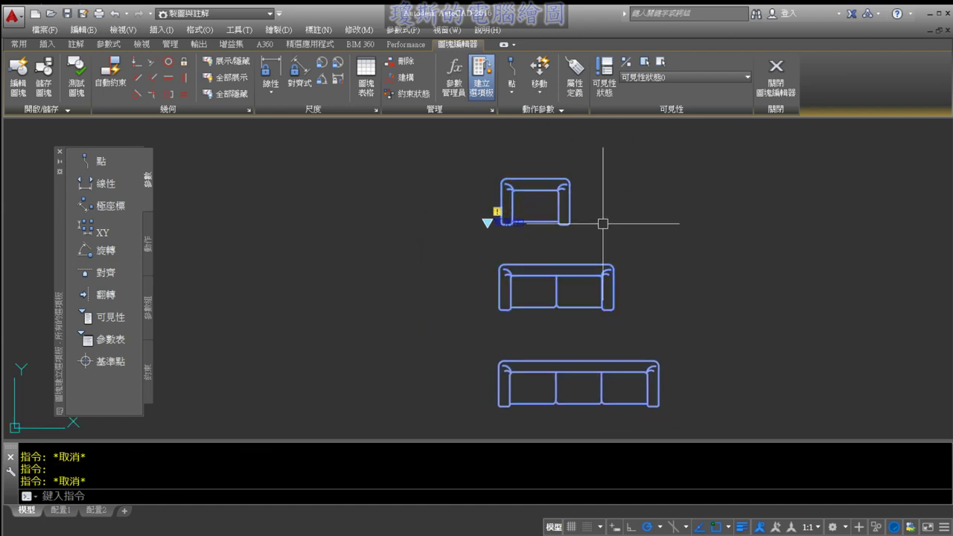
Step: Test-select the armchair, the two-seat sofa and the three-seat sofa one by one
click(568, 191)
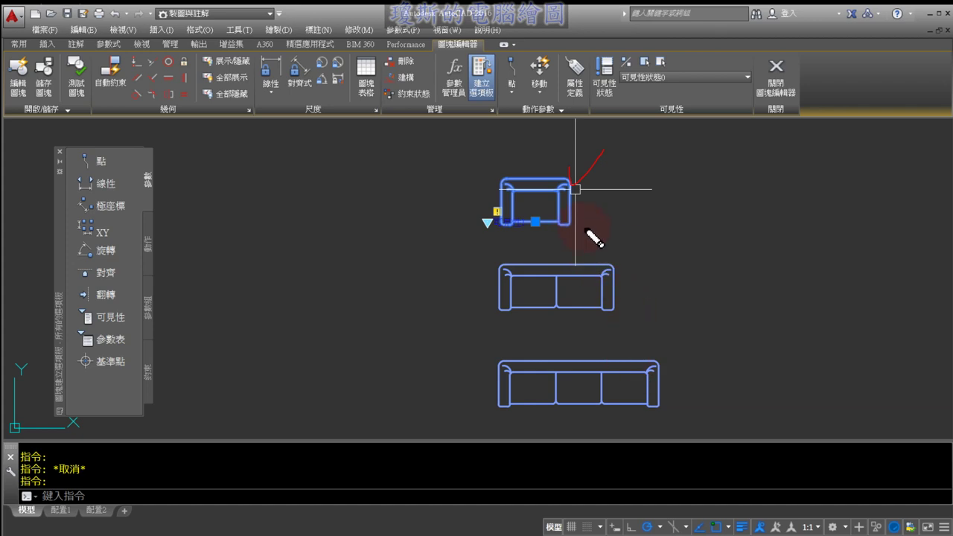
key(Escape)
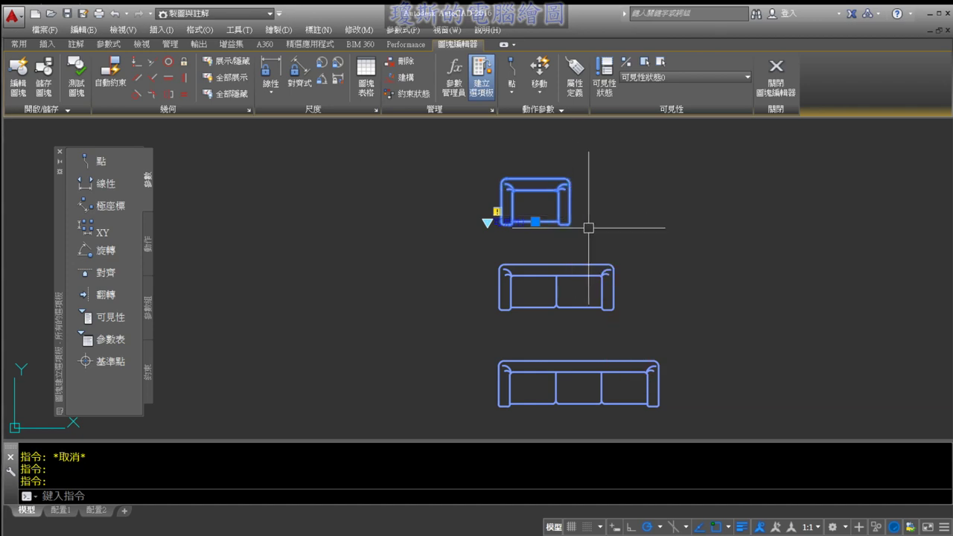
key(Escape)
click(604, 264)
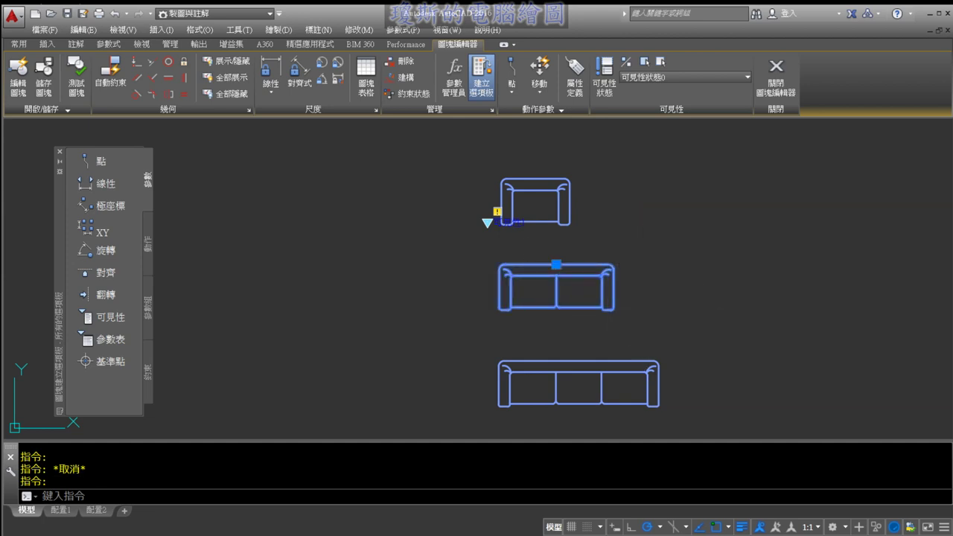
key(Escape)
click(659, 372)
key(Escape)
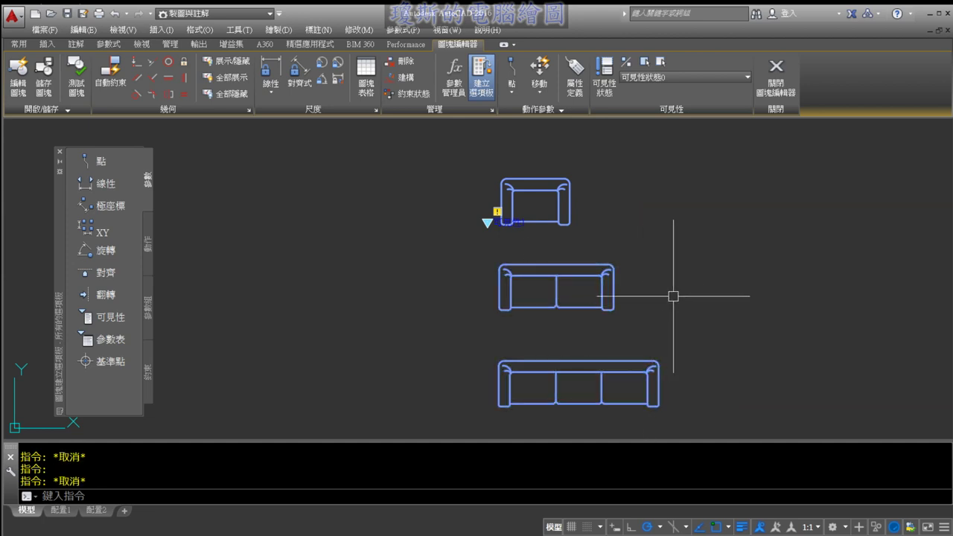
Step: Check the visibility state list without changing it, then zoom back into the armchair
click(686, 75)
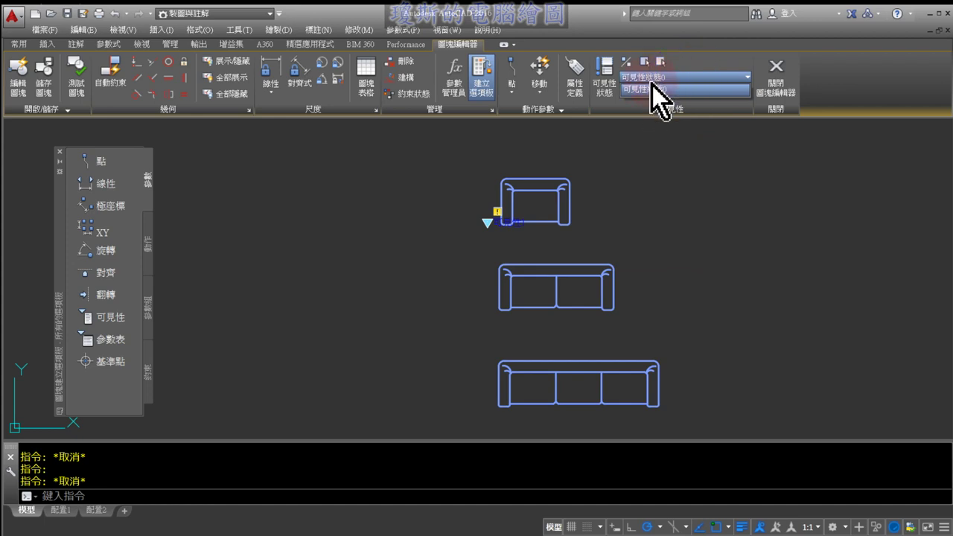
click(652, 84)
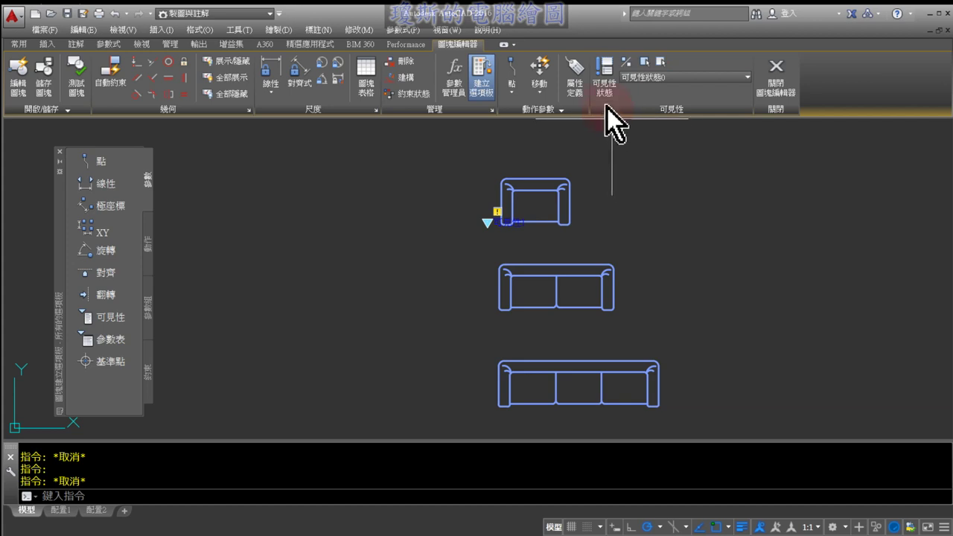
scroll(592, 149, up, 4)
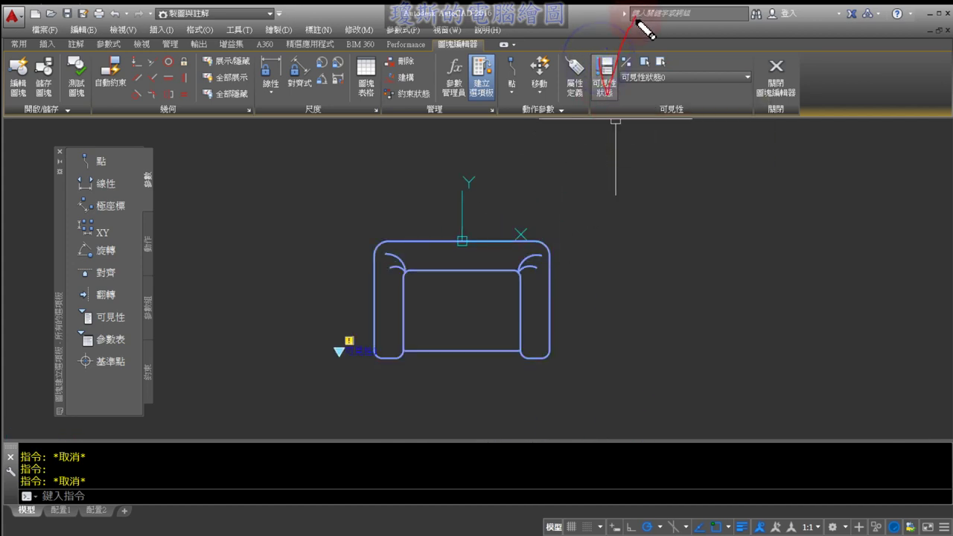
Step: In the Visibility States manager, rename state 可見性狀態0 to 單人沙發
click(612, 85)
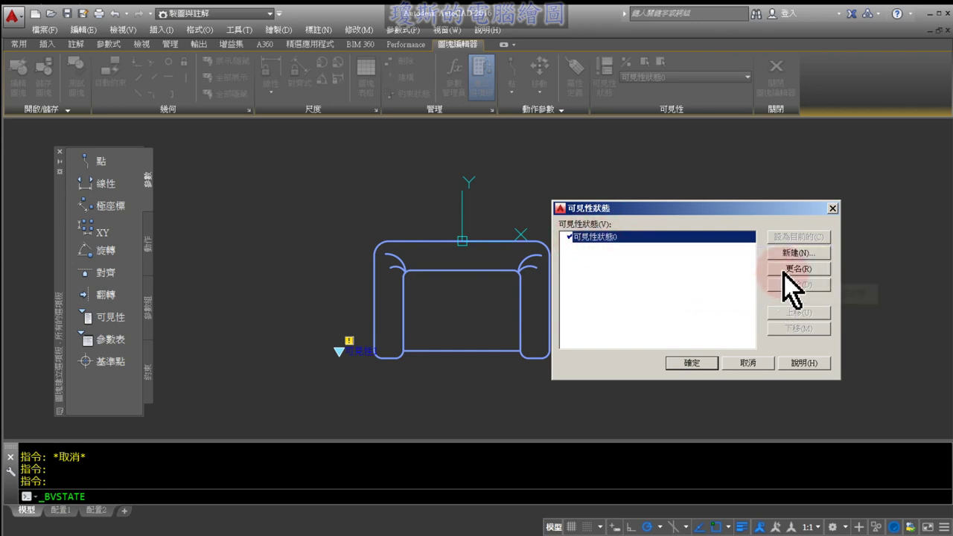
drag(827, 265, 806, 276)
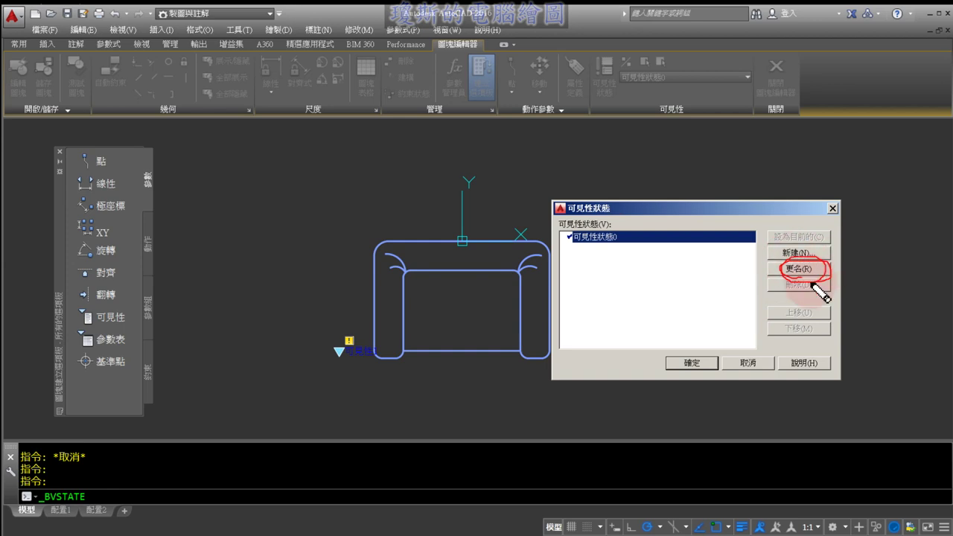
key(Escape)
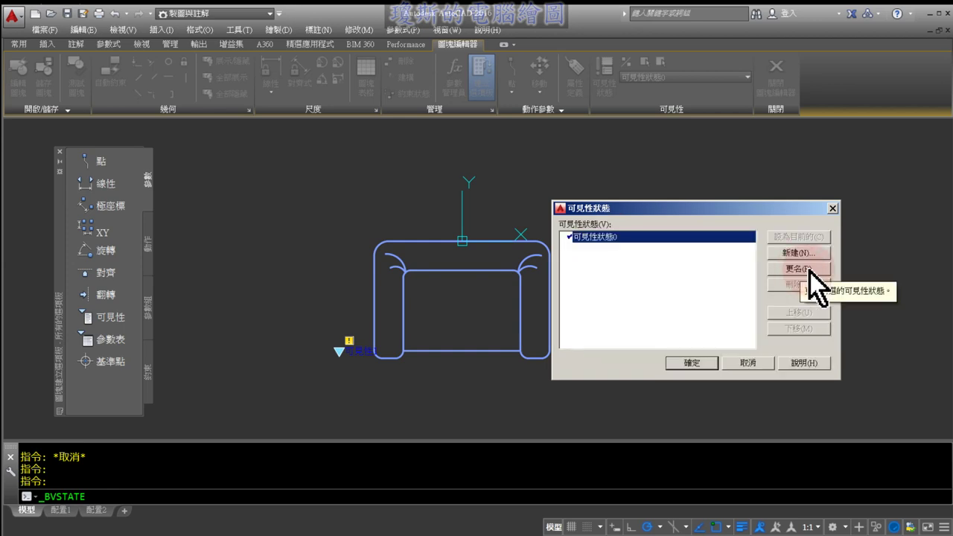
click(810, 271)
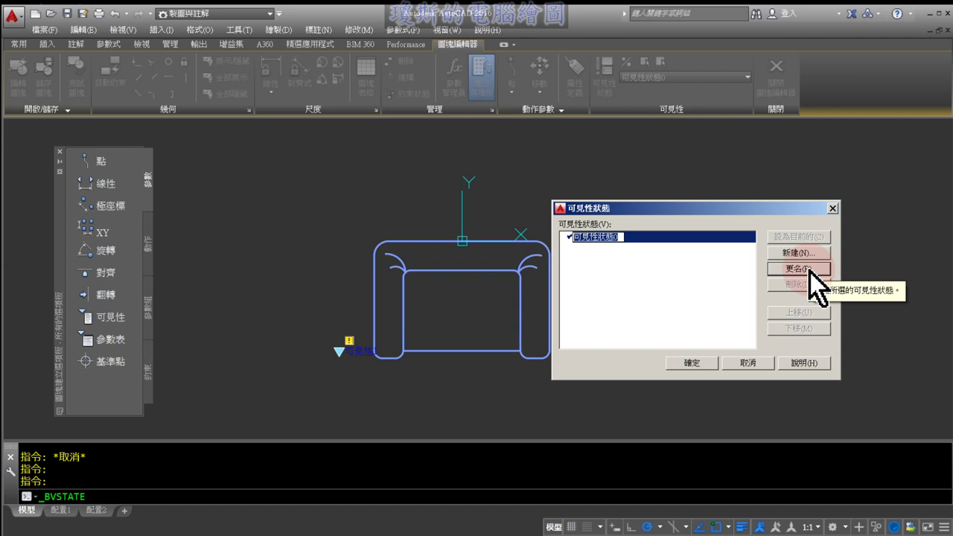
text(單人ㄕㄚ)
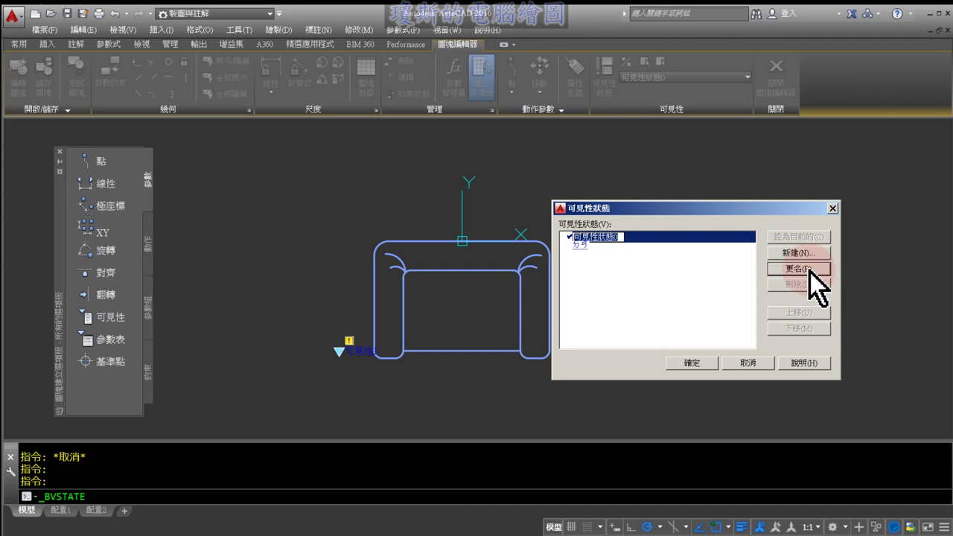
text(沙發)
key(Return)
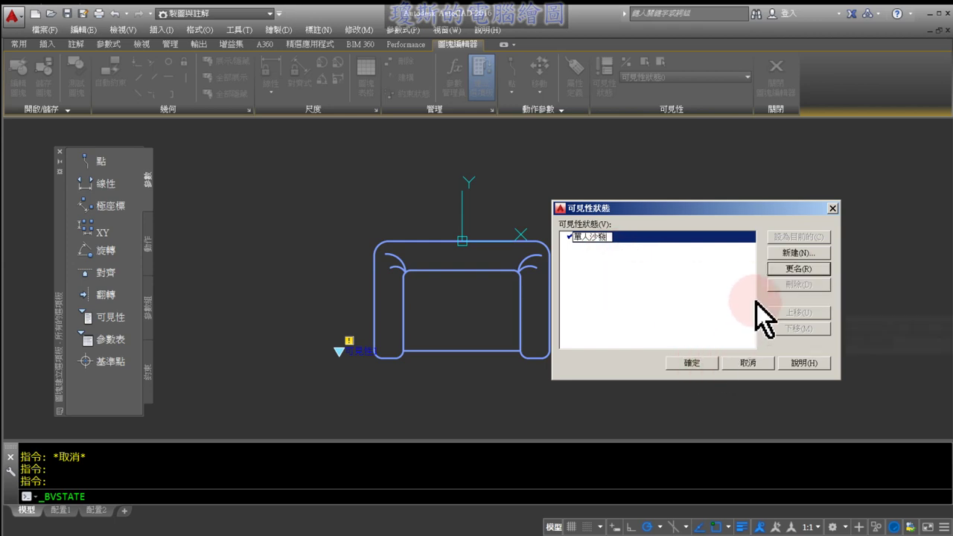
Step: Add a new visibility state named 雙人沙發
click(789, 257)
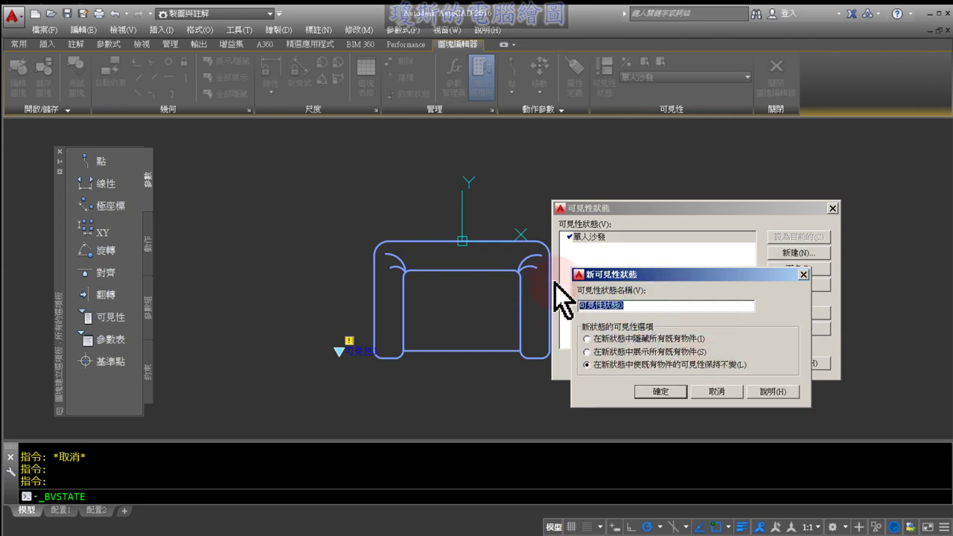
text(雙人)
text(沙)
key(Delete)
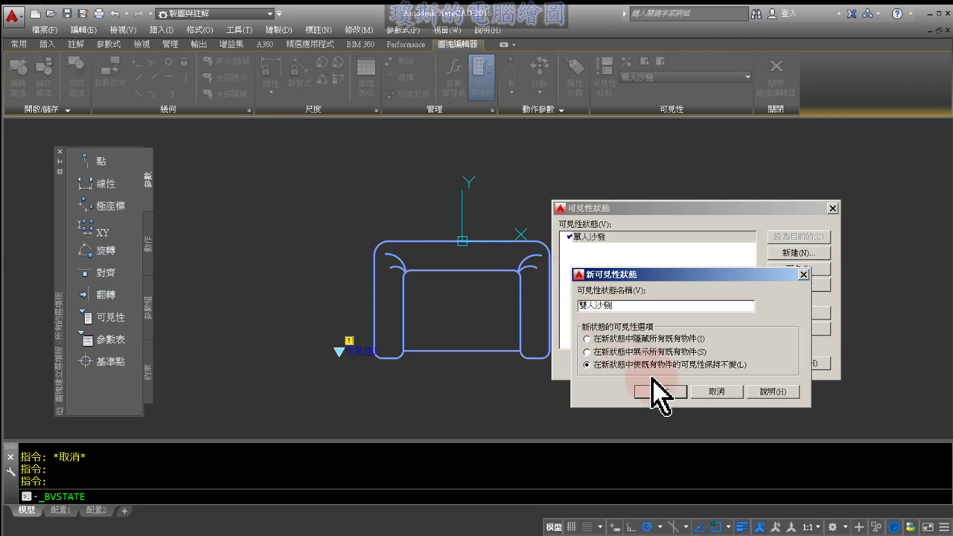
click(661, 391)
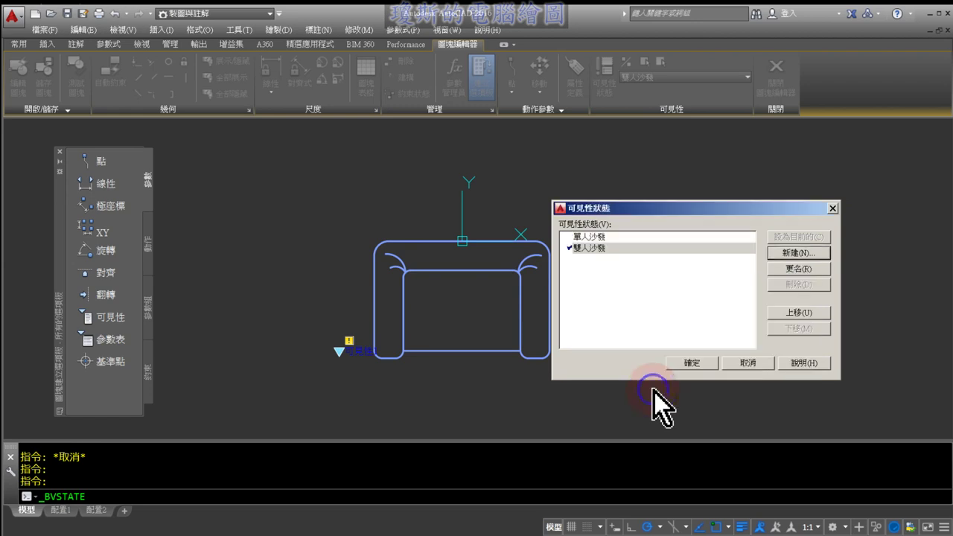
Step: Add a state named 三人沙發(平面) and copy its 平面) suffix text
click(787, 254)
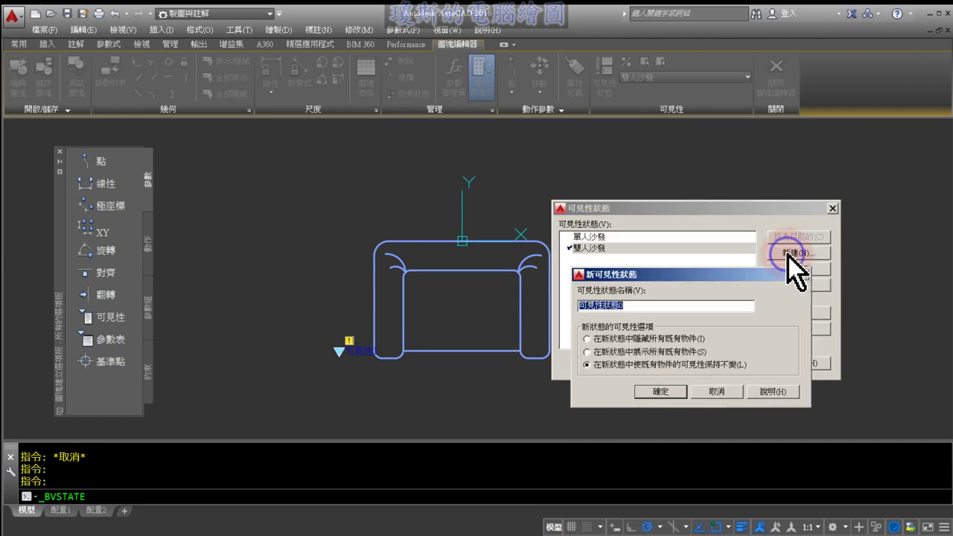
text(三人)
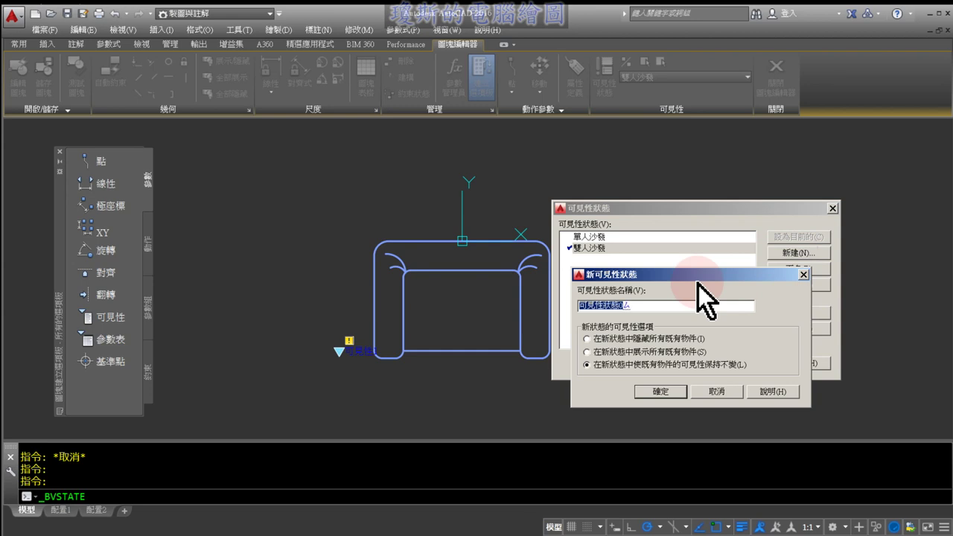
text(沙發)
key(Return)
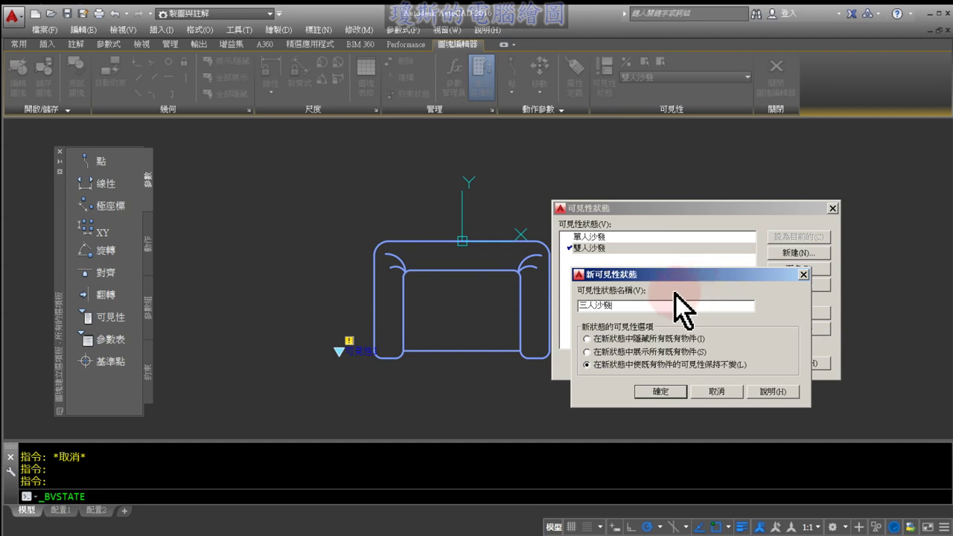
text(())
text(平面)
drag(650, 305, 612, 305)
right_click(619, 306)
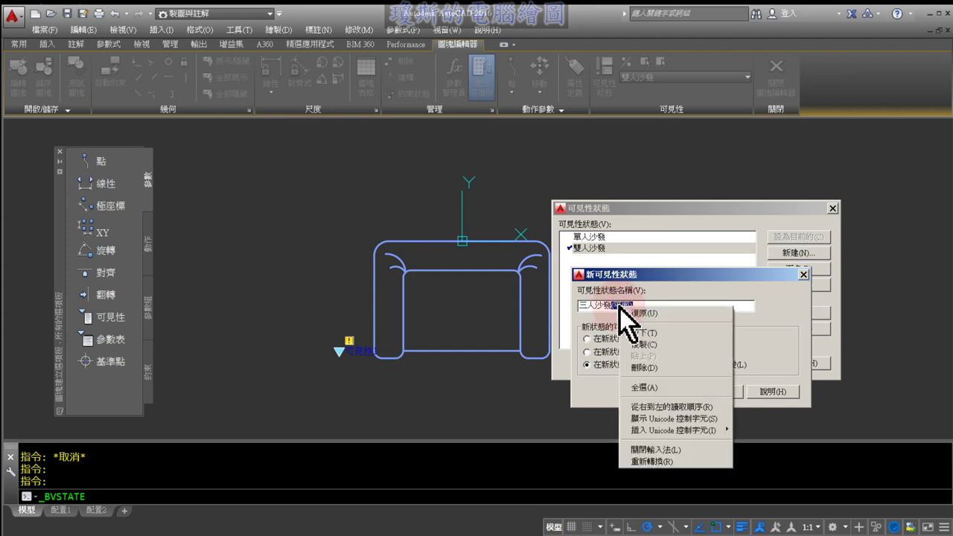
click(632, 346)
Step: Confirm 三人沙發(平面) and rename 單人沙發 to 單人沙發(平面) by pasting the suffix
click(662, 389)
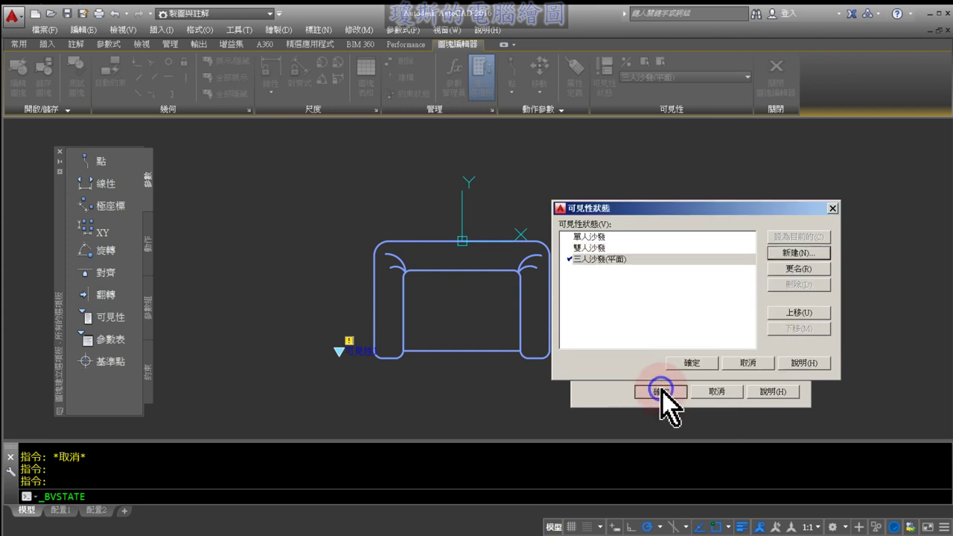
click(597, 237)
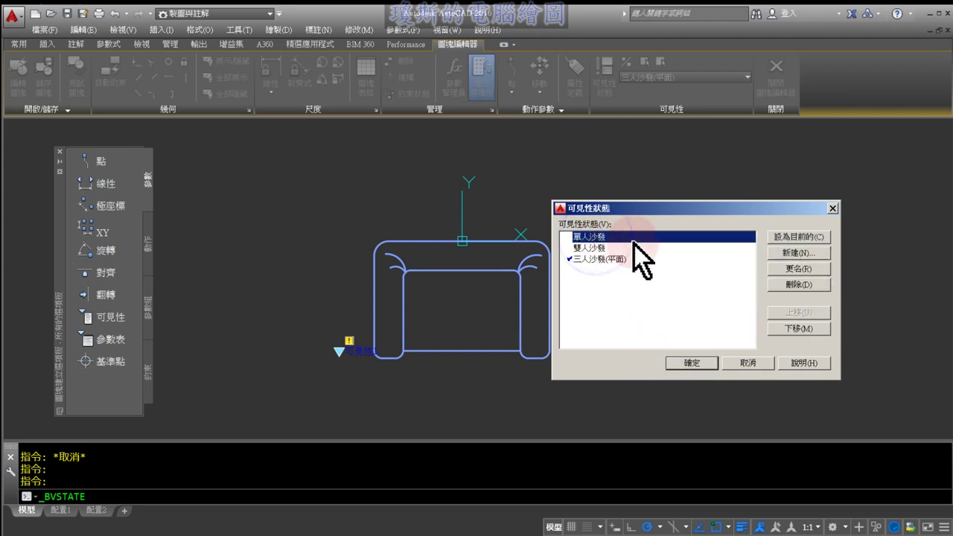
click(777, 270)
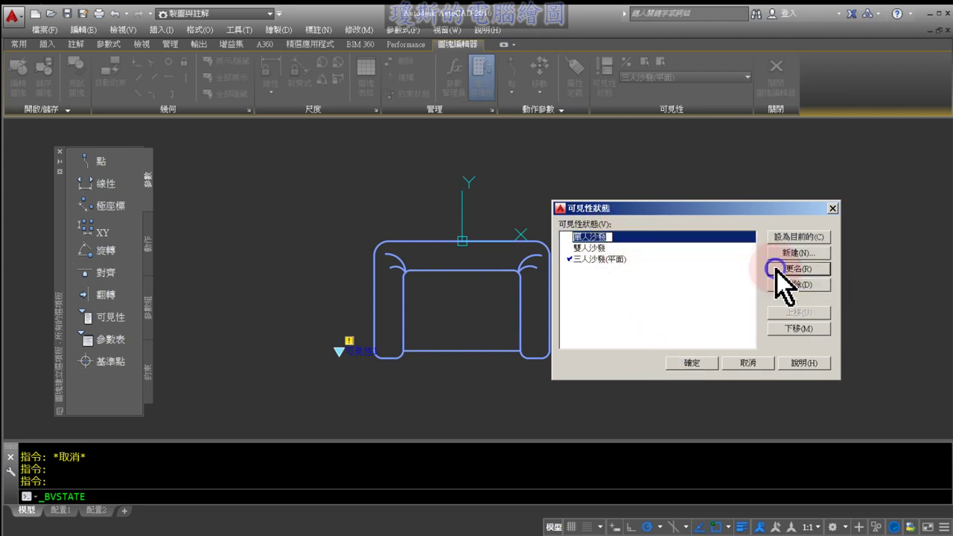
click(606, 237)
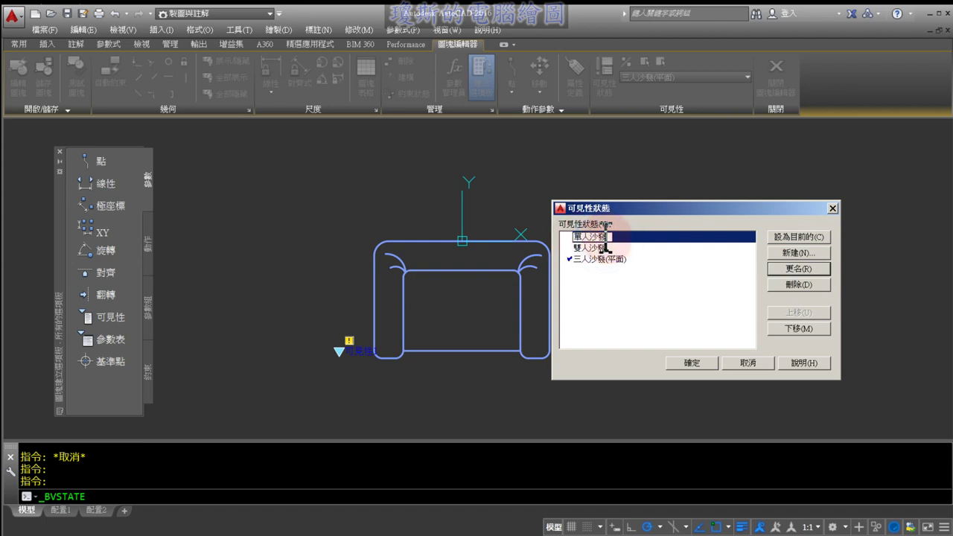
right_click(606, 238)
click(628, 289)
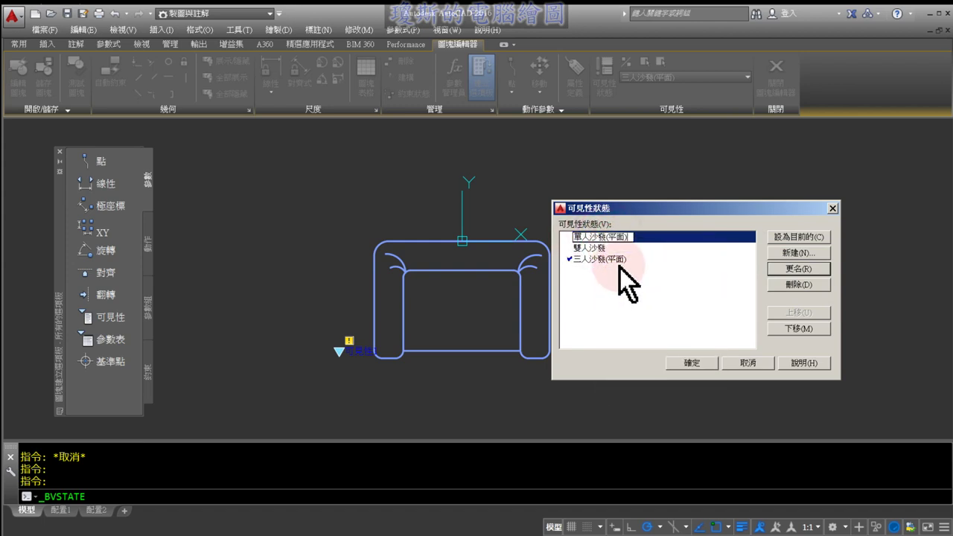
click(598, 252)
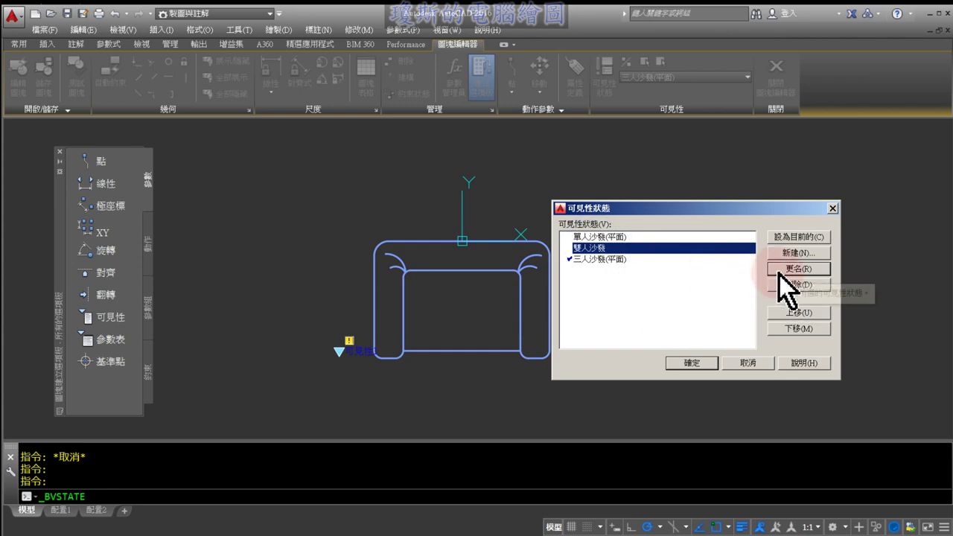
Step: Rename 雙人沙發 to 雙人沙發(平面) and accept the visibility states with OK
click(778, 272)
right_click(608, 251)
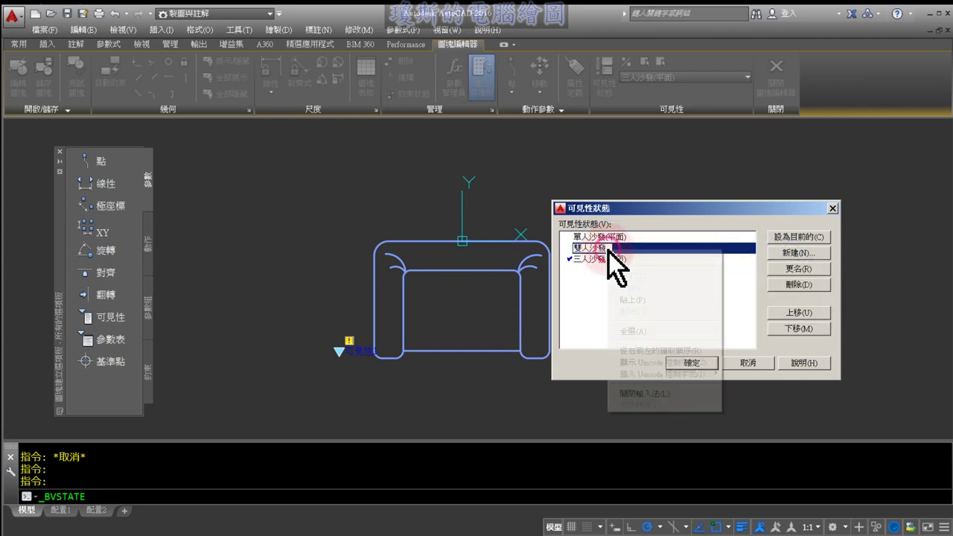
click(629, 300)
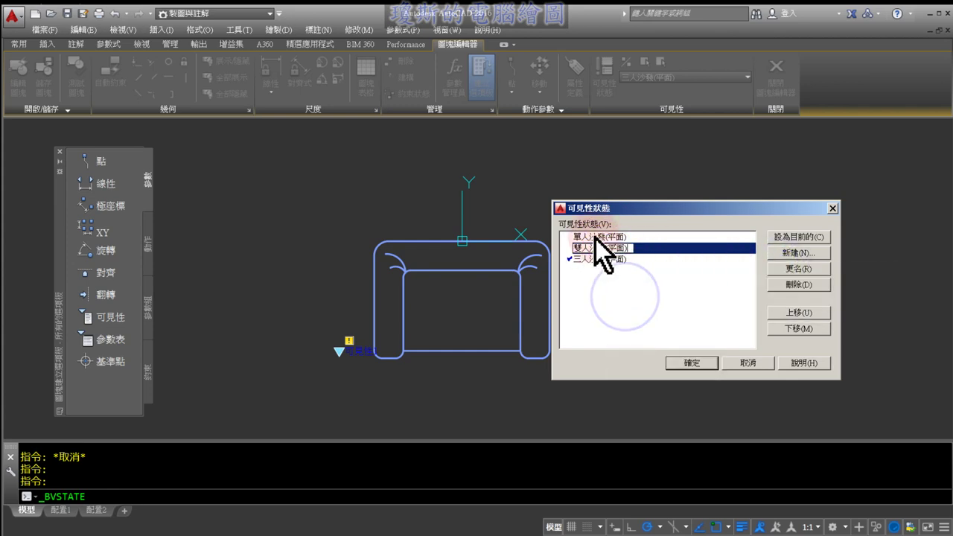
click(631, 278)
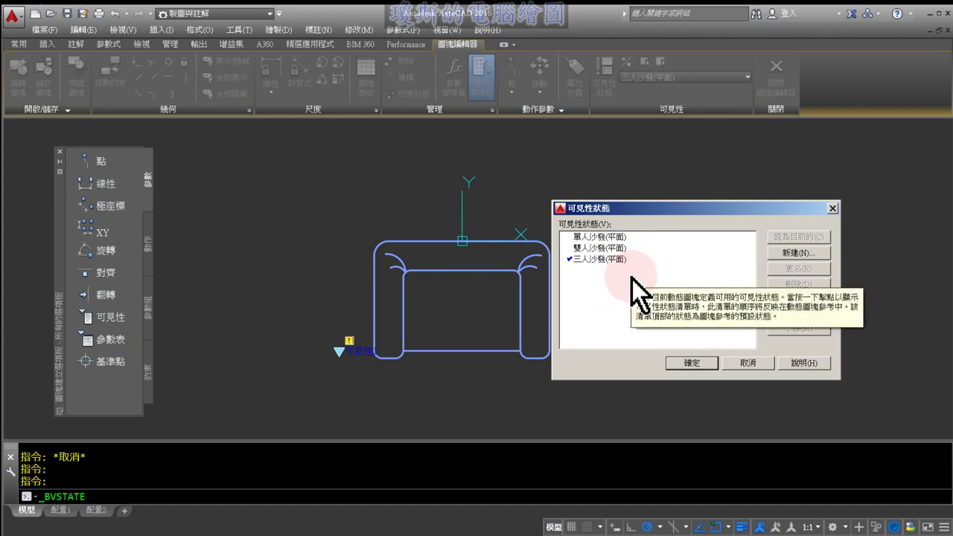
click(682, 361)
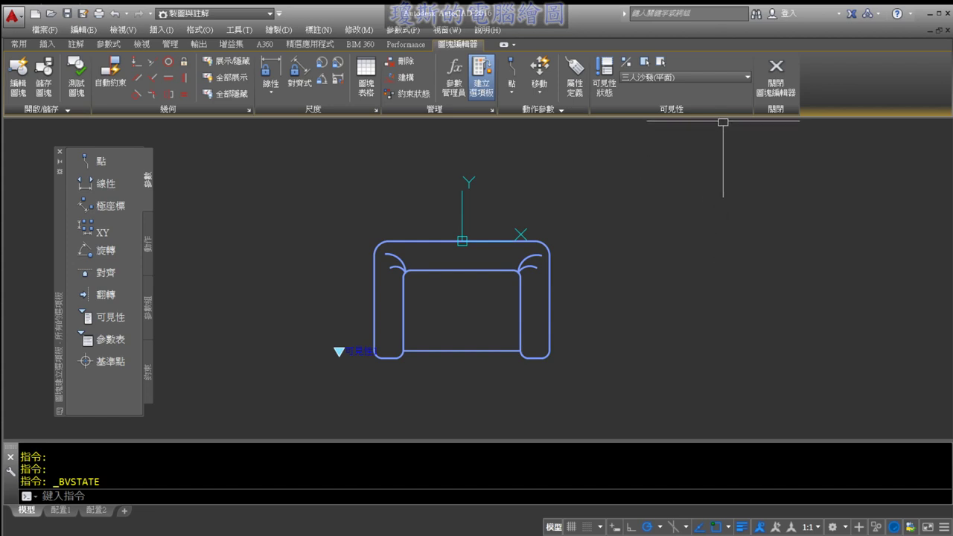
click(720, 81)
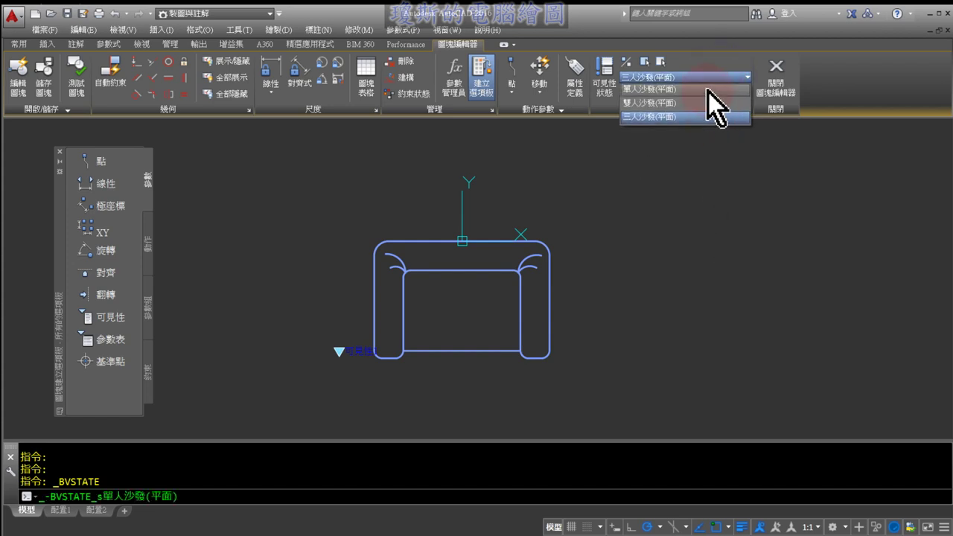
click(700, 157)
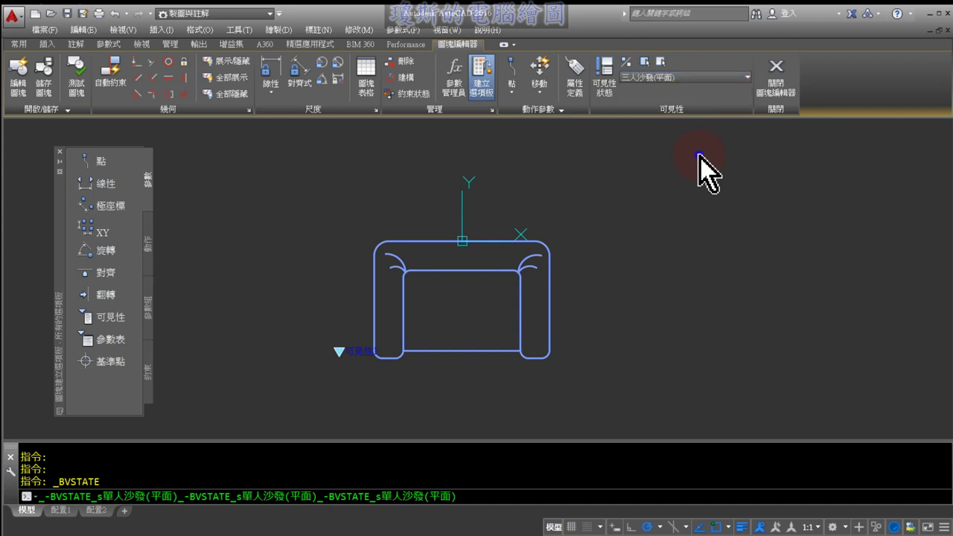
click(668, 79)
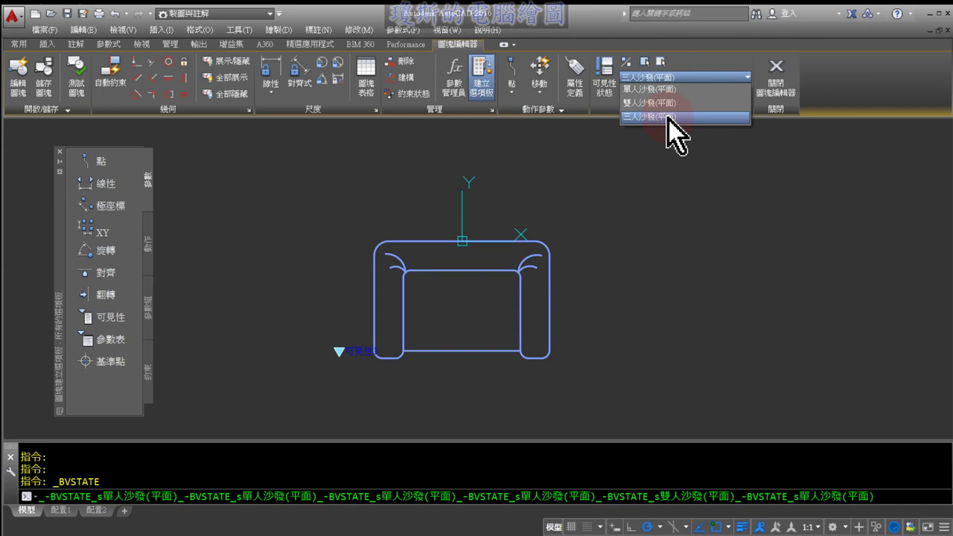
click(656, 157)
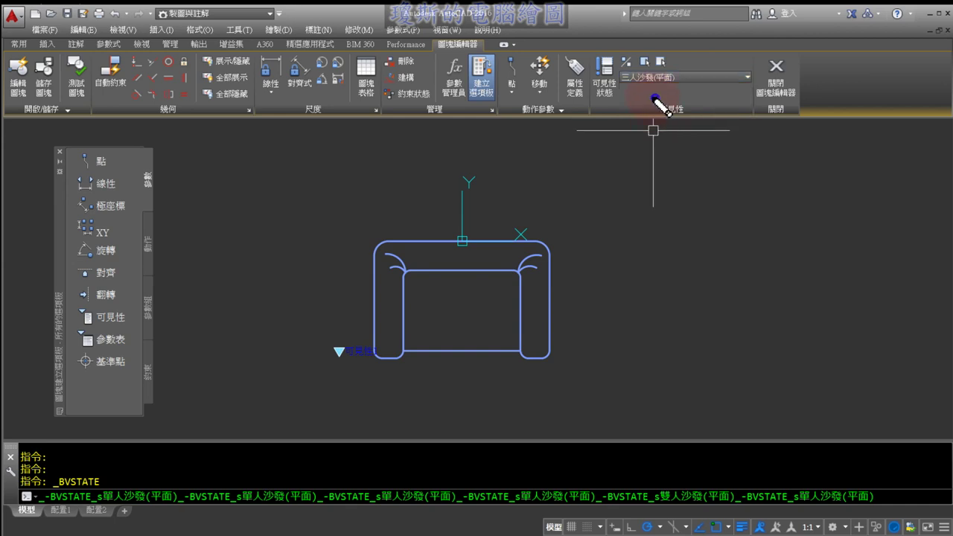
mouse_move(656, 103)
mouse_down()
mouse_move(629, 74)
mouse_move(700, 83)
mouse_up()
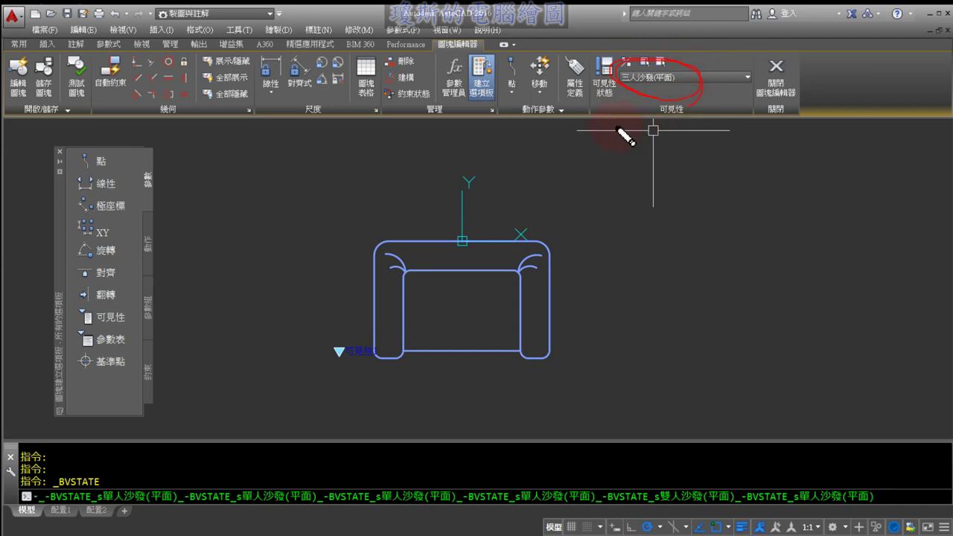
mouse_move(631, 98)
mouse_down()
mouse_move(403, 179)
mouse_move(73, 107)
mouse_move(75, 47)
mouse_up()
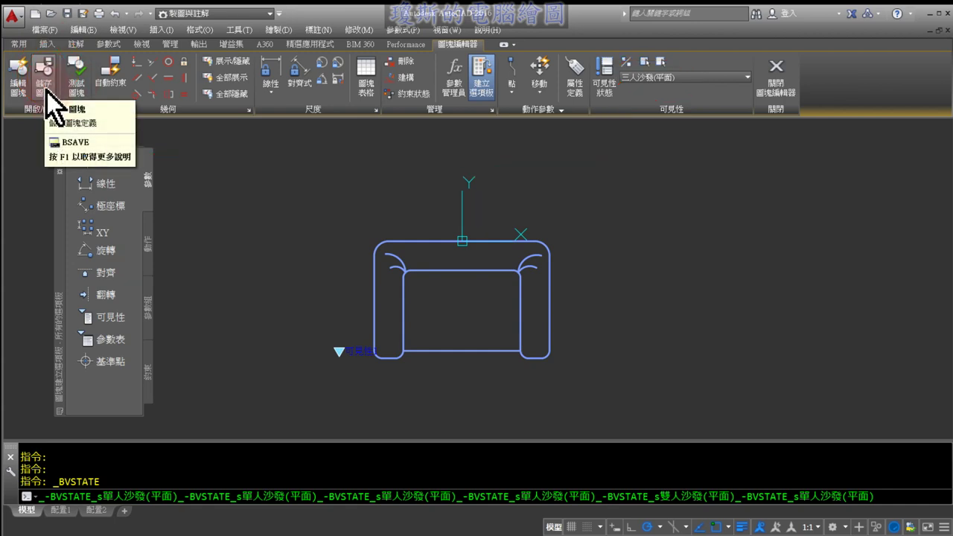
Step: Save the block with BSAVE, close the Block Editor and zoom out over the sofa layouts
click(47, 91)
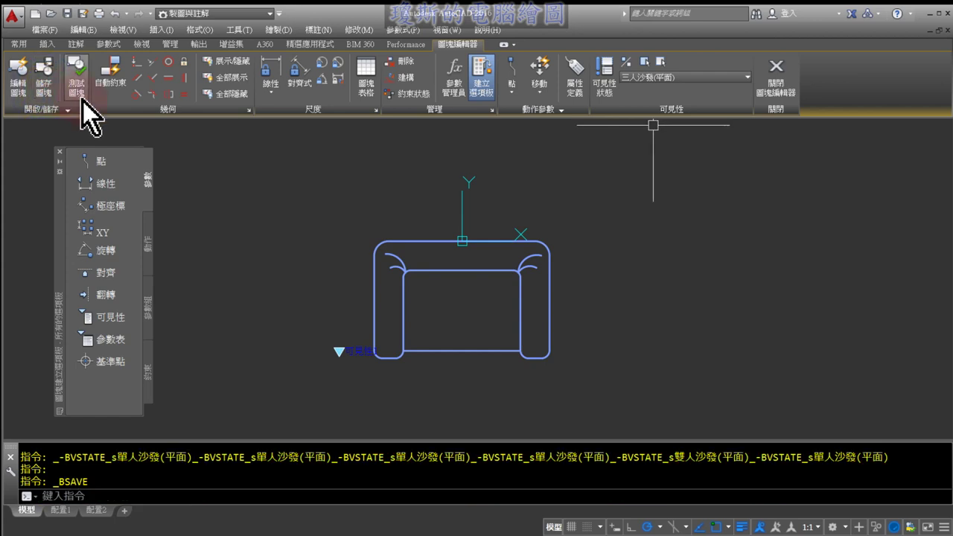
click(777, 88)
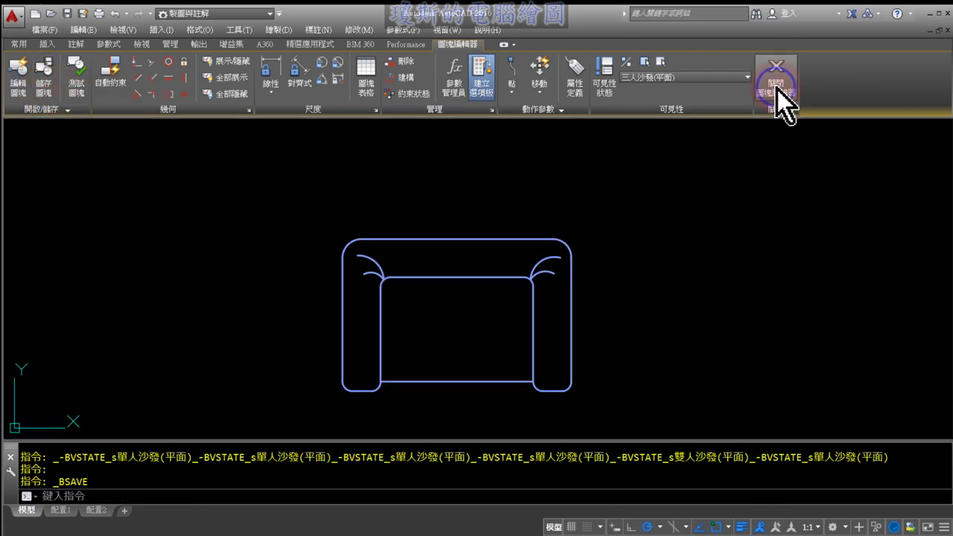
scroll(668, 221, down, 3)
scroll(668, 221, down, 2)
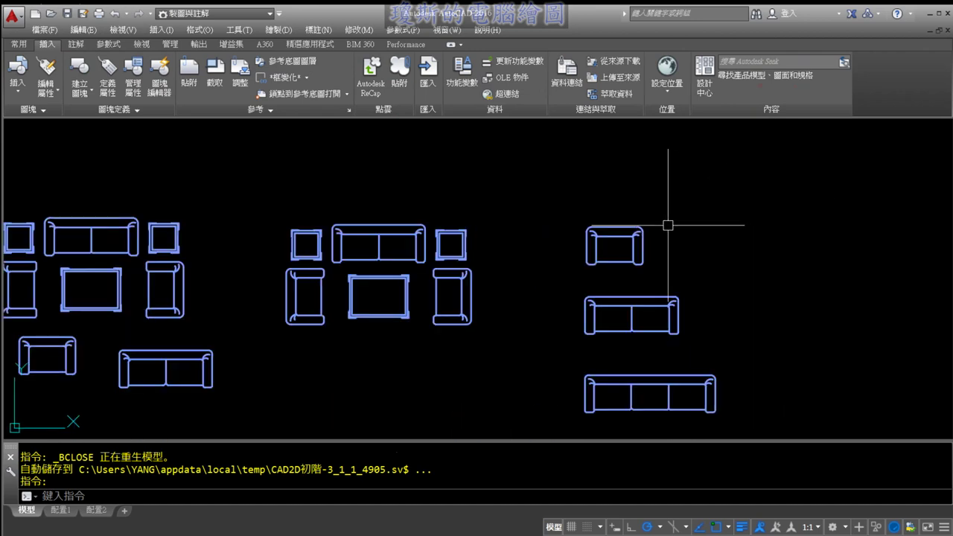
scroll(675, 260, up, 2)
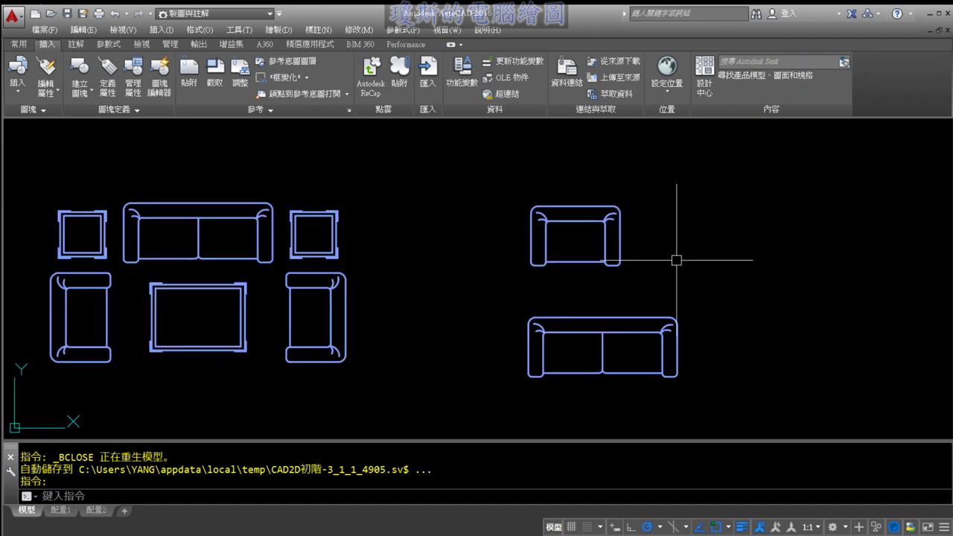
Step: Select the inserted single sofa block and open its visibility grip's state list
click(620, 254)
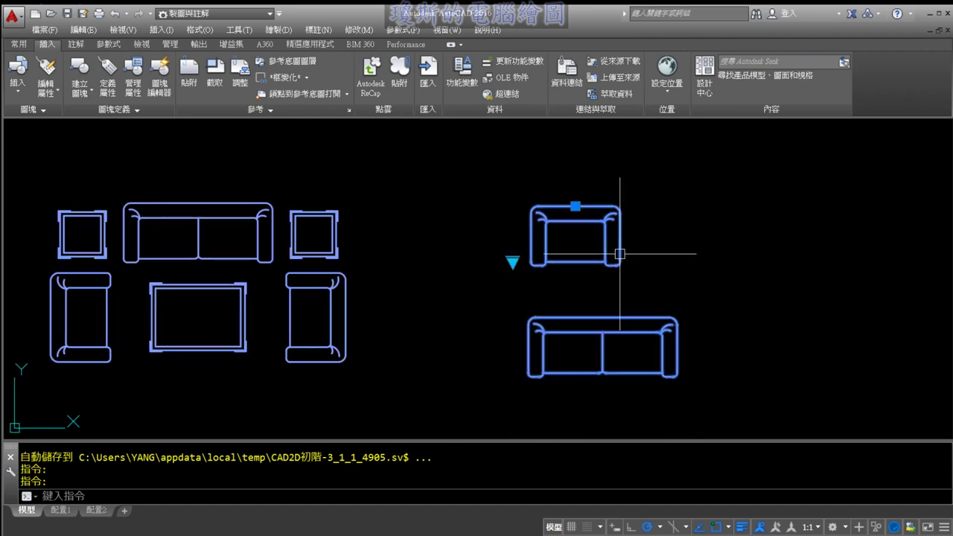
click(512, 262)
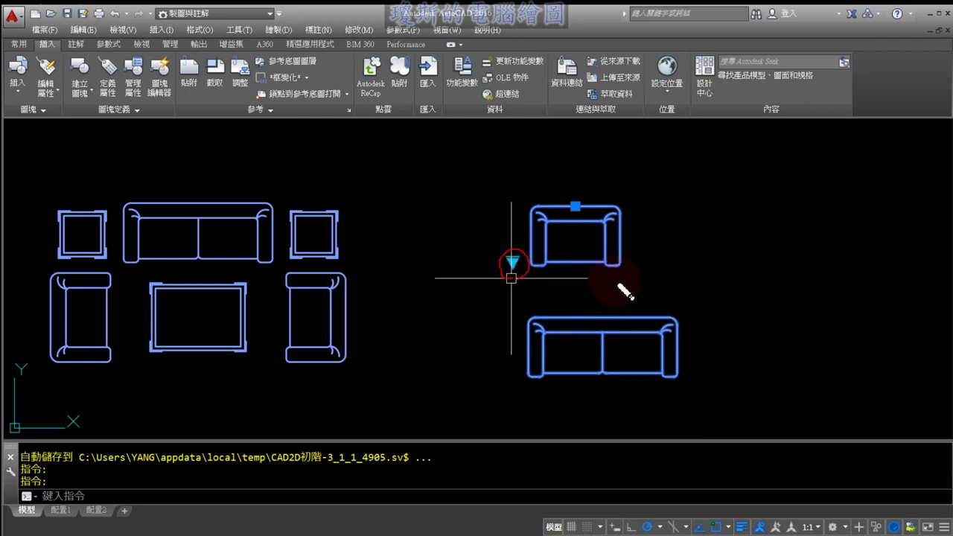
key(Escape)
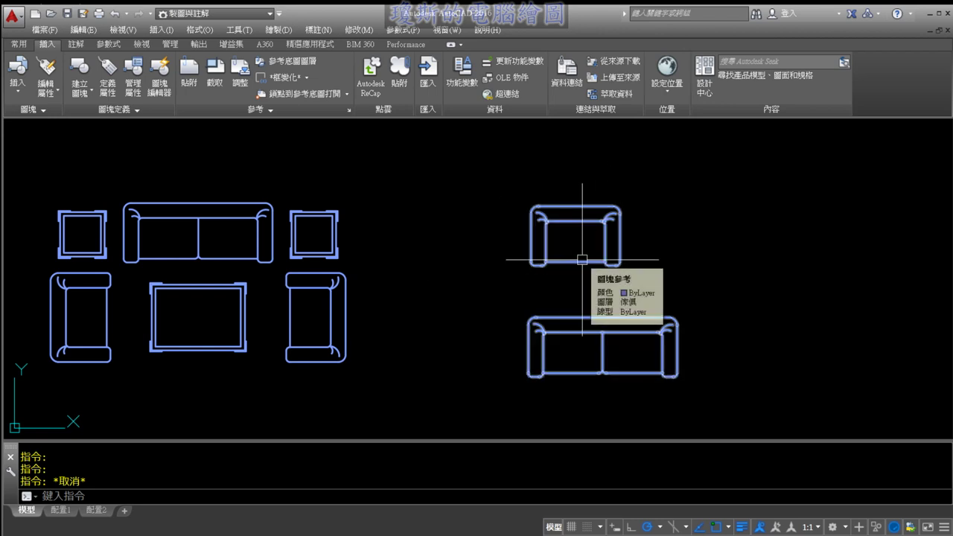
click(583, 259)
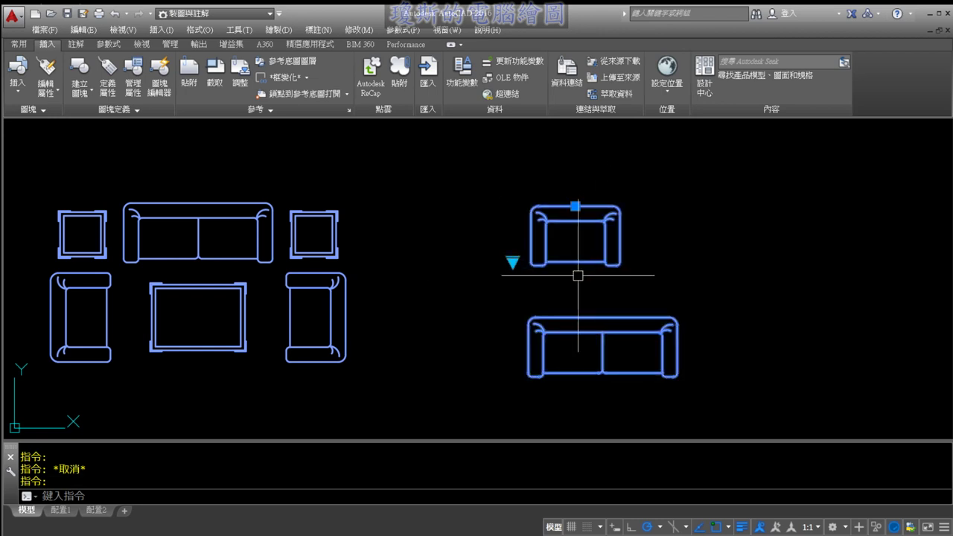
scroll(513, 280, up, 2)
click(513, 251)
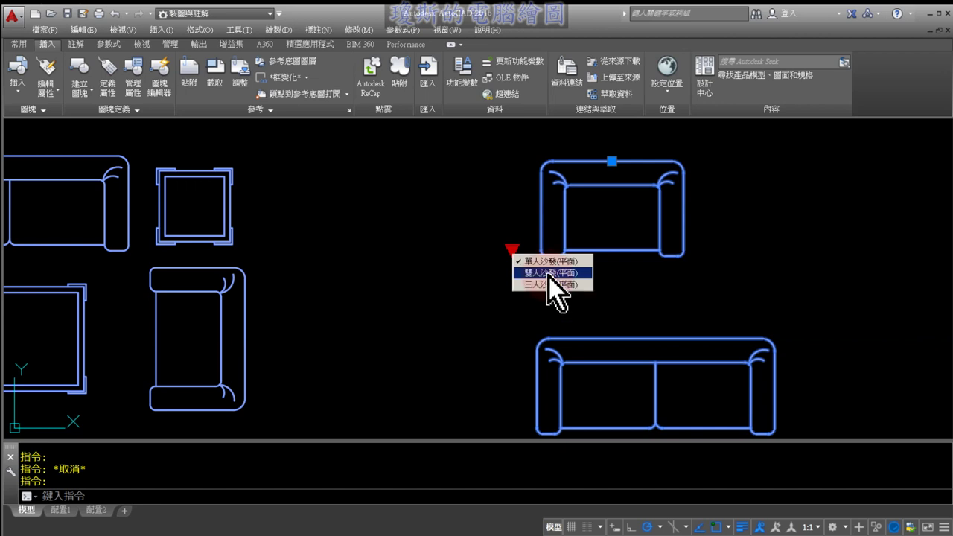
Step: Cycle the sofa through the double, triple and single plans via the visibility grip
click(549, 276)
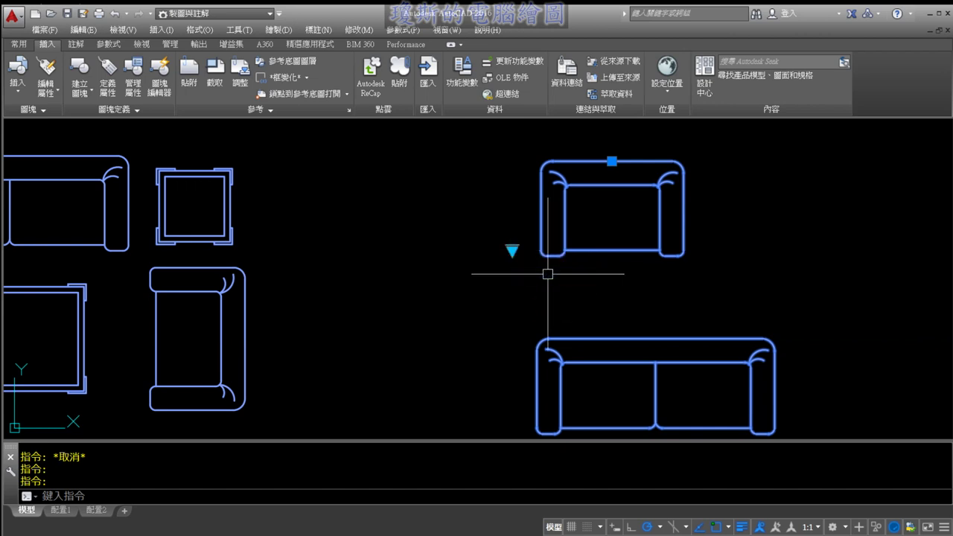
scroll(513, 252, down, 3)
click(513, 252)
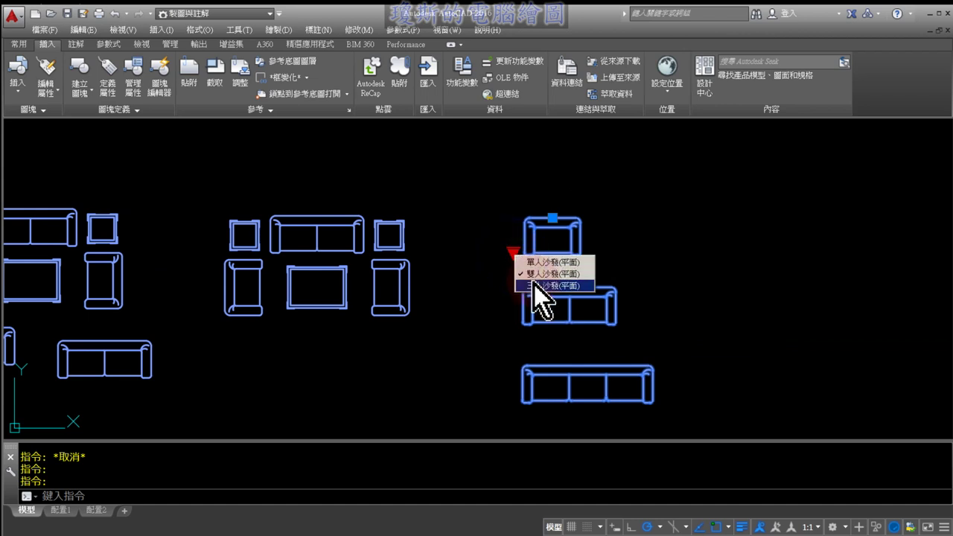
click(534, 284)
click(513, 253)
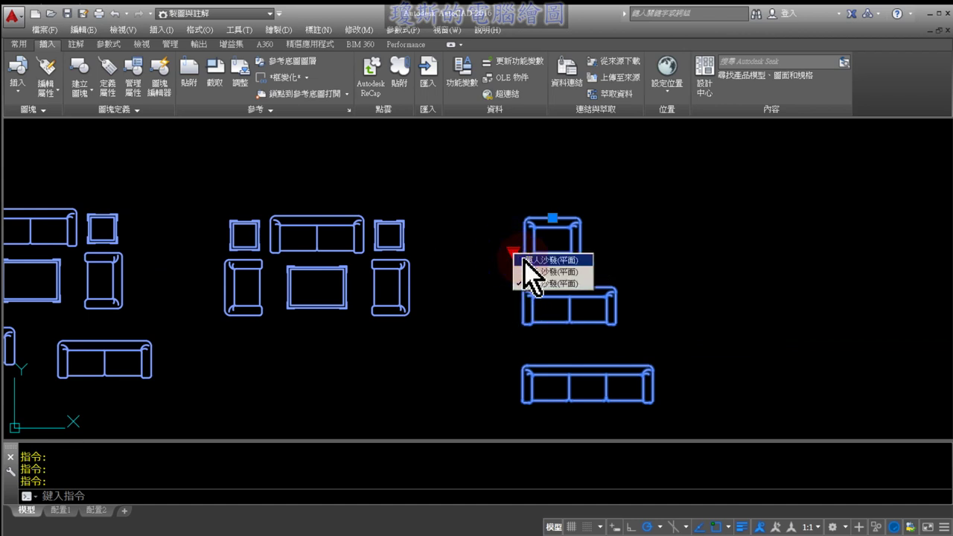
click(524, 261)
click(517, 256)
click(526, 270)
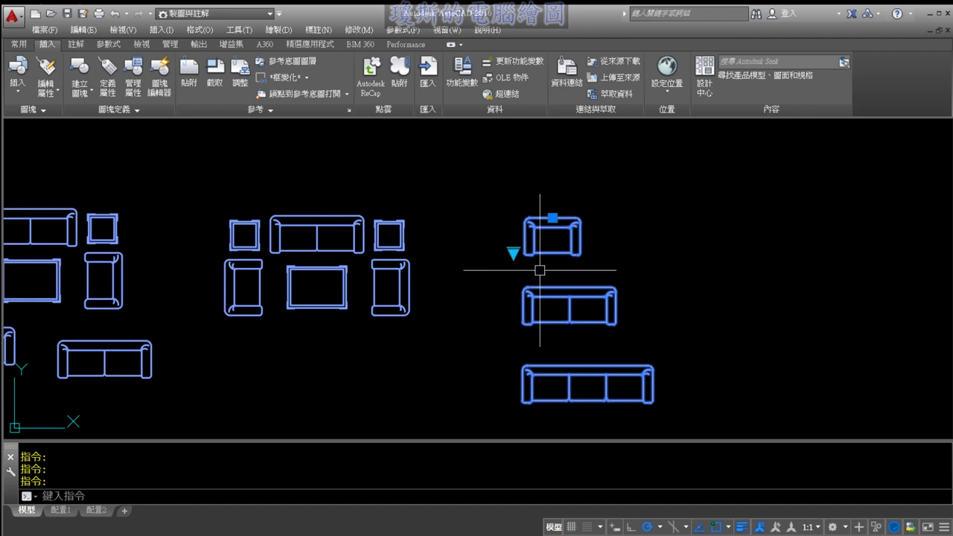
Step: Zoom in and switch the sofa to 單人沙發(平面), then to 雙人沙發(平面)
scroll(538, 271, up, 2)
middle_drag(559, 273, 536, 245)
click(469, 214)
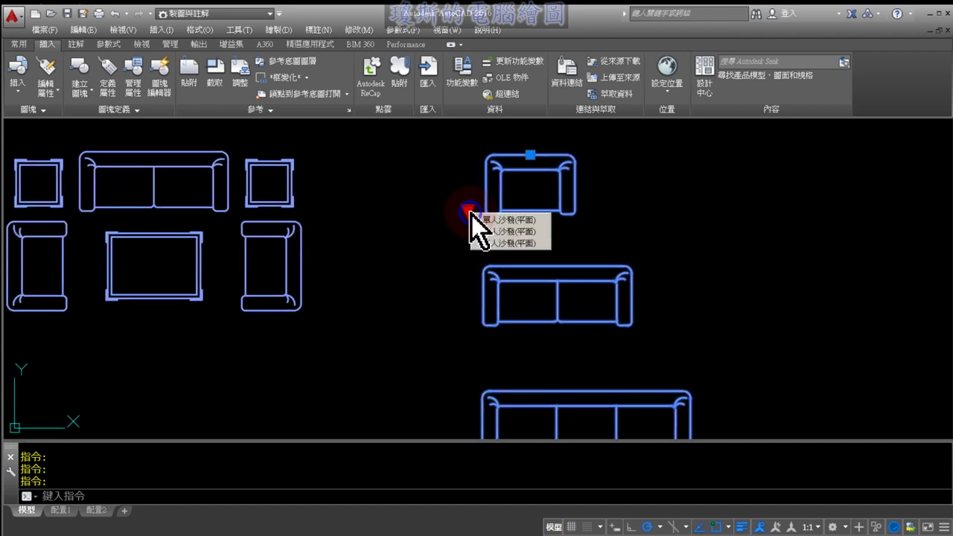
click(483, 221)
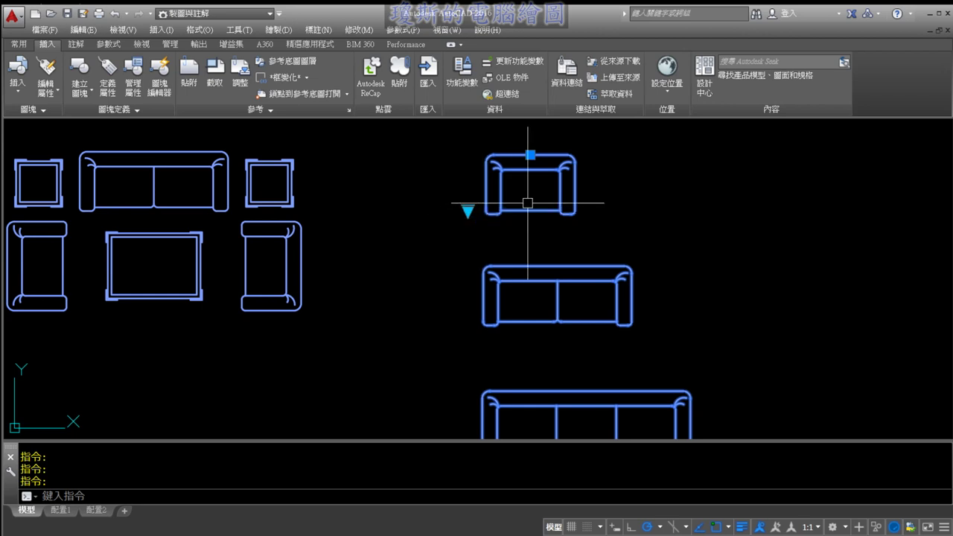
click(468, 212)
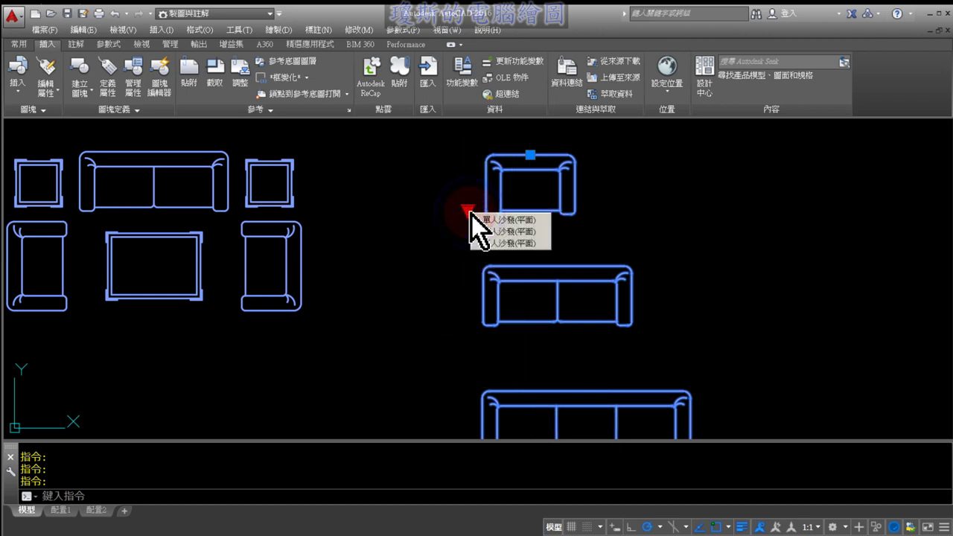
click(478, 231)
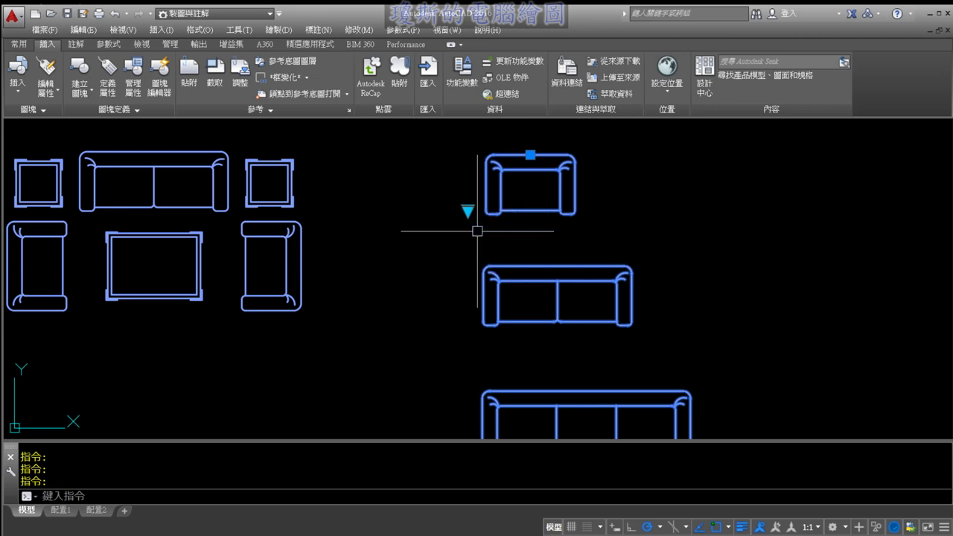
click(467, 210)
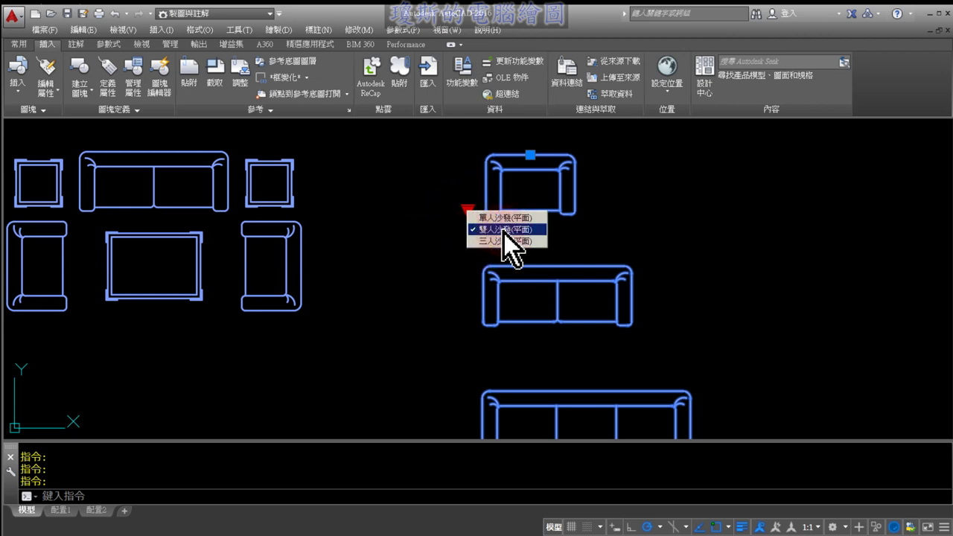
Step: Mark up the three sofa plans that remain visible in the drawing
drag(528, 259, 666, 319)
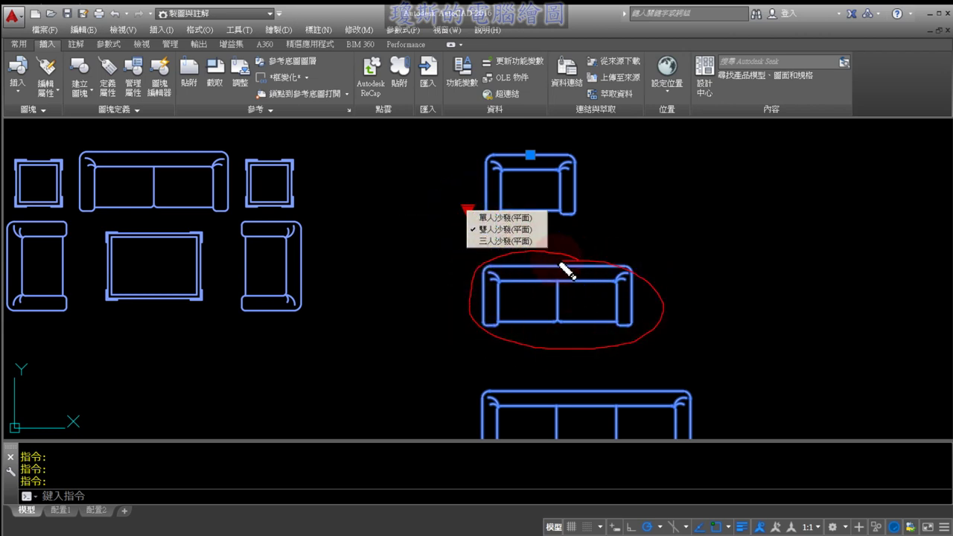
drag(663, 272, 722, 240)
drag(656, 185, 626, 225)
drag(618, 180, 663, 224)
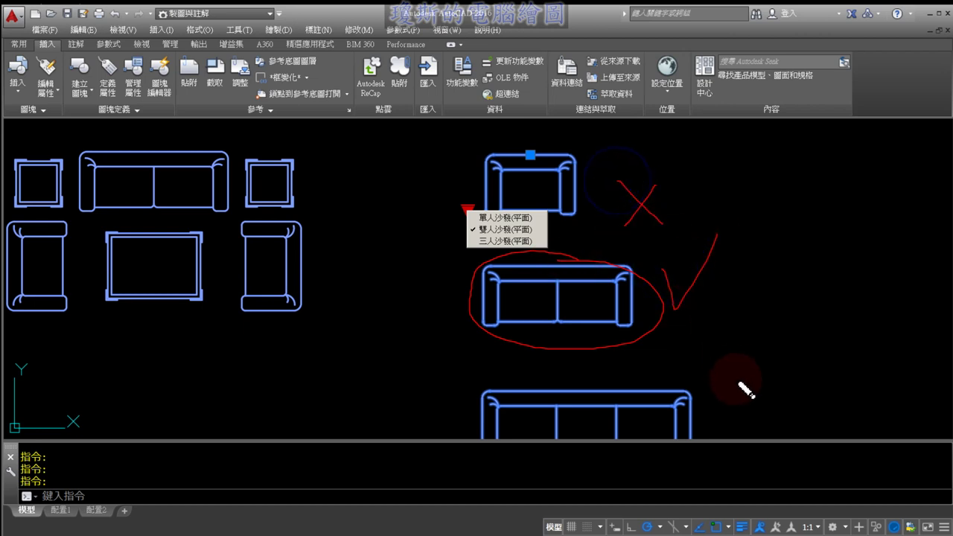
drag(734, 392, 703, 434)
drag(699, 392, 747, 429)
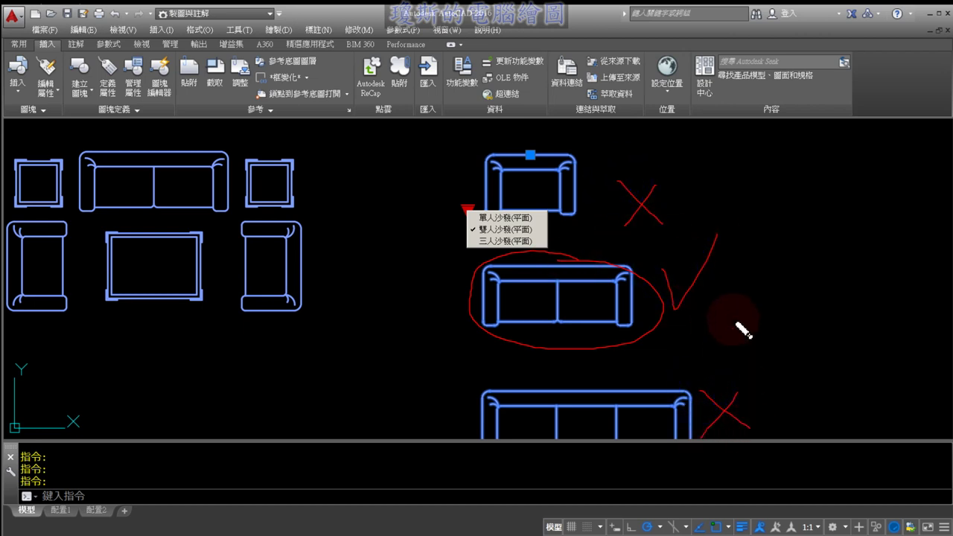
key(Escape)
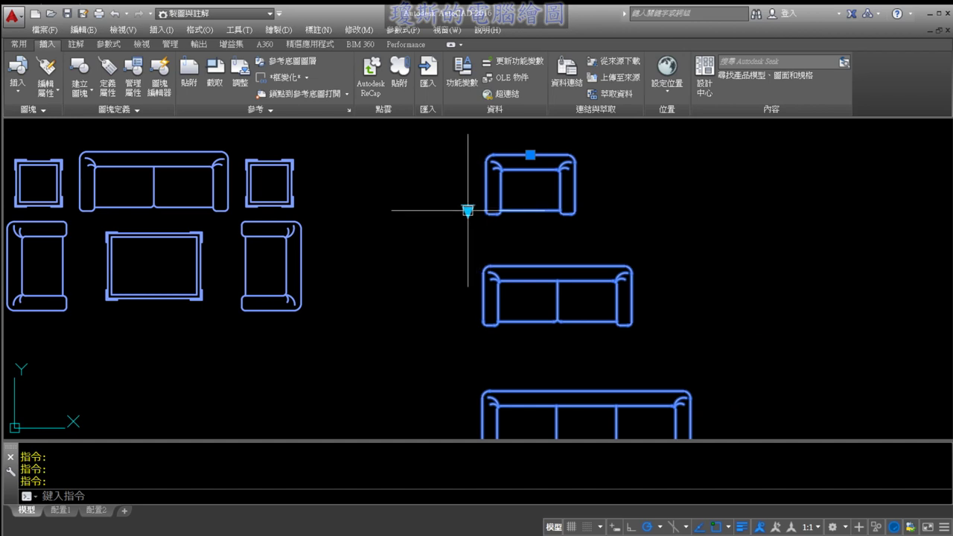
Step: Switch the block to 三人沙發(平面) and mark the sofa plans still shown
click(467, 209)
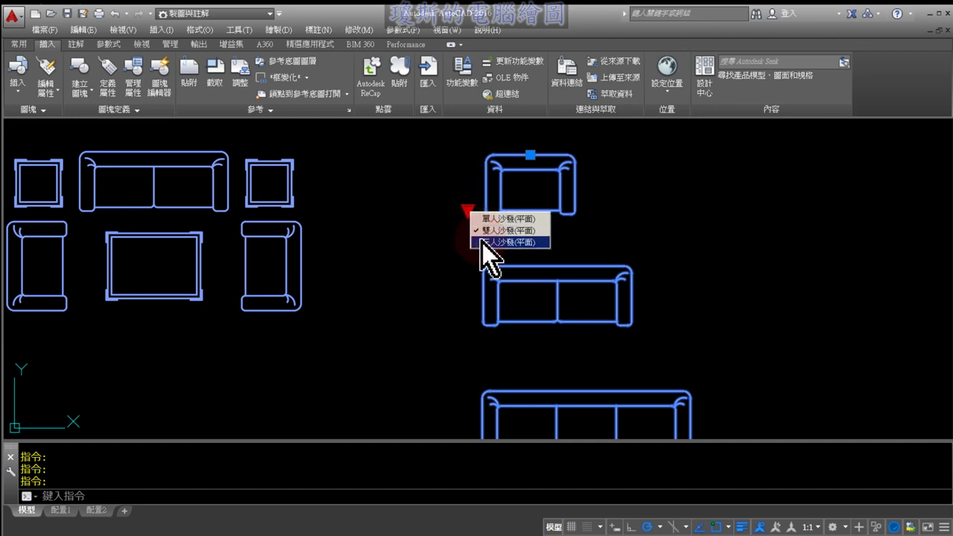
key(Escape)
click(465, 206)
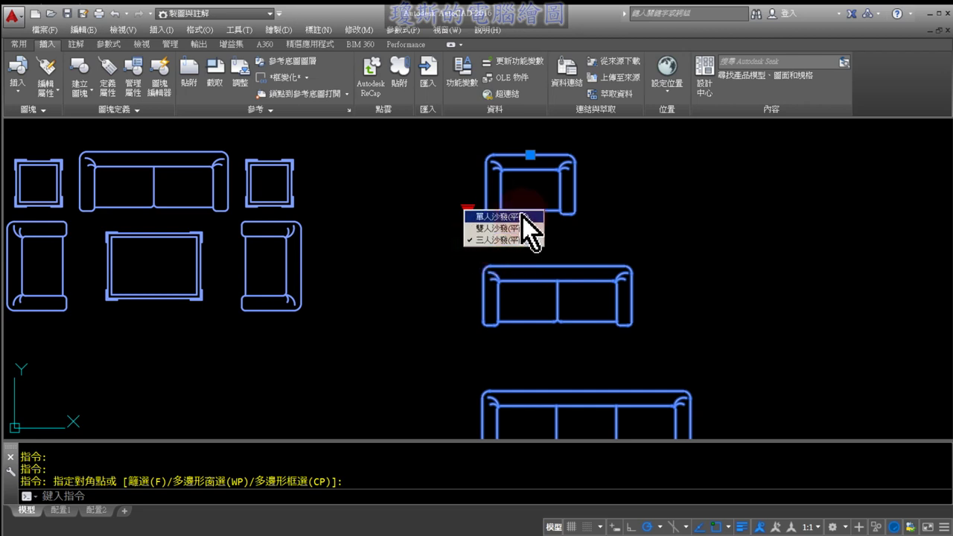
drag(705, 385, 757, 346)
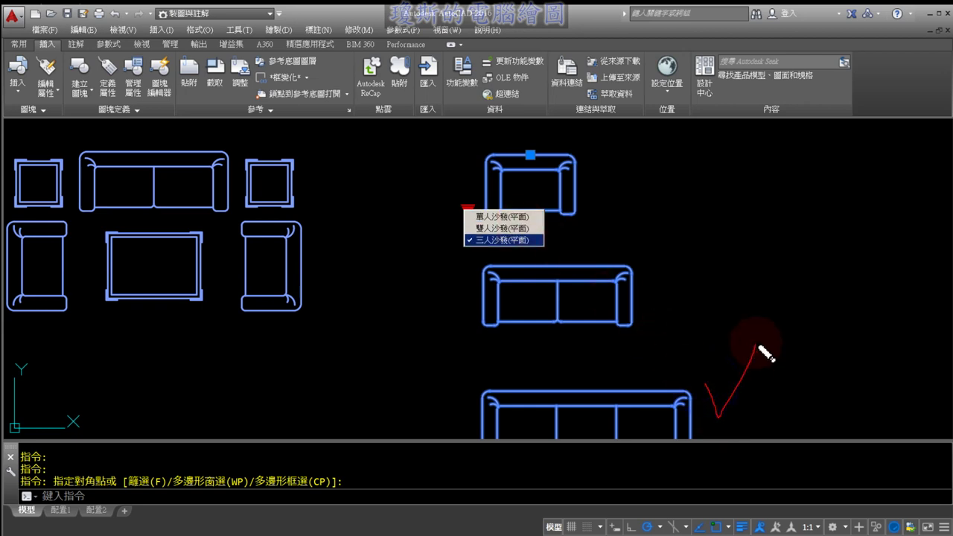
drag(669, 283, 640, 325)
drag(648, 292, 689, 335)
drag(616, 173, 592, 224)
drag(593, 172, 631, 218)
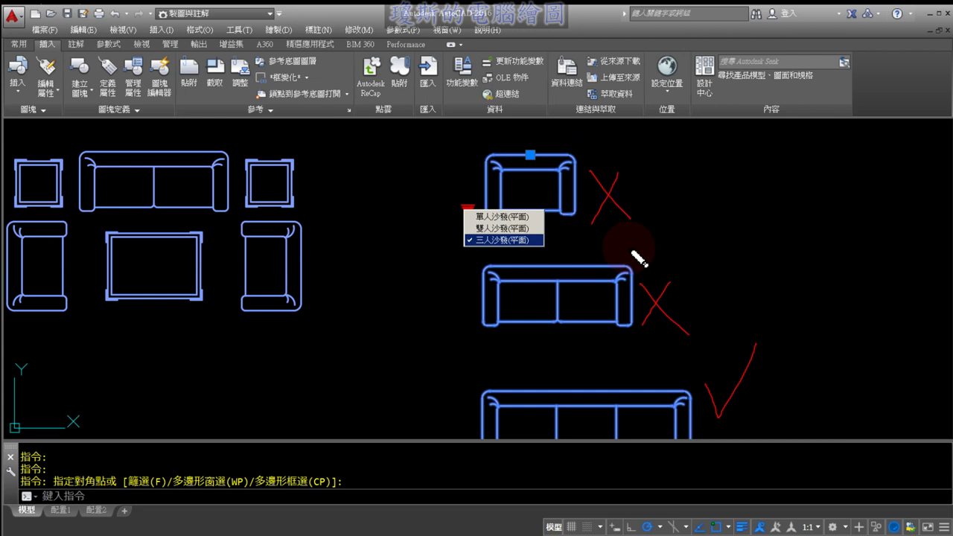
Step: Reopen the visibility choices, then deselect the sofa block and zoom out
key(Escape)
key(Escape)
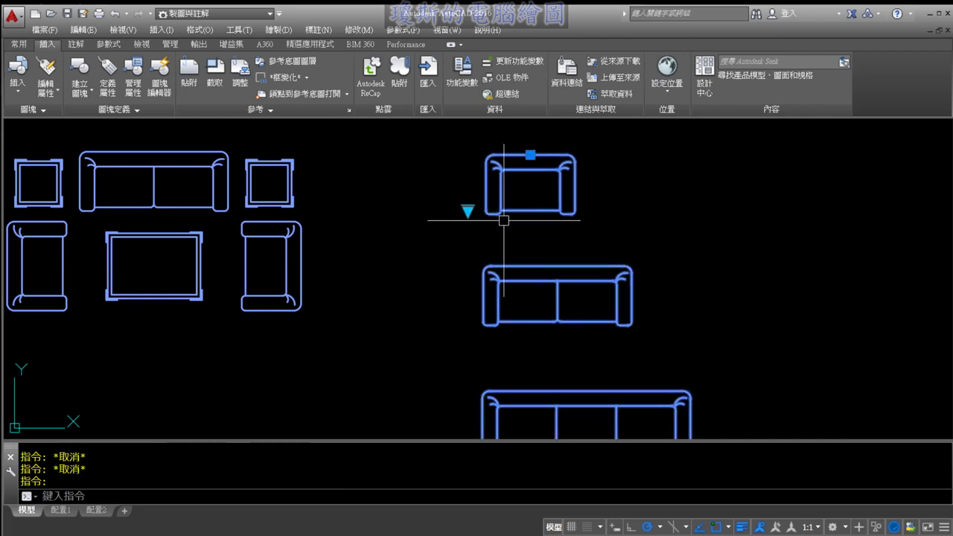
click(468, 212)
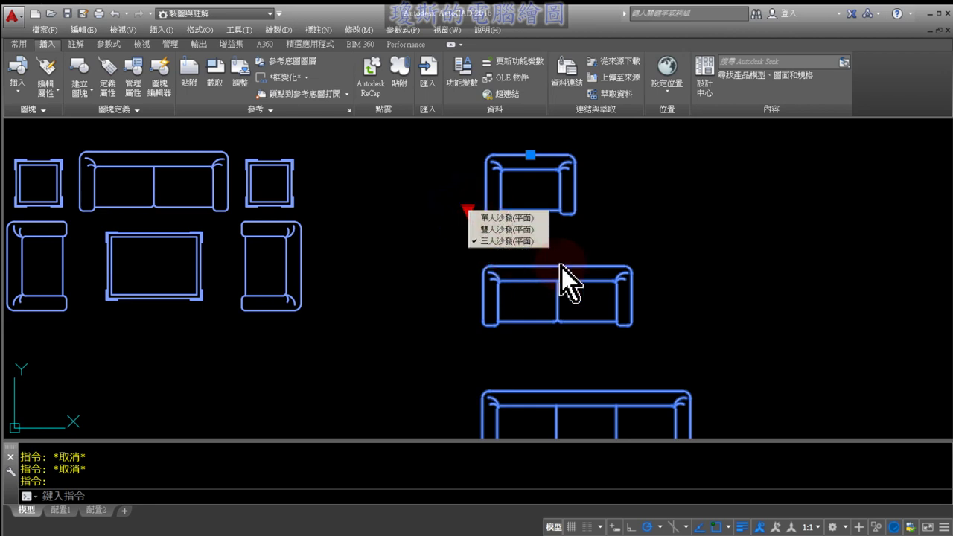
key(Escape)
key(Escape)
scroll(642, 238, down, 2)
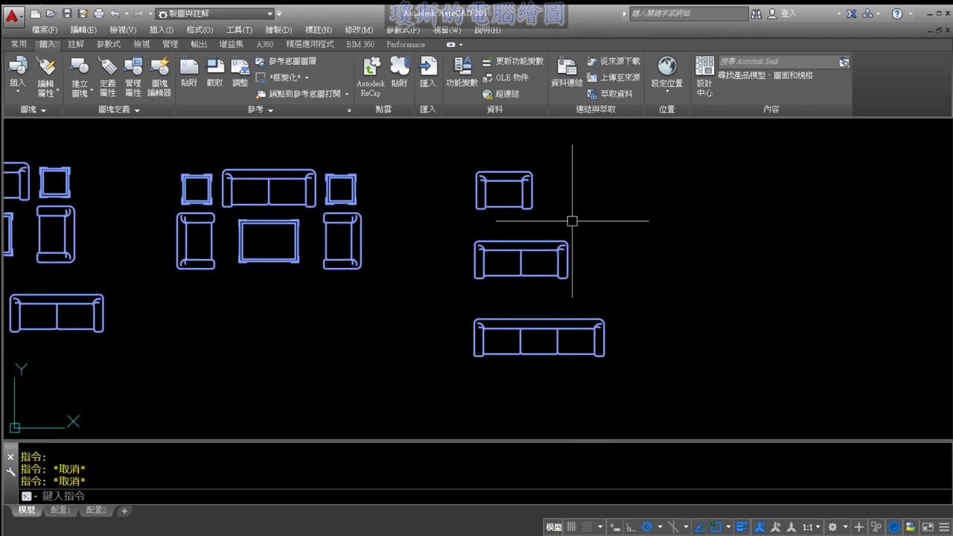
scroll(572, 221, up, 2)
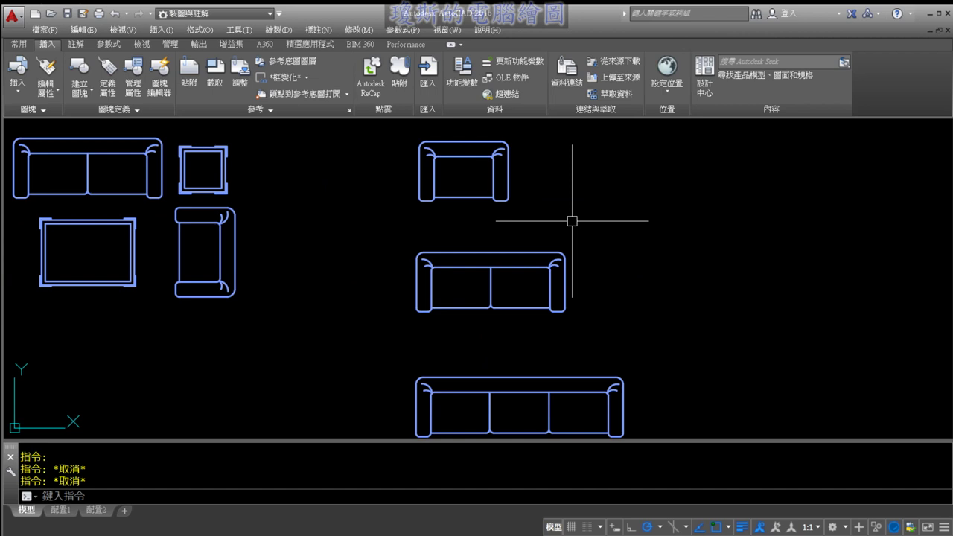
click(503, 202)
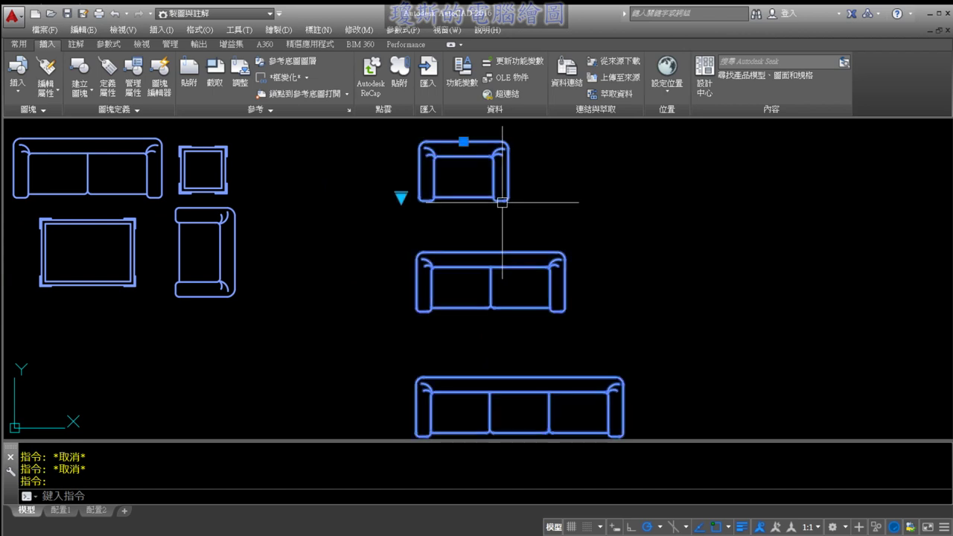
drag(522, 134, 522, 141)
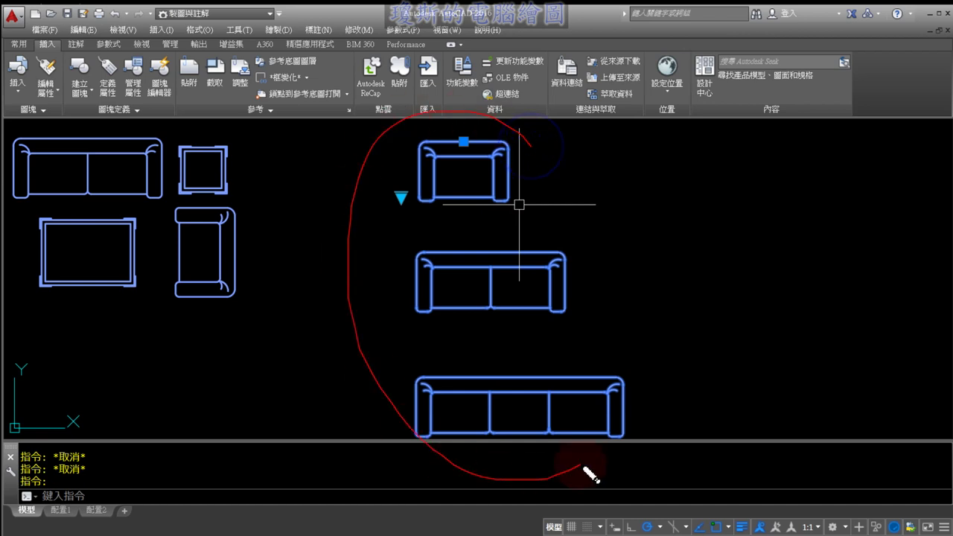
mouse_move(678, 269)
mouse_down()
mouse_move(756, 276)
mouse_move(740, 283)
mouse_move(723, 191)
mouse_move(735, 219)
mouse_up()
mouse_move(791, 155)
mouse_down()
mouse_move(783, 201)
mouse_move(801, 214)
mouse_up()
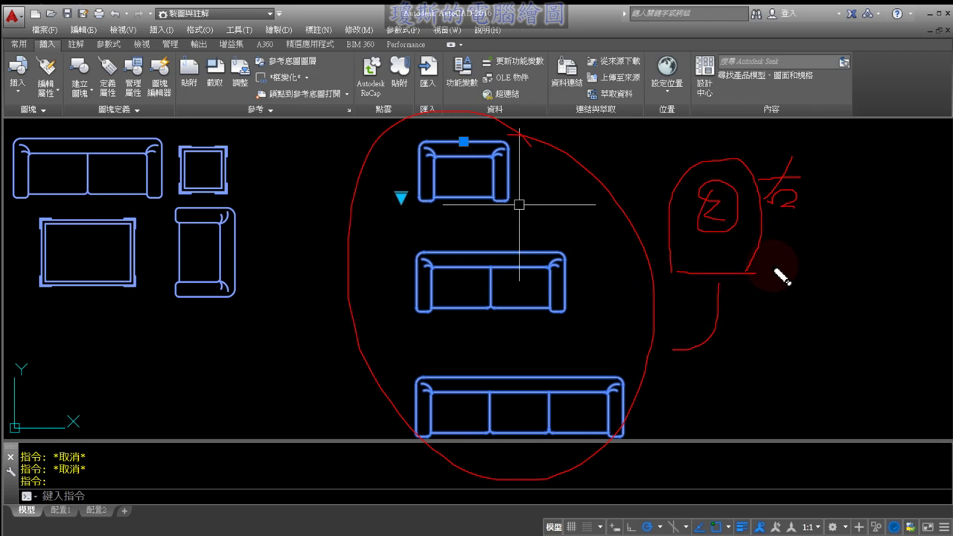
right_click(510, 196)
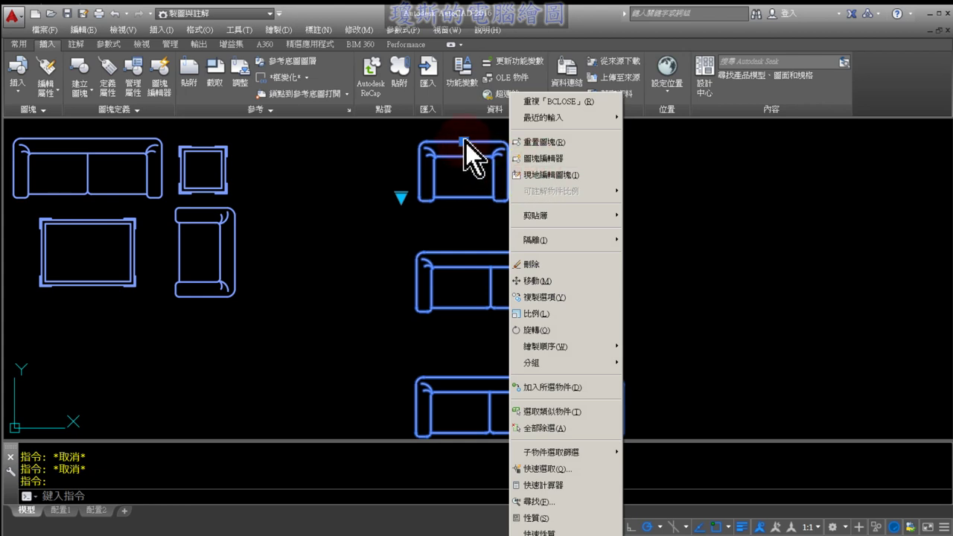
click(473, 220)
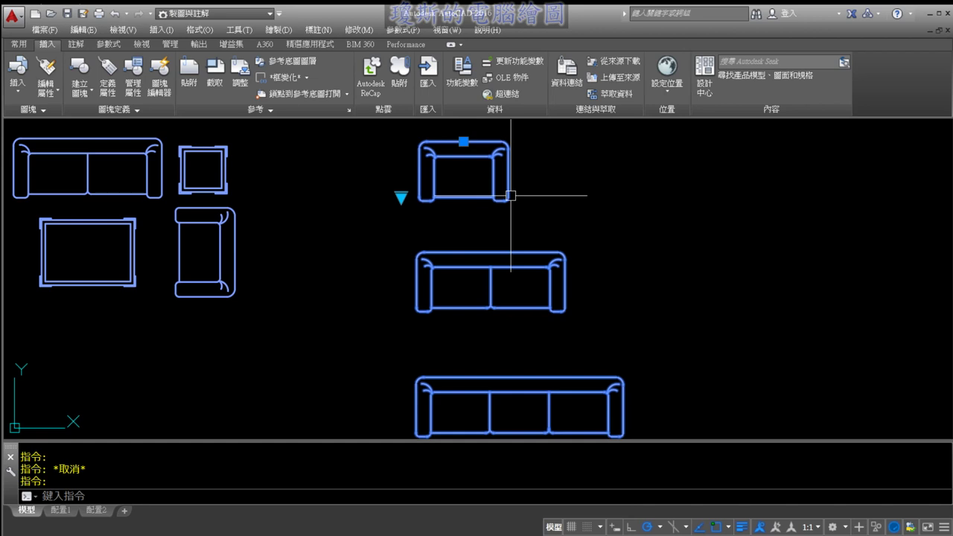
Step: Cancel the stray grip edit, reselect the sofa block and bring up its shortcut menu
click(464, 142)
right_click(463, 142)
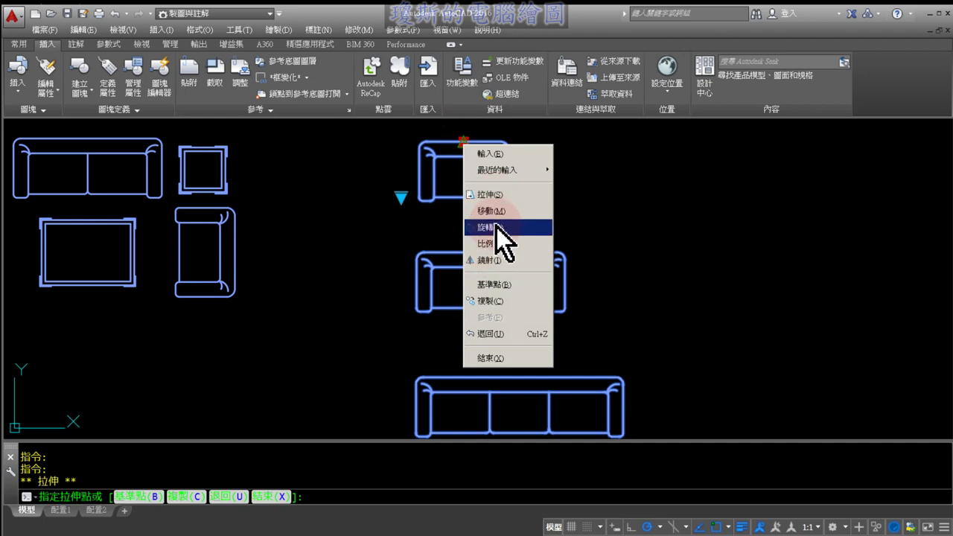
mouse_move(469, 131)
mouse_down()
mouse_move(474, 115)
mouse_move(514, 158)
mouse_up()
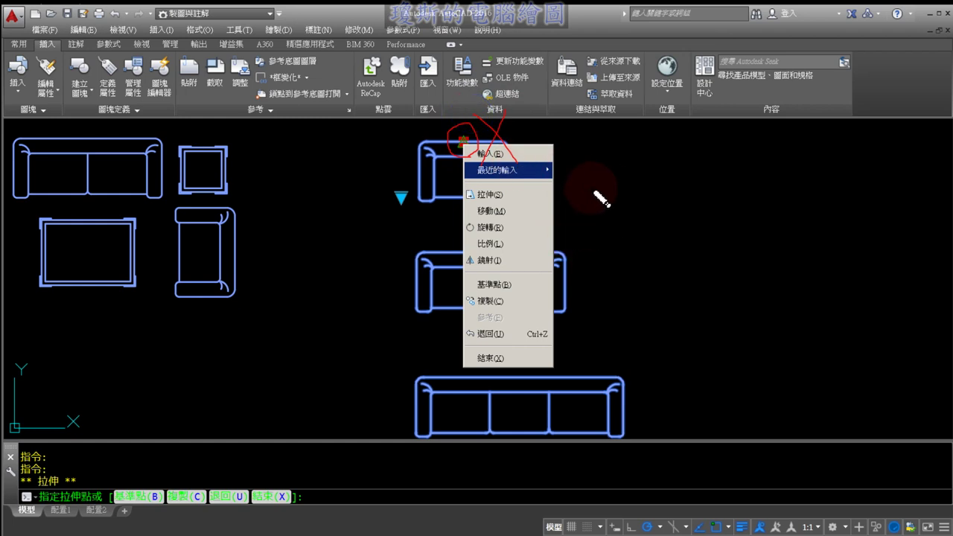
key(m)
key(Escape)
key(Escape)
key(Escape)
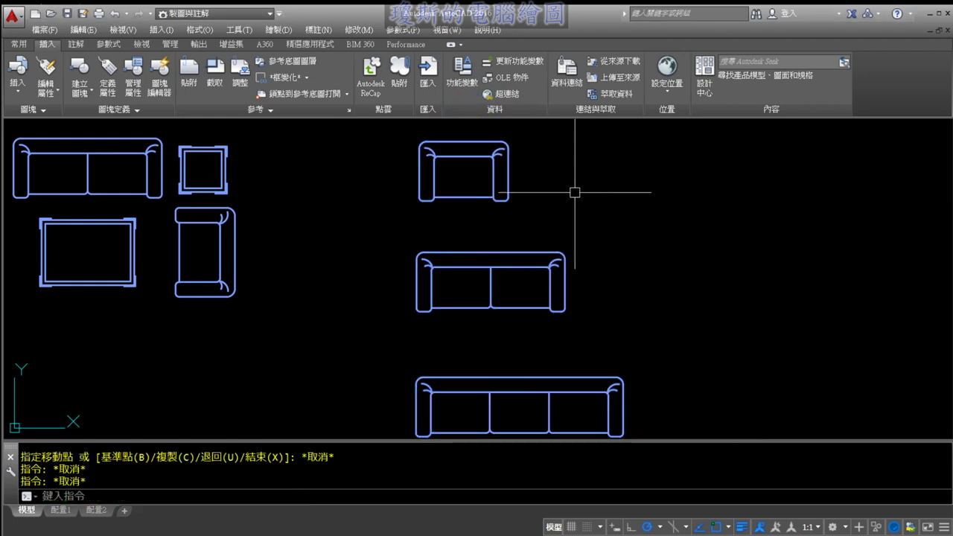
click(511, 182)
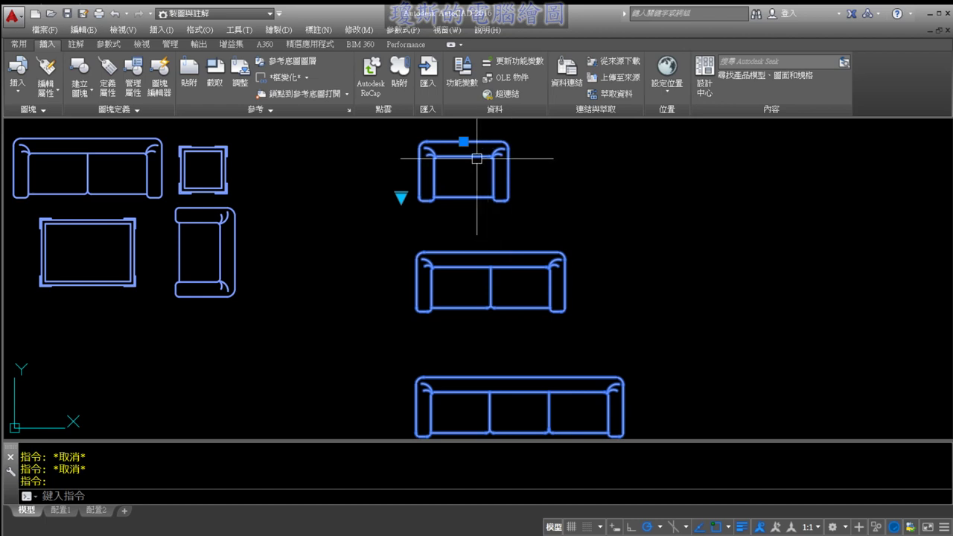
right_click(510, 255)
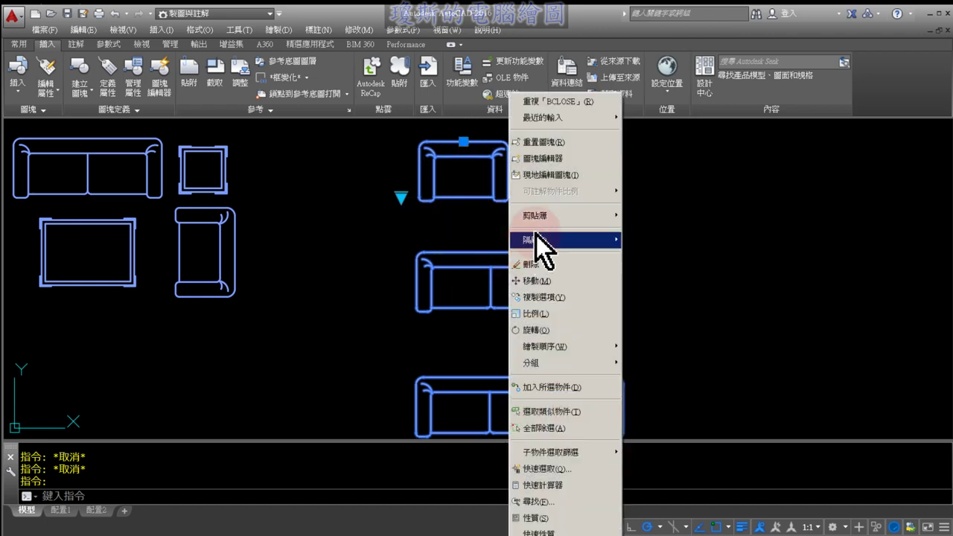
Step: Open the sofa in the Block Editor, try 雙人沙發(平面), then return to 單人沙發(平面)
click(559, 162)
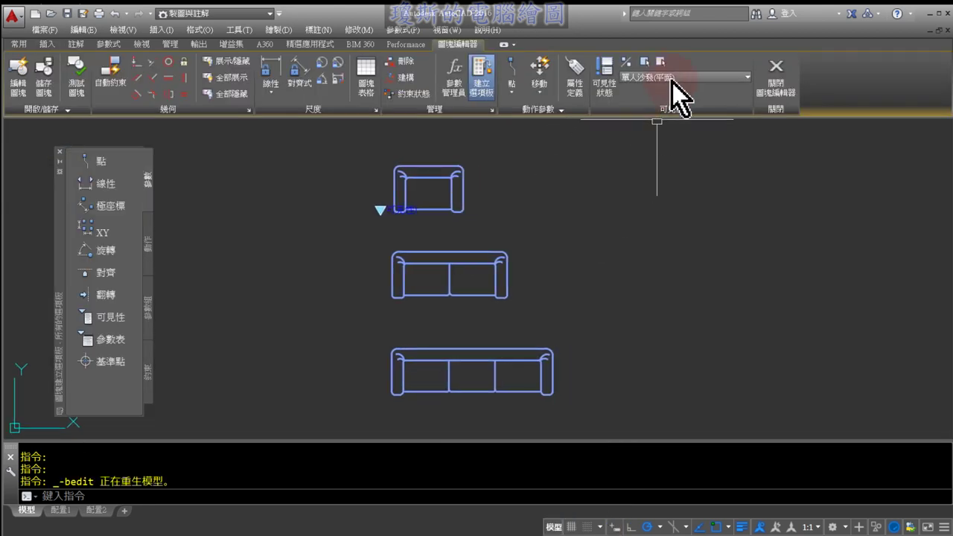
click(674, 78)
click(672, 103)
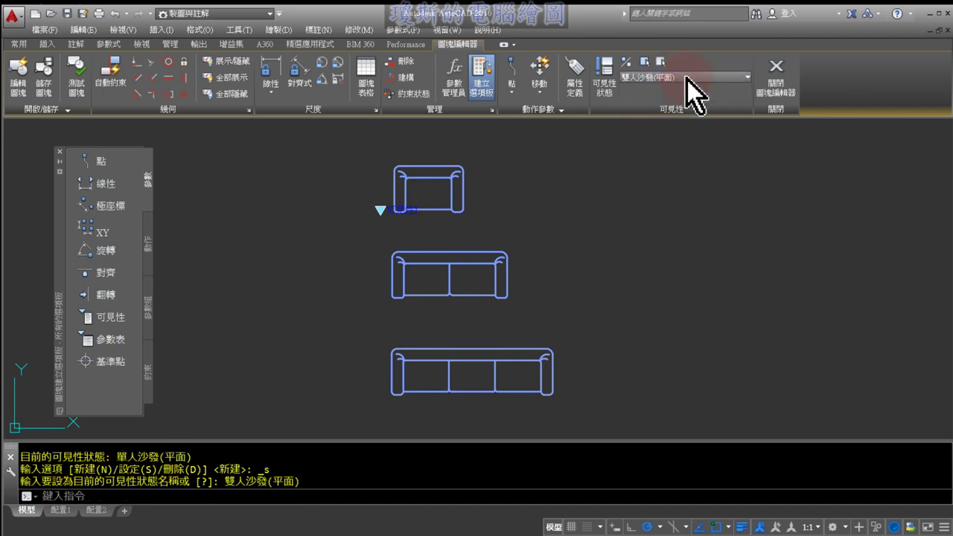
click(687, 78)
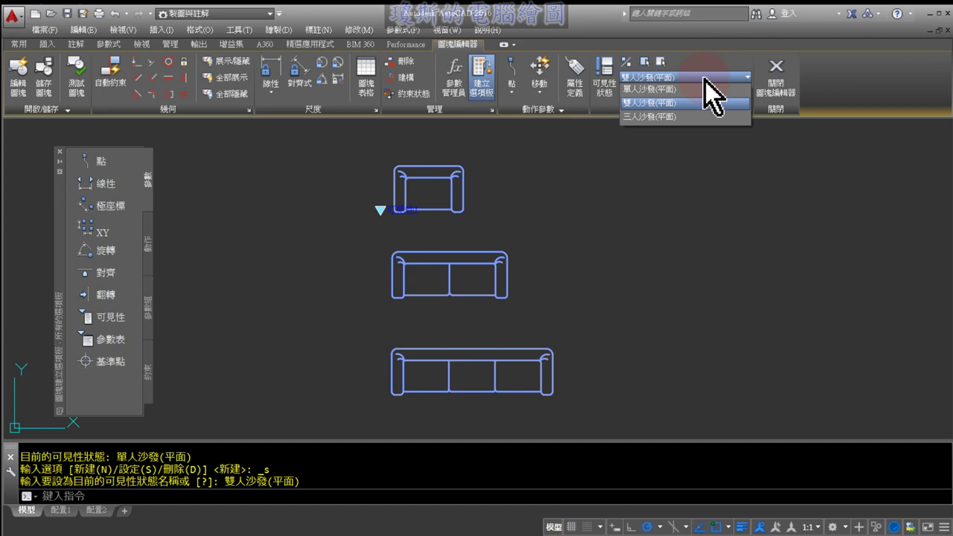
click(666, 90)
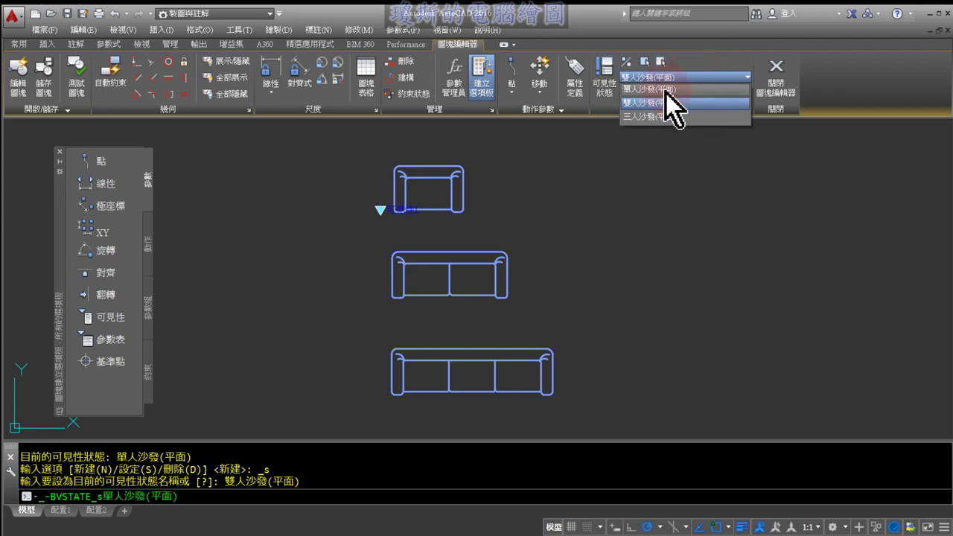
Step: Mark up the sofa plans that all remain visible in the block editor
drag(674, 96, 679, 84)
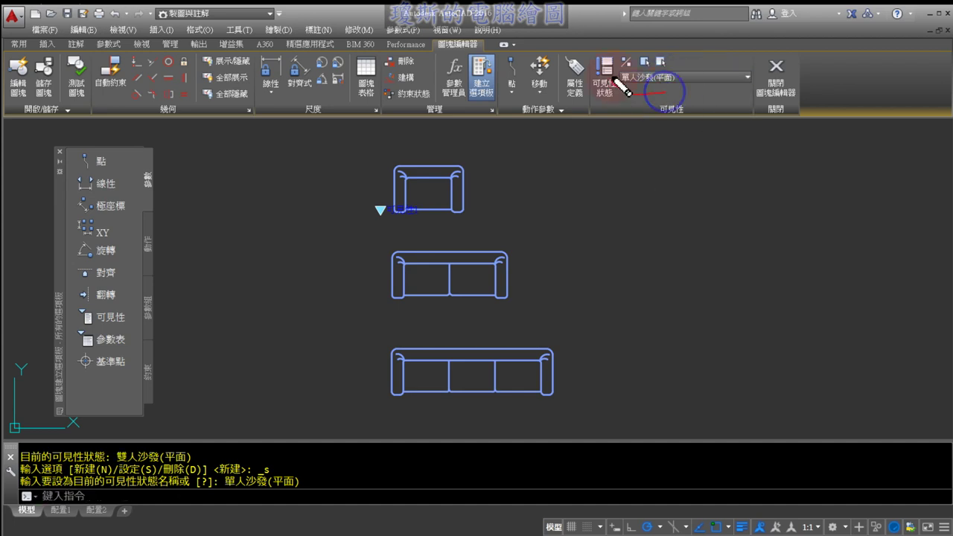
drag(478, 176, 512, 145)
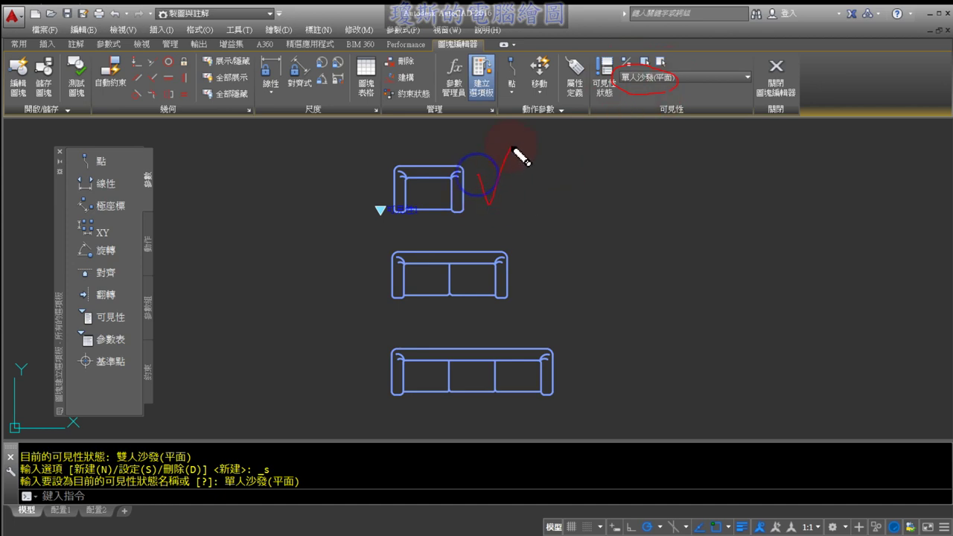
drag(541, 237, 514, 294)
drag(518, 257, 548, 295)
drag(587, 335, 566, 395)
drag(566, 359, 603, 411)
drag(519, 159, 574, 164)
drag(519, 178, 538, 206)
mouse_move(557, 154)
mouse_down()
mouse_move(574, 181)
mouse_move(593, 170)
mouse_move(559, 215)
mouse_move(592, 202)
mouse_up()
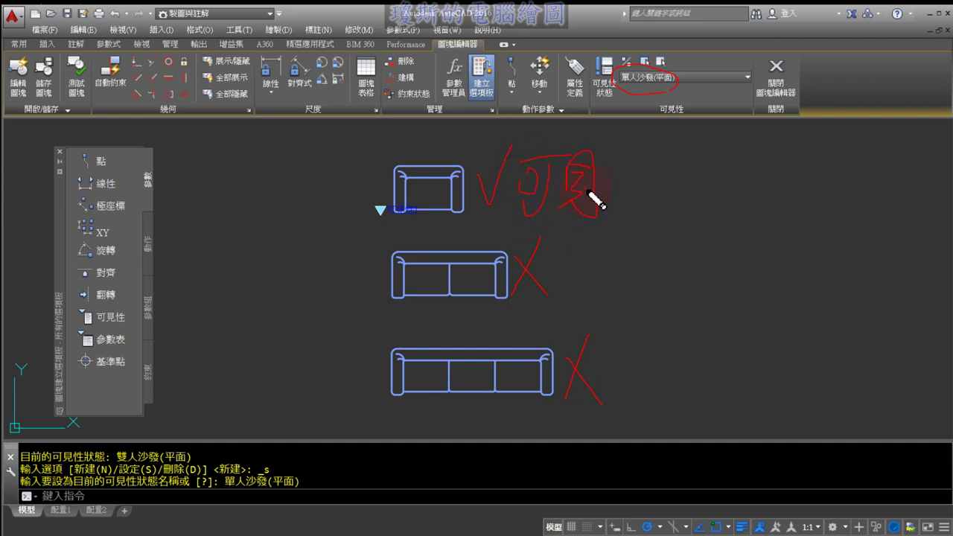
mouse_move(573, 264)
mouse_down()
mouse_move(624, 330)
mouse_move(603, 382)
mouse_up()
mouse_move(639, 279)
mouse_down()
mouse_move(674, 274)
mouse_move(653, 333)
mouse_up()
mouse_move(674, 282)
mouse_down()
mouse_move(722, 336)
mouse_move(700, 305)
mouse_up()
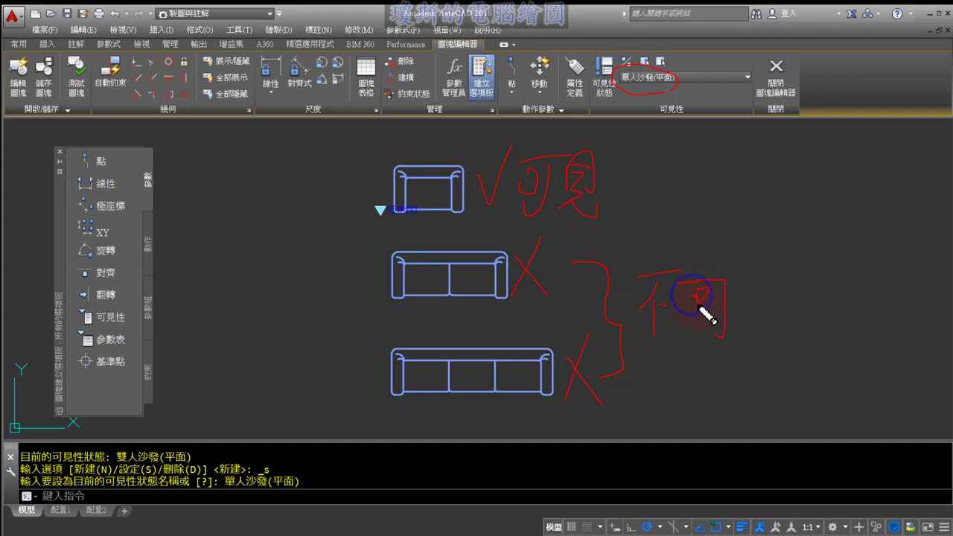
mouse_move(719, 274)
mouse_down()
mouse_move(719, 334)
mouse_move(754, 278)
mouse_move(743, 334)
mouse_move(767, 322)
mouse_up()
key(Escape)
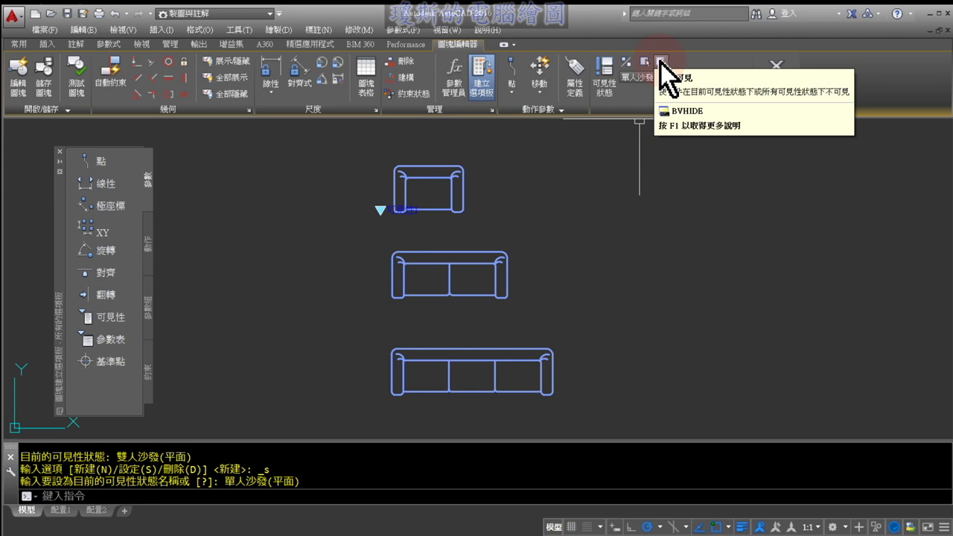
Step: Make the two-seat and three-seat sofas invisible in the 單人沙發(平面) state
click(660, 64)
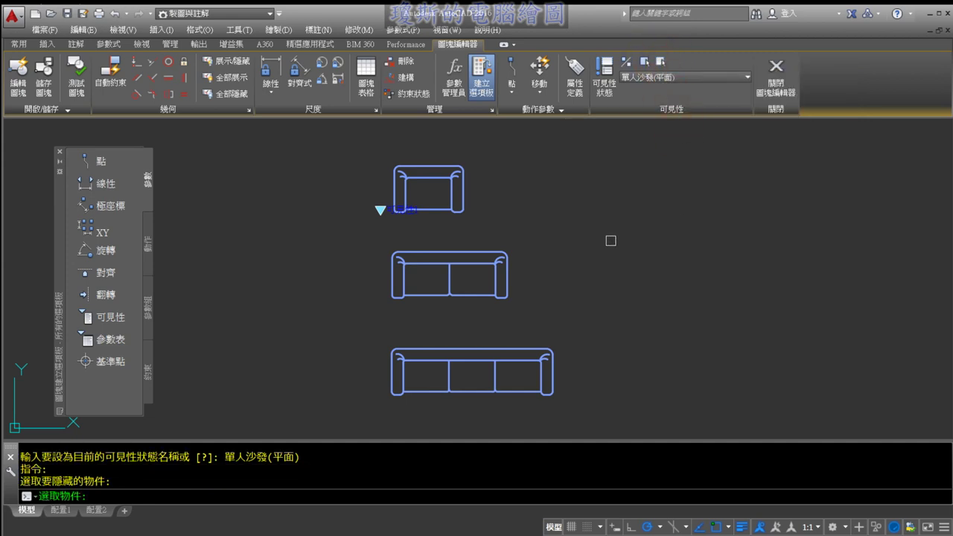
mouse_move(285, 297)
mouse_down()
mouse_move(118, 484)
mouse_move(154, 487)
mouse_up()
key(Escape)
click(599, 234)
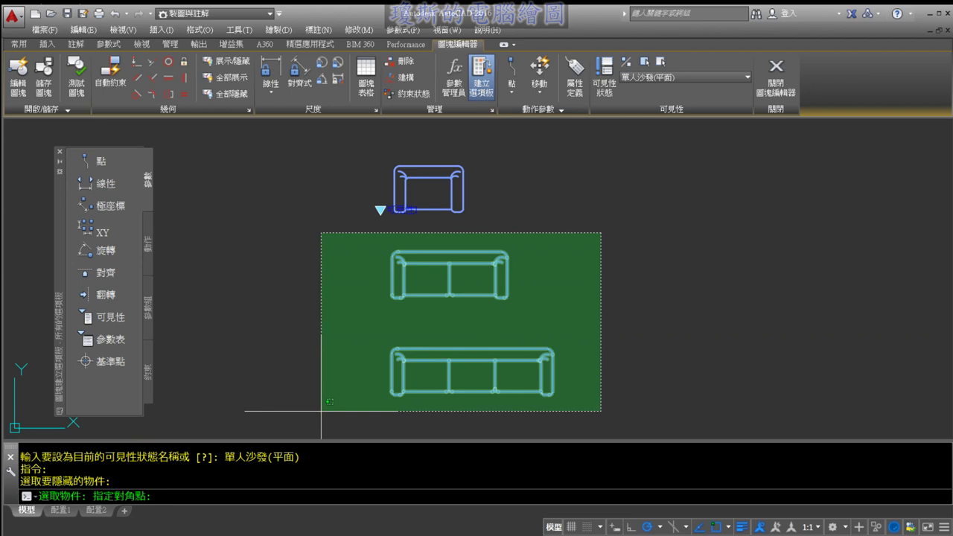
drag(406, 222, 433, 218)
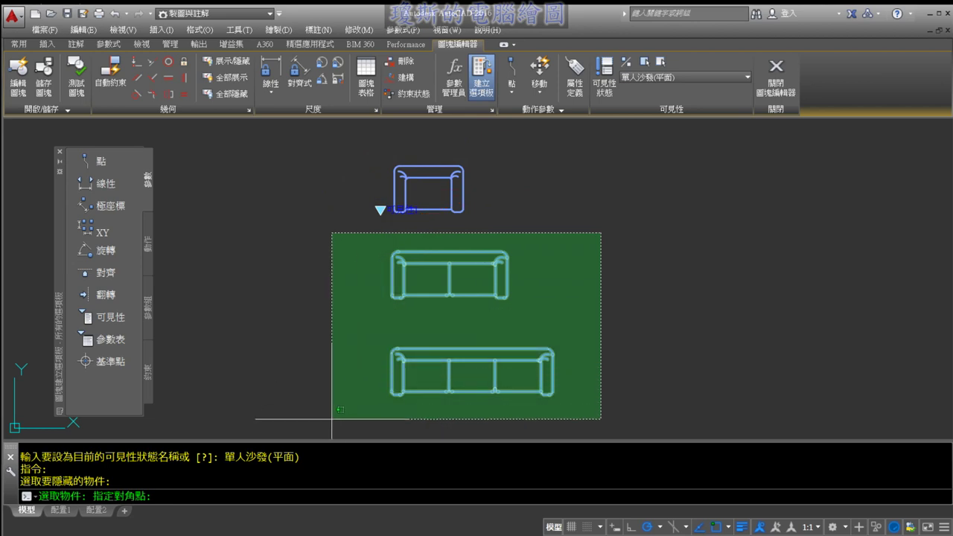
click(332, 419)
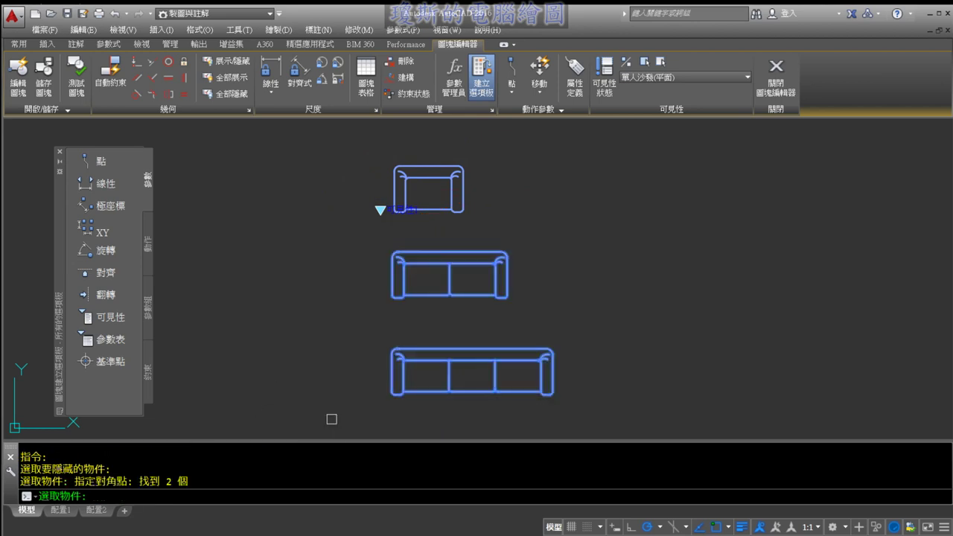
key(Return)
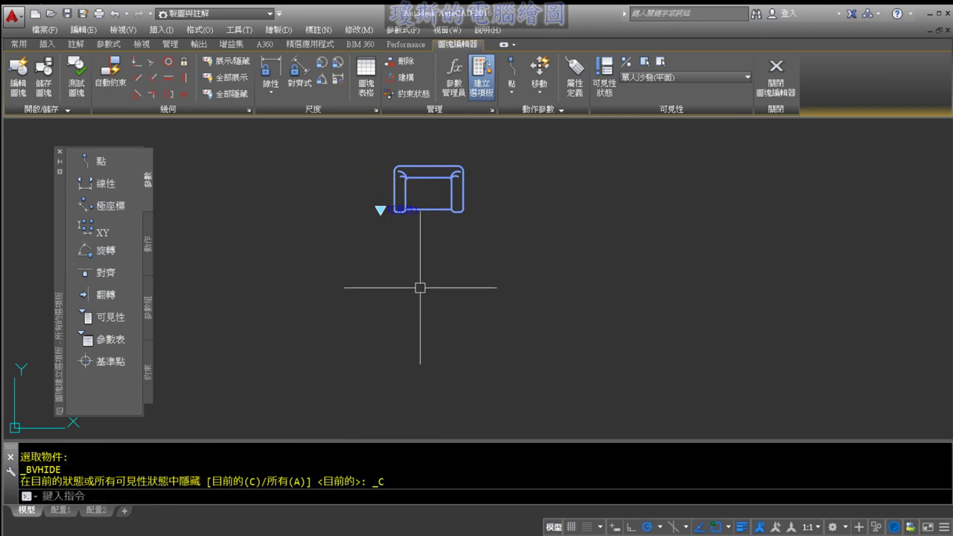
Step: Make 雙人沙發(平面) the current visibility state
click(687, 77)
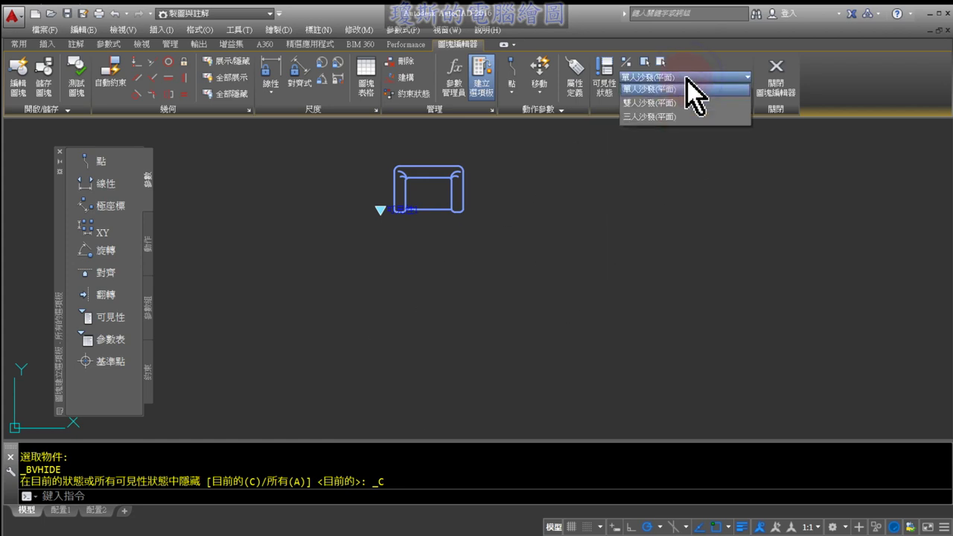
click(677, 104)
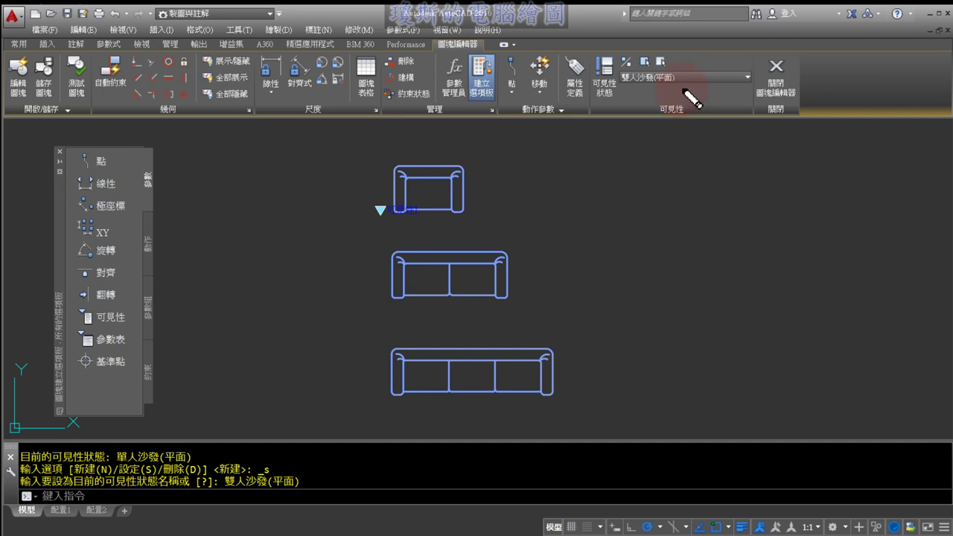
mouse_move(688, 94)
mouse_down()
mouse_move(616, 96)
mouse_move(666, 70)
mouse_move(681, 91)
mouse_up()
drag(529, 257, 583, 232)
drag(510, 170, 474, 213)
drag(474, 173, 510, 211)
drag(589, 330, 568, 378)
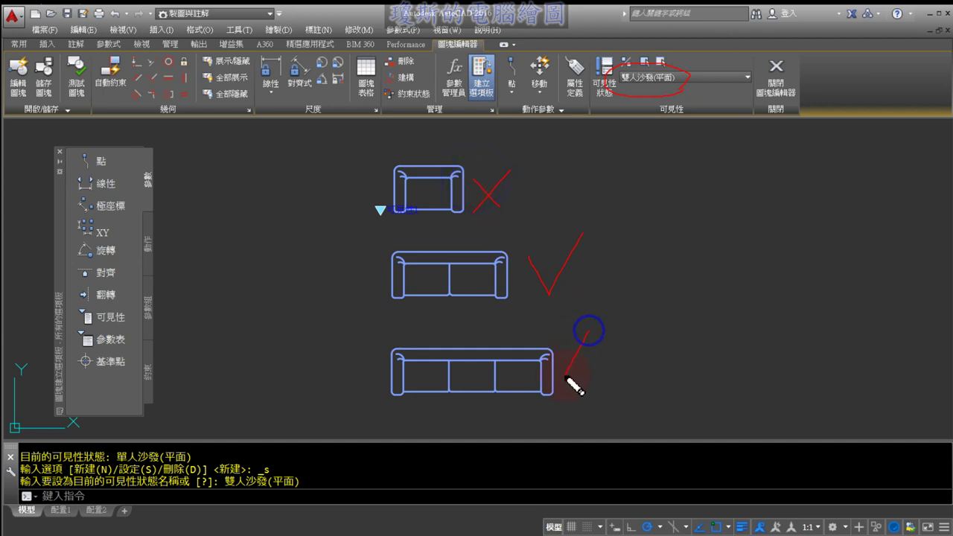
drag(557, 344, 612, 389)
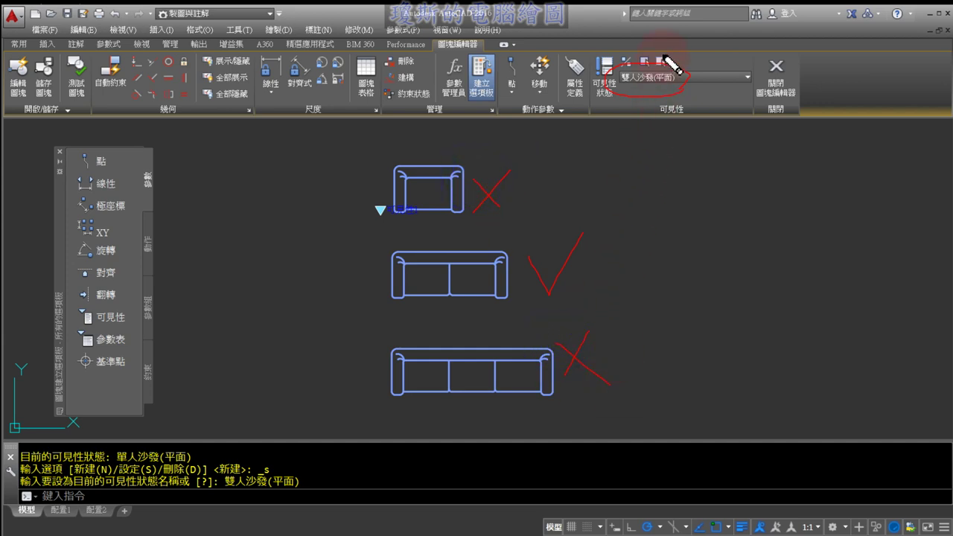
drag(663, 55, 659, 77)
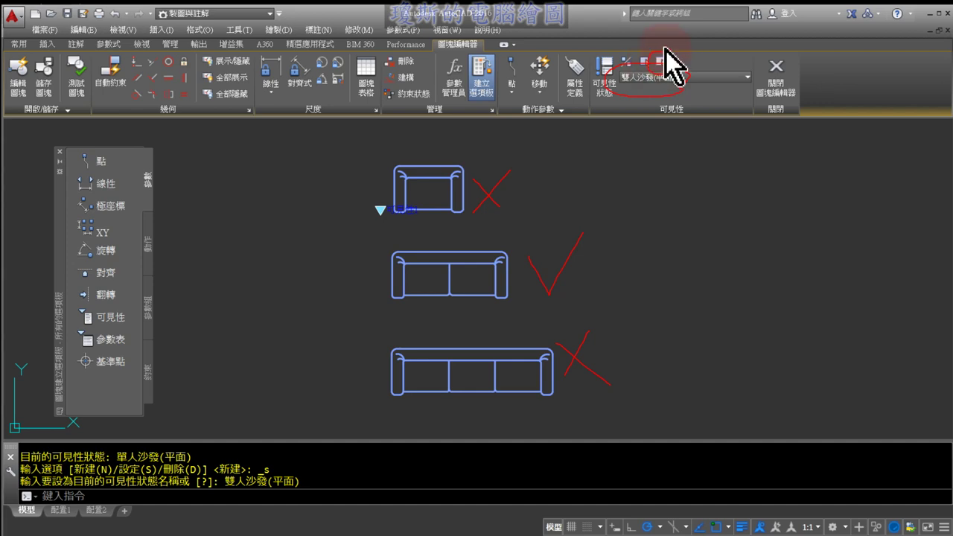
Step: Hide the single and three-seat sofas with Make Invisible
click(663, 62)
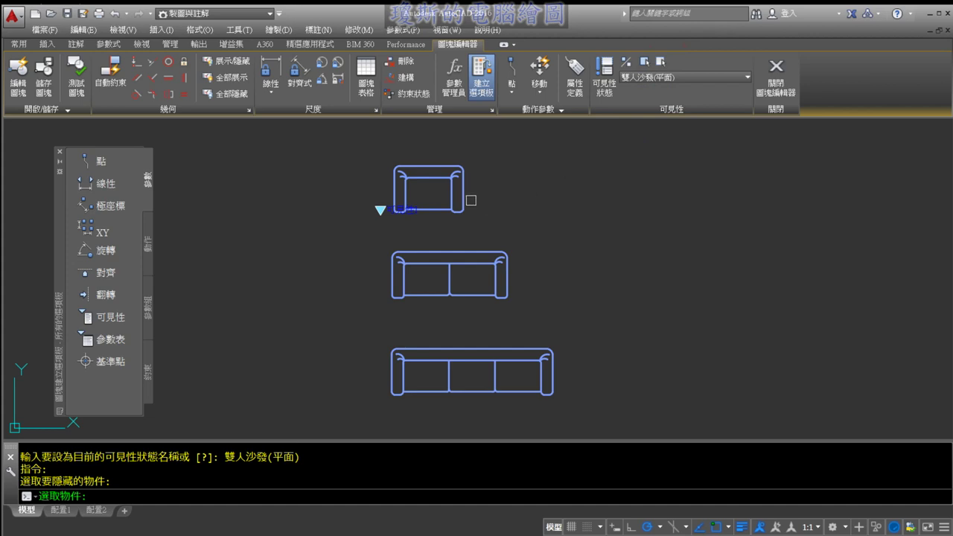
click(466, 201)
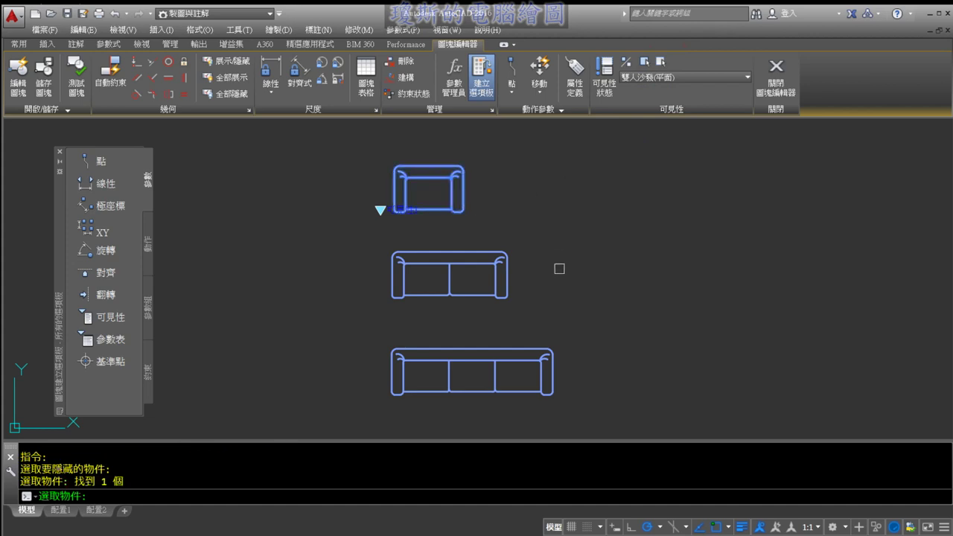
click(554, 357)
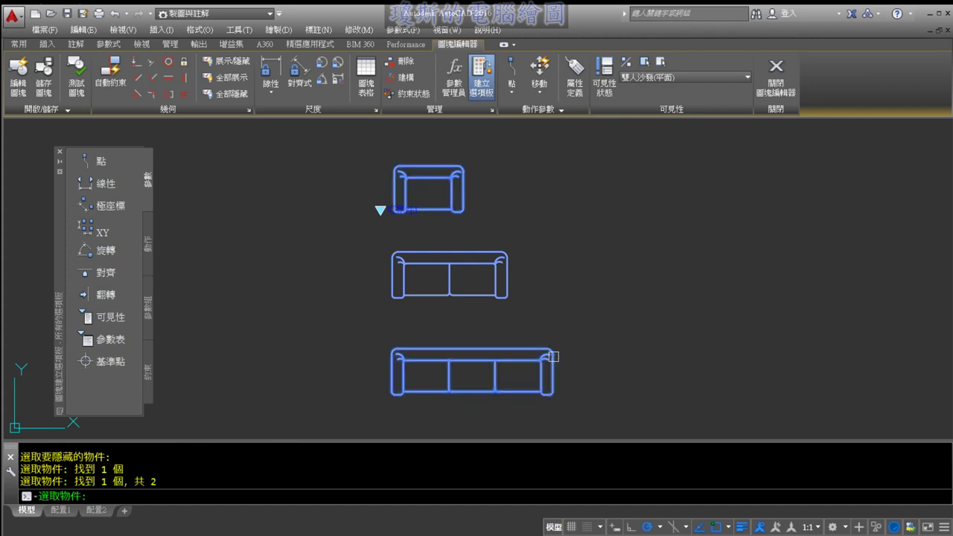
click(646, 79)
key(Return)
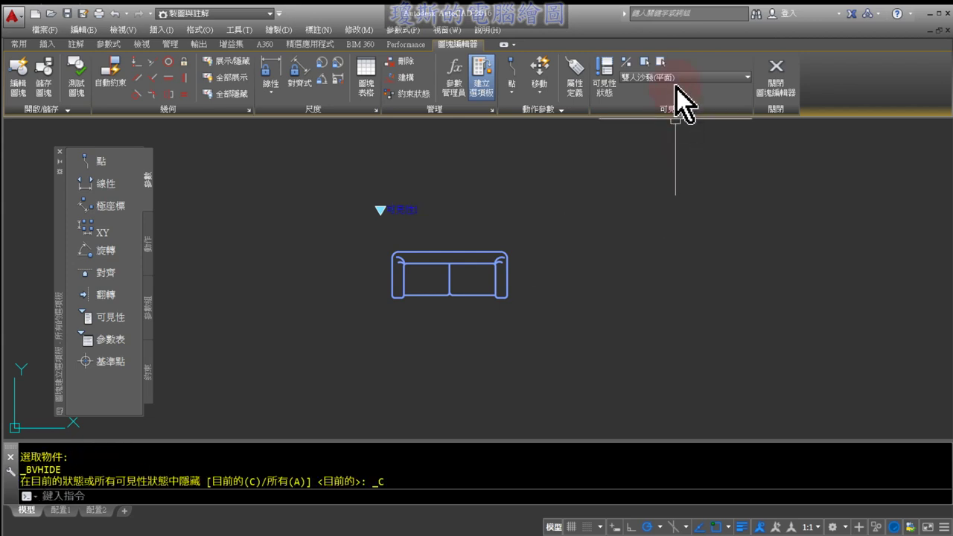
Step: Make 三人沙發(平面) the current visibility state
click(677, 78)
click(666, 117)
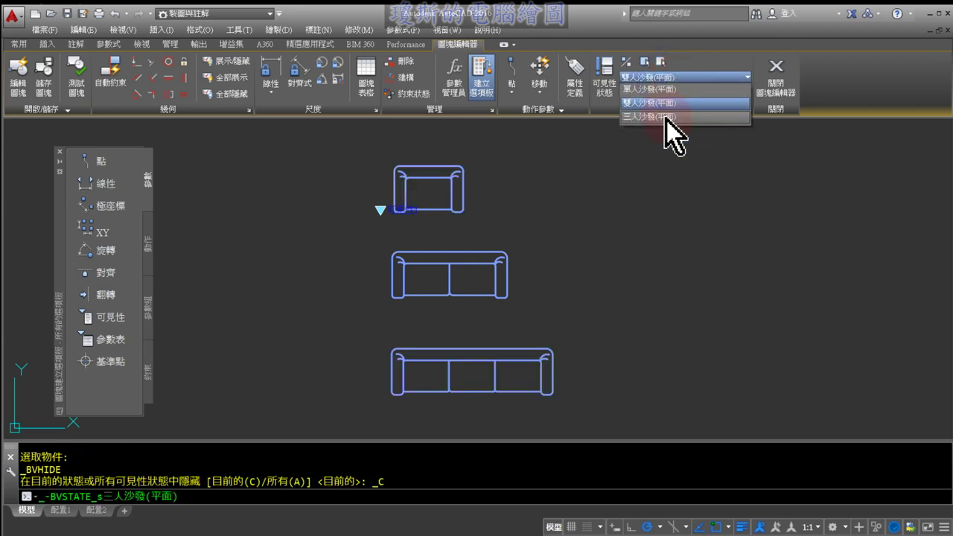
drag(576, 360, 624, 330)
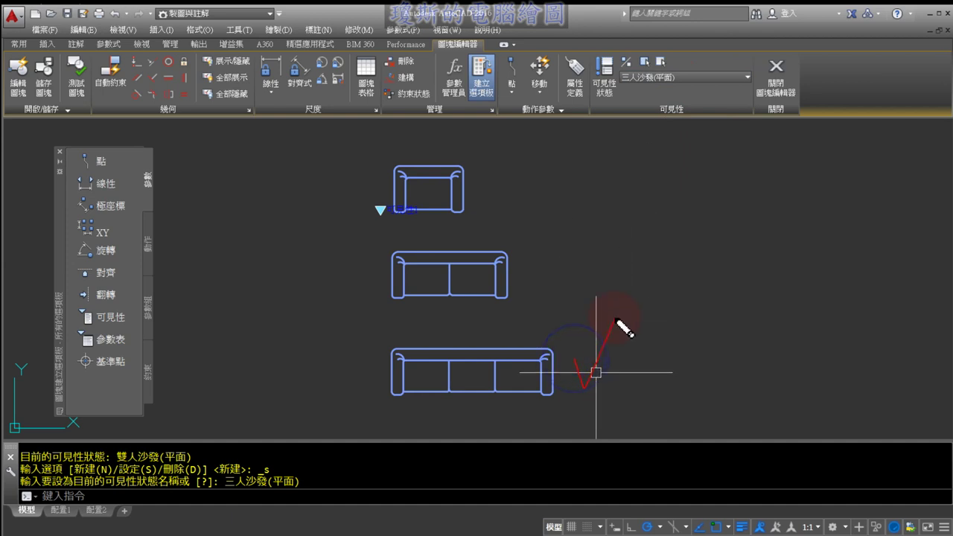
drag(552, 268, 526, 307)
drag(523, 271, 551, 298)
drag(509, 177, 480, 216)
drag(473, 174, 540, 216)
key(Escape)
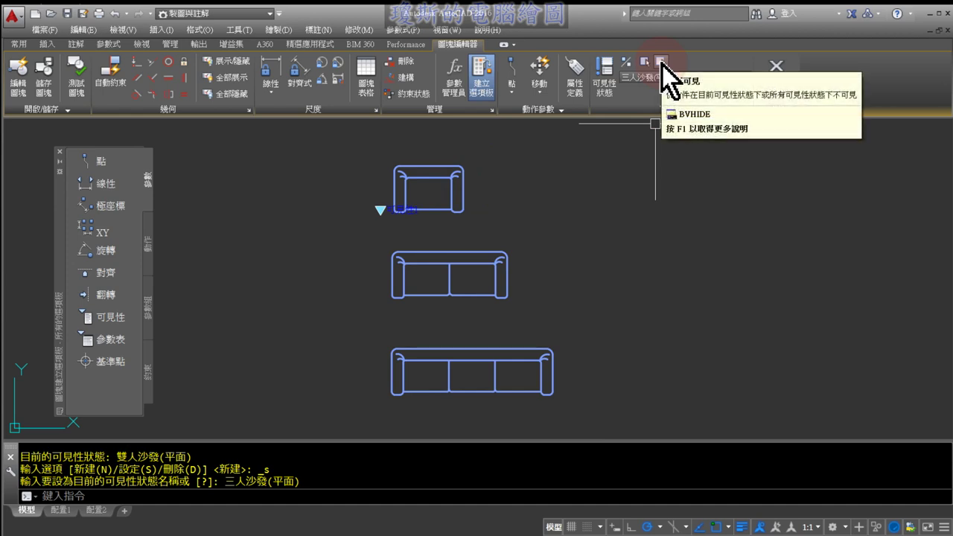
Step: Hide the single, two-seat and three-seat sofas with Make Invisible
click(662, 64)
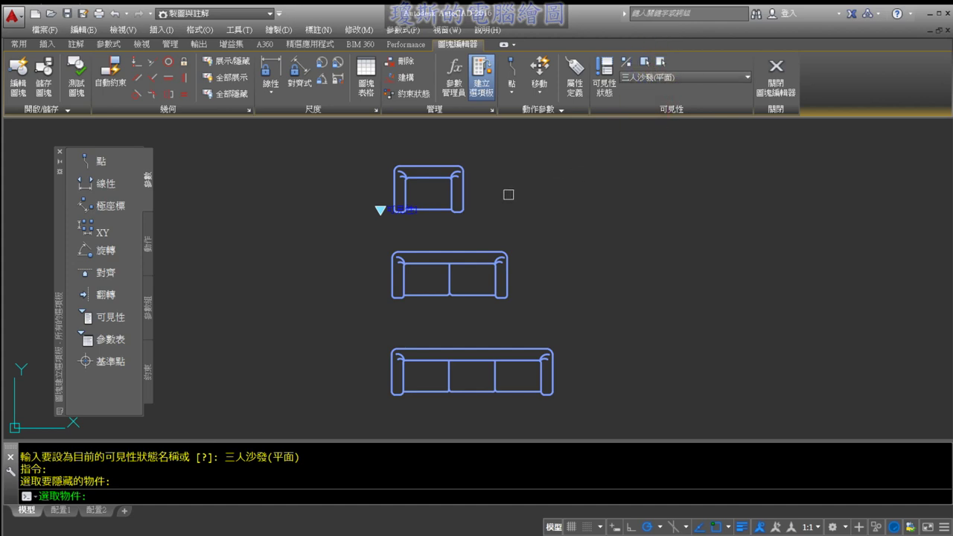
click(466, 196)
click(509, 256)
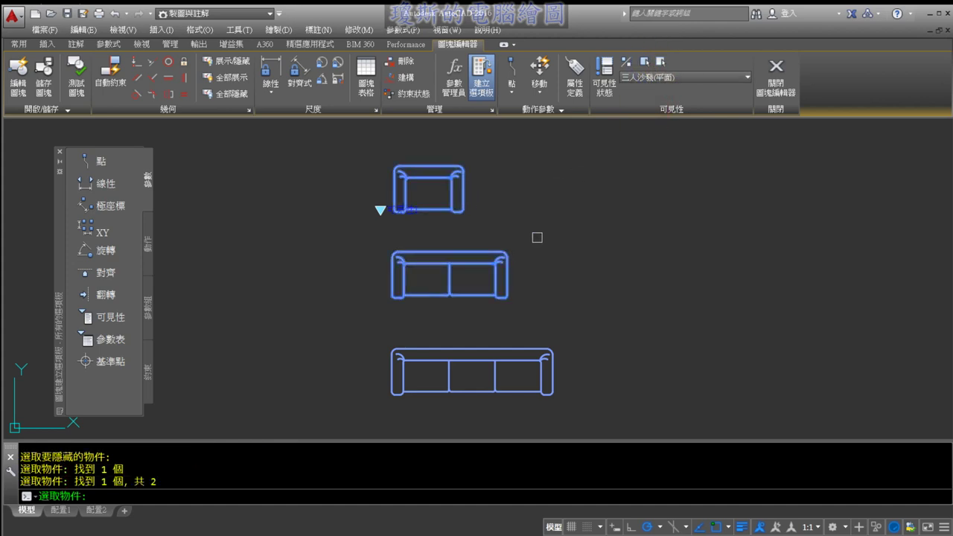
click(555, 359)
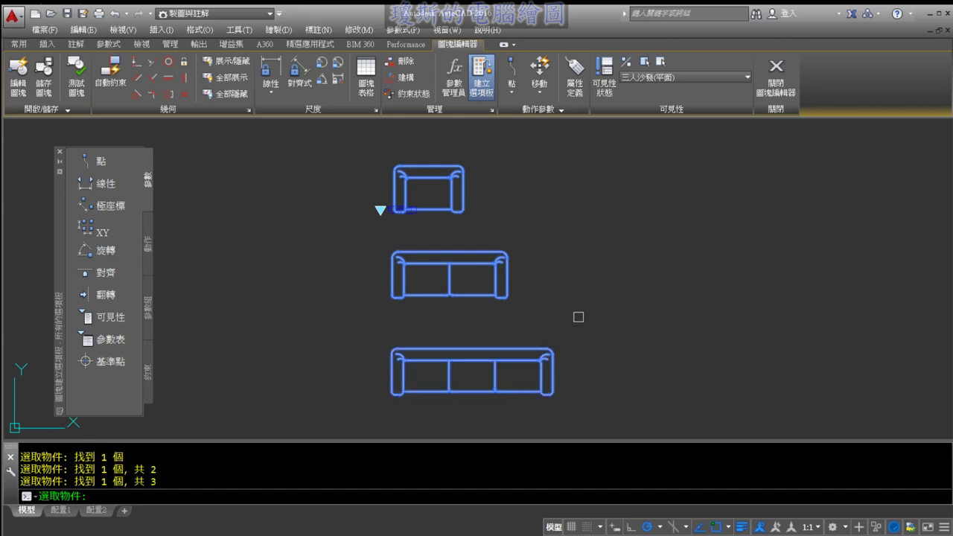
key(Return)
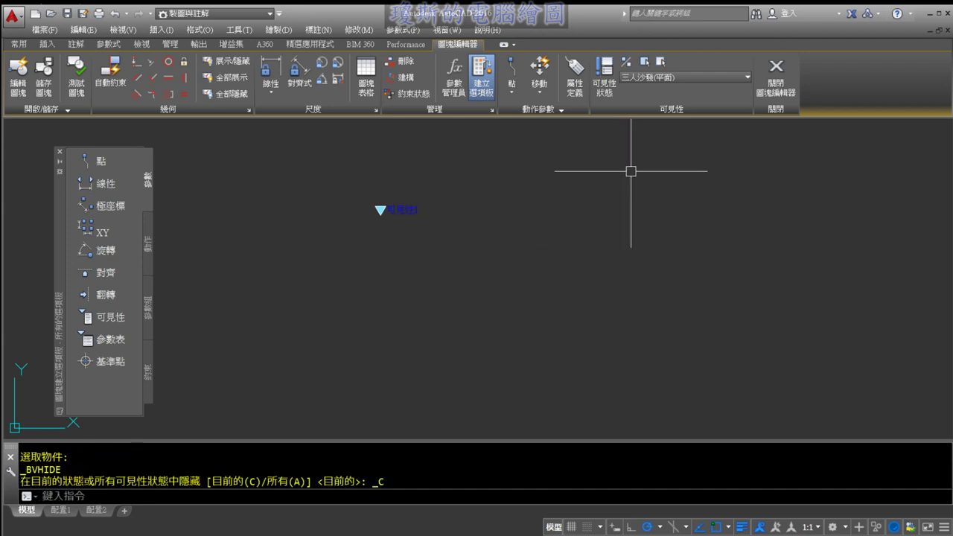
drag(656, 91, 685, 83)
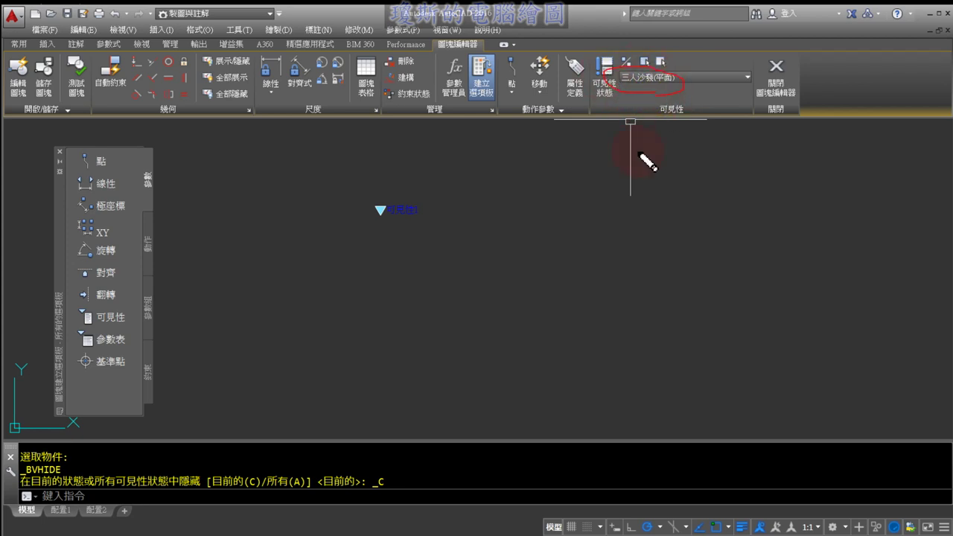
click(687, 81)
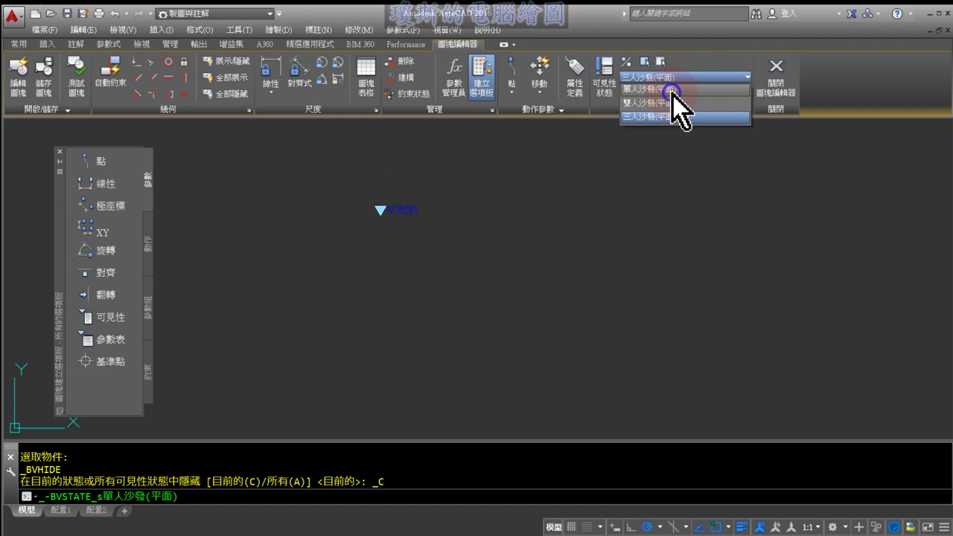
click(674, 90)
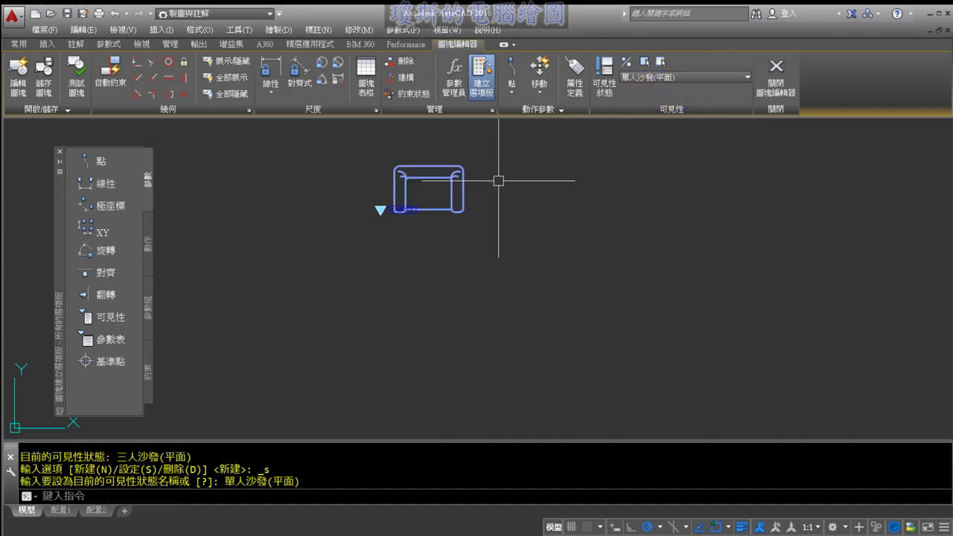
click(672, 81)
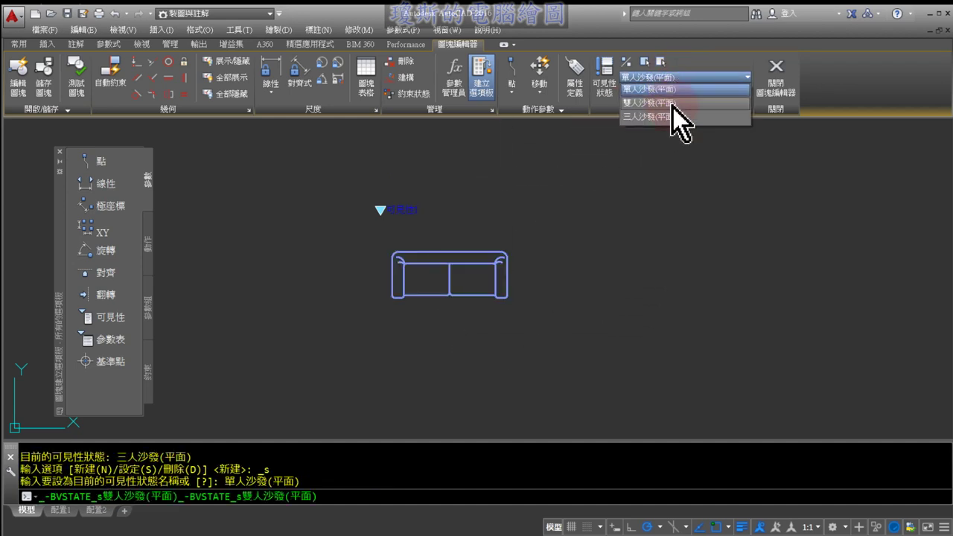
click(672, 102)
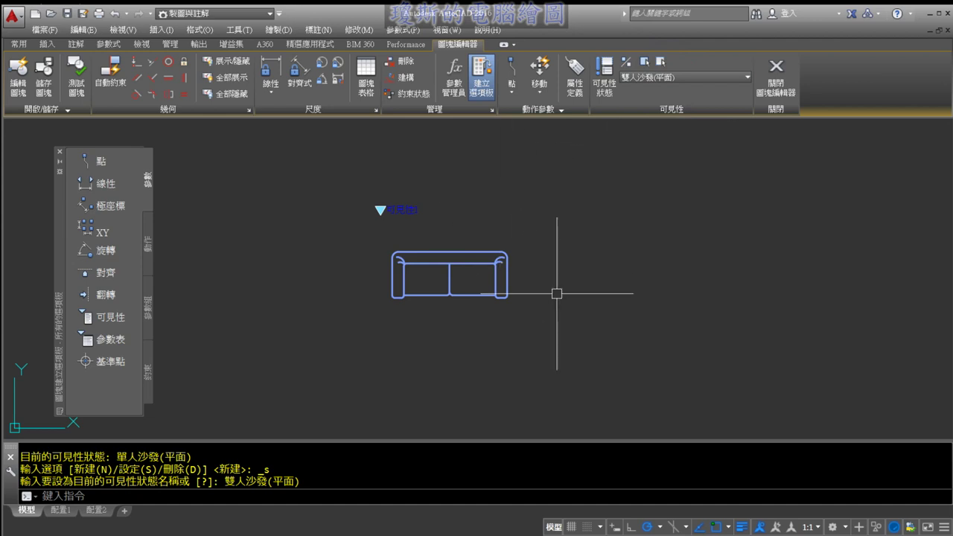
click(679, 80)
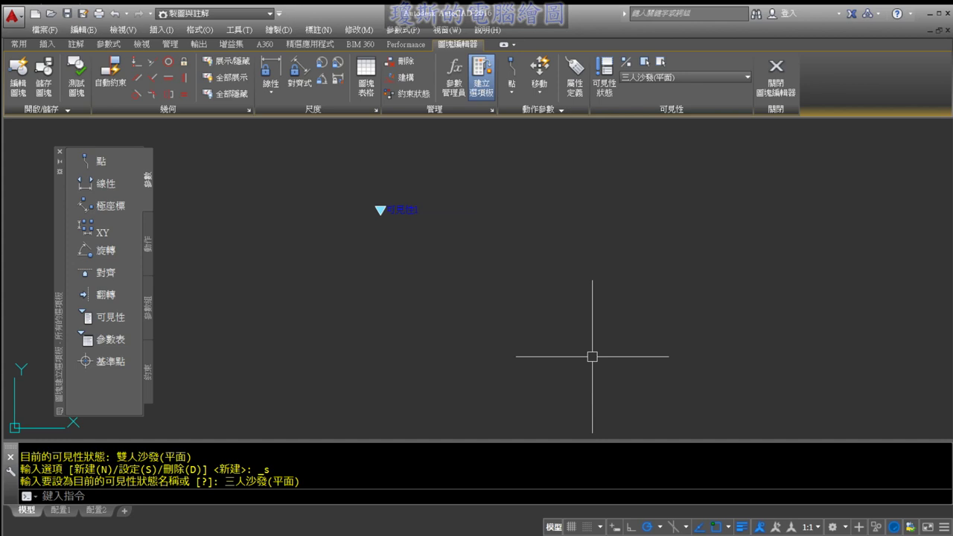
Step: Turn on Visibility Mode (BVMODE 1) so hidden sofas appear faded
click(631, 72)
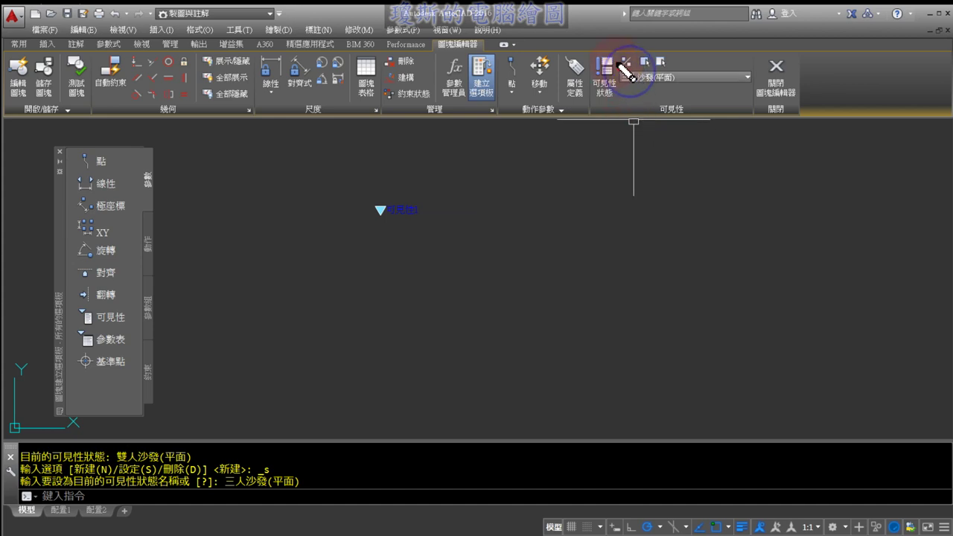
click(628, 63)
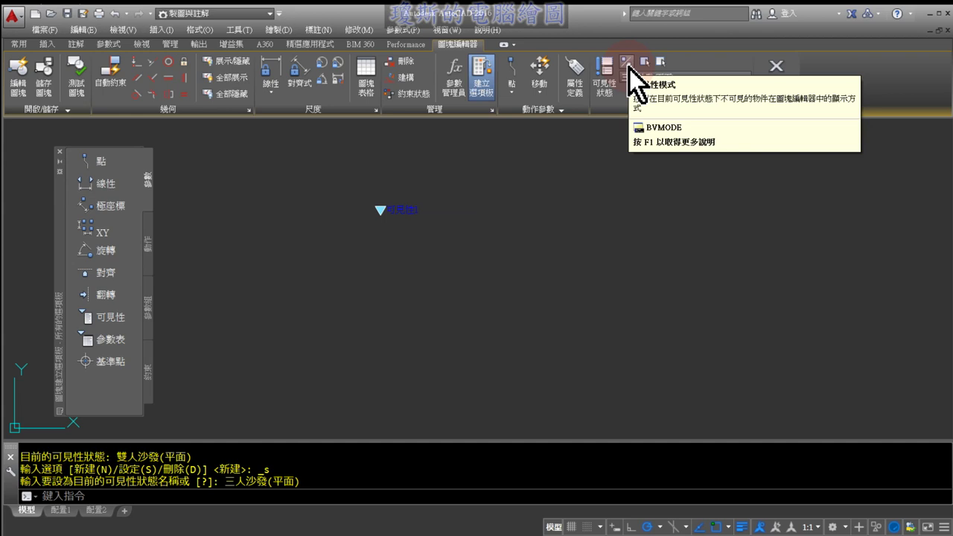
click(629, 69)
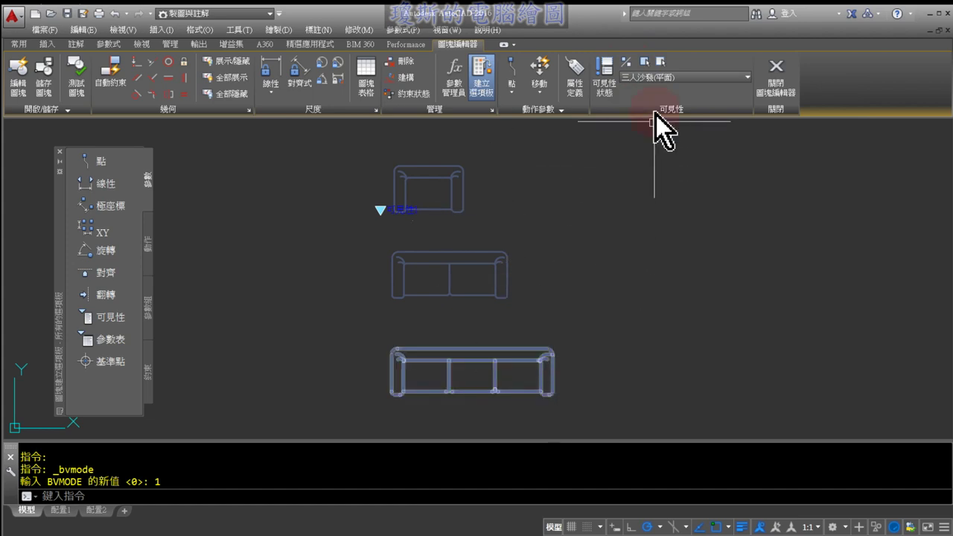
drag(635, 93, 687, 78)
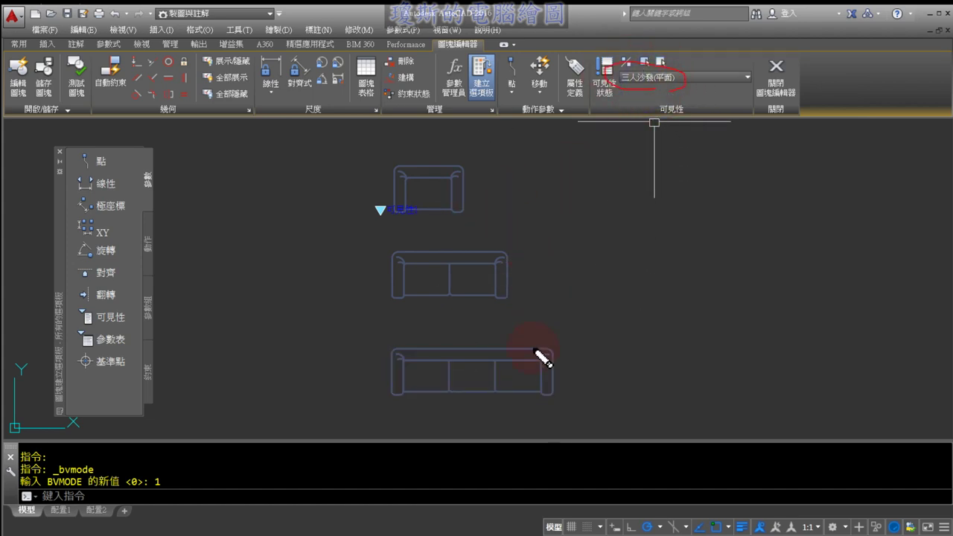
Step: Cycle through 單人, 雙人 and 三人沙發(平面) visibility states, ending on 三人沙發(平面)
click(684, 78)
click(668, 91)
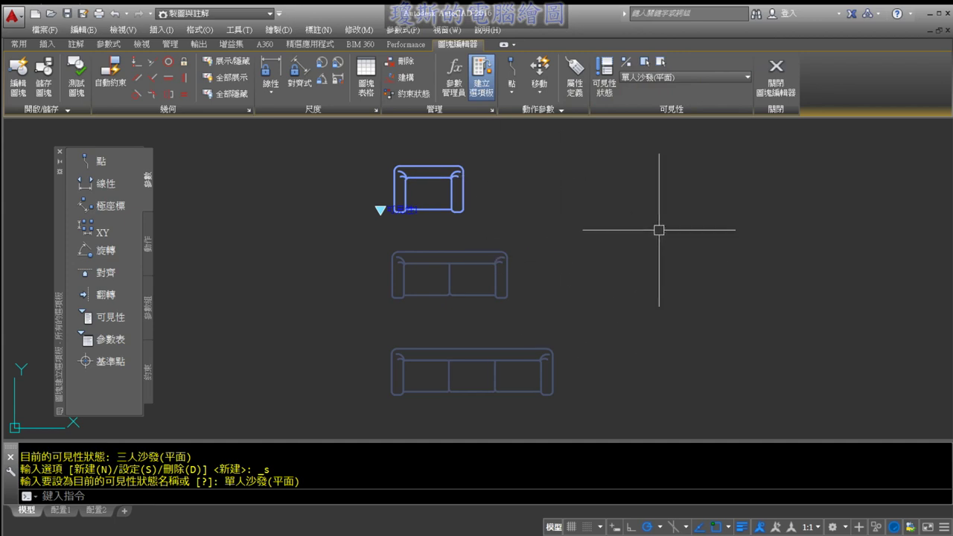
click(686, 79)
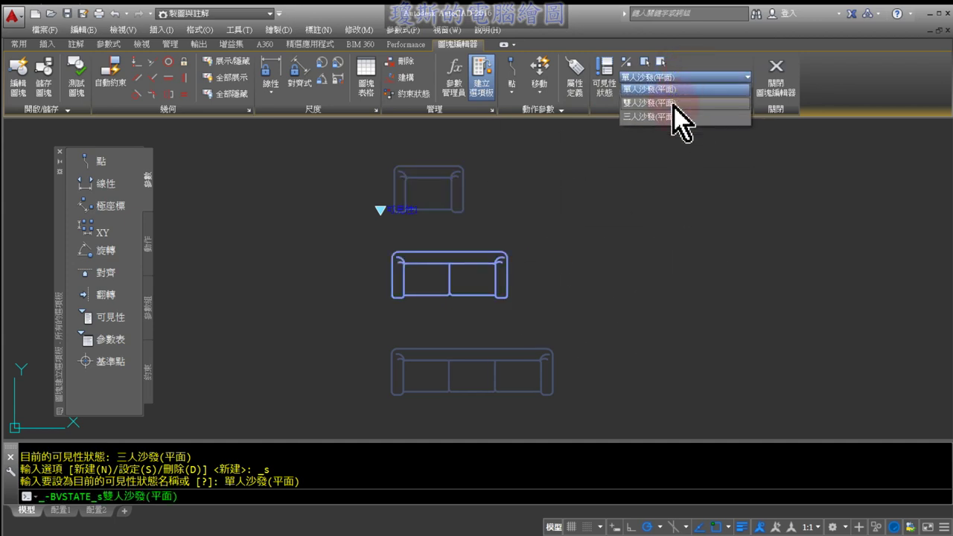
click(674, 104)
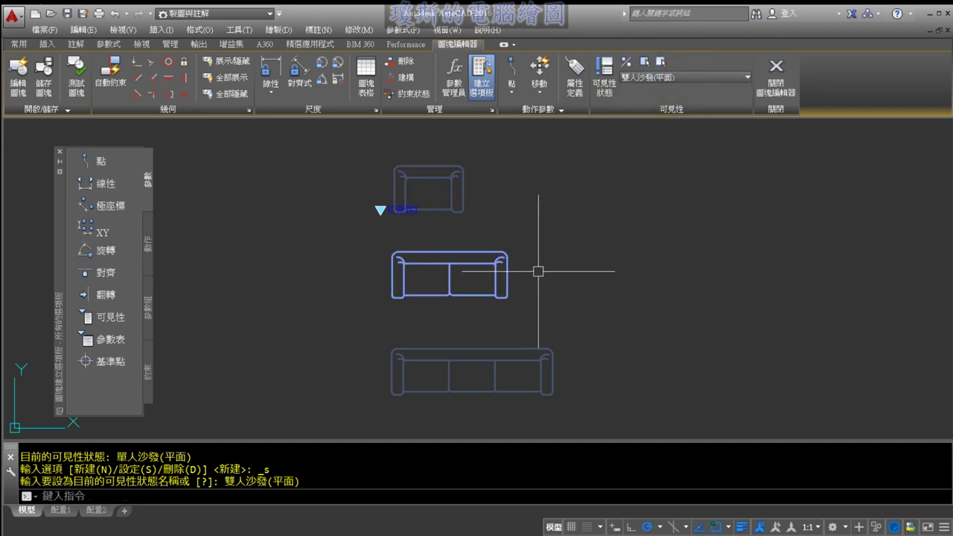
click(663, 82)
click(672, 117)
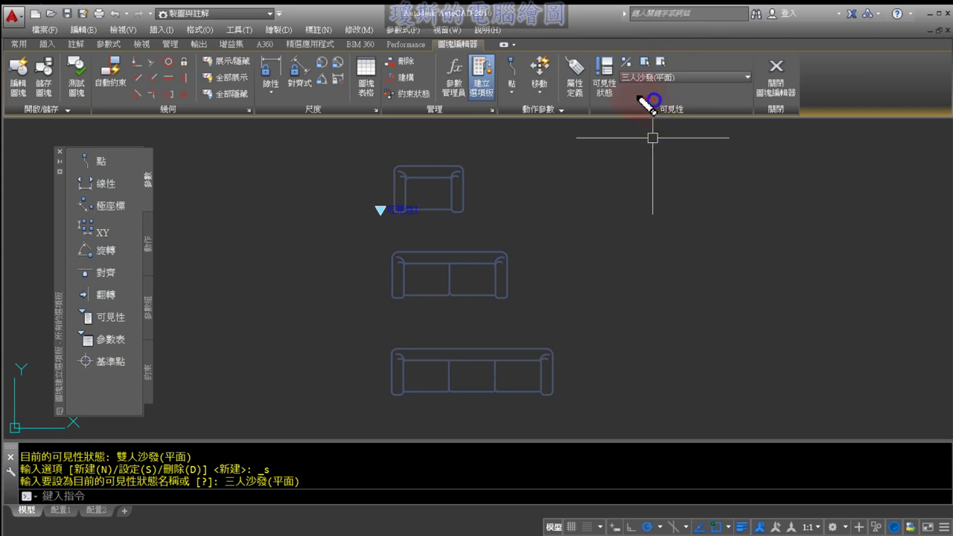
drag(649, 100, 666, 104)
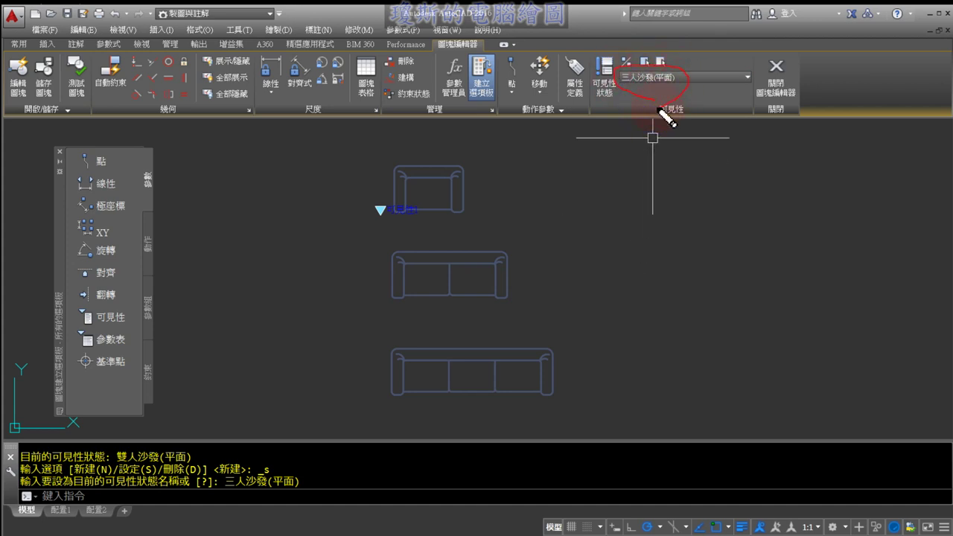
drag(571, 342, 612, 302)
drag(551, 261, 526, 303)
drag(524, 266, 555, 289)
drag(503, 161, 479, 216)
drag(471, 173, 518, 205)
key(Escape)
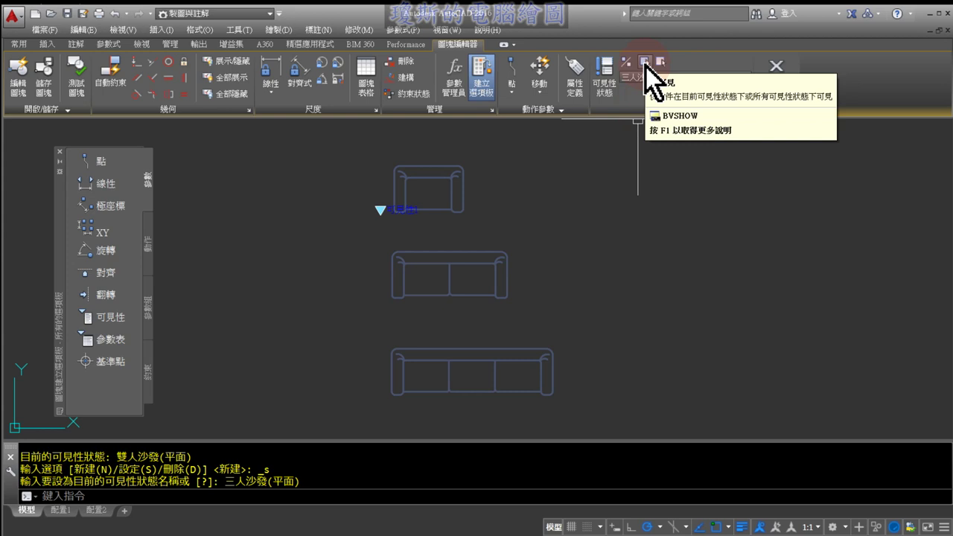
Step: Make the three-seat sofa visible in 三人沙發(平面) and turn Visibility Mode off
click(646, 66)
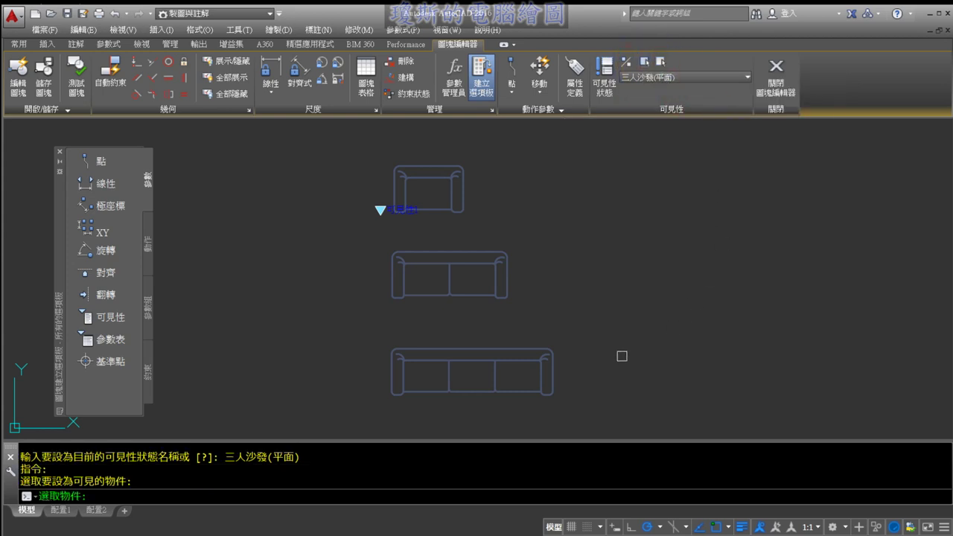
click(554, 370)
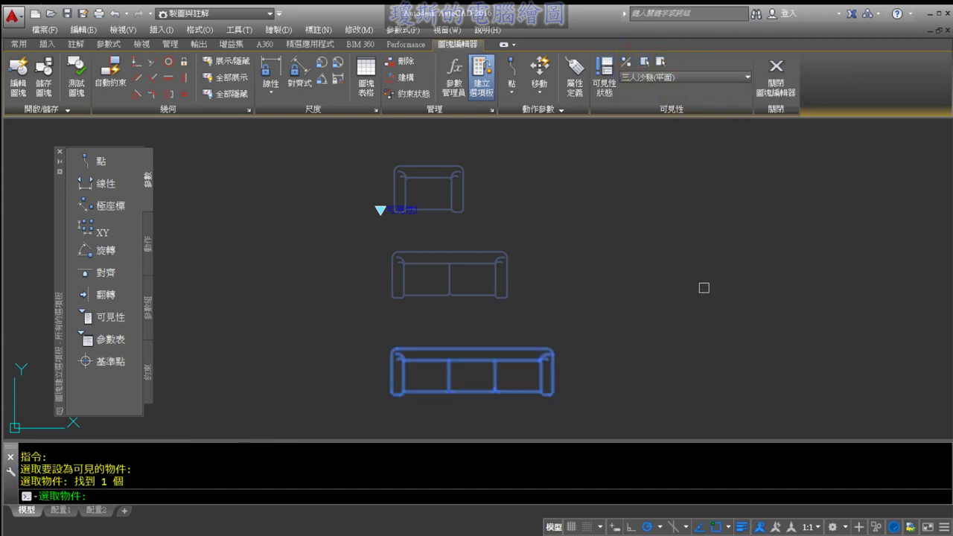
key(Return)
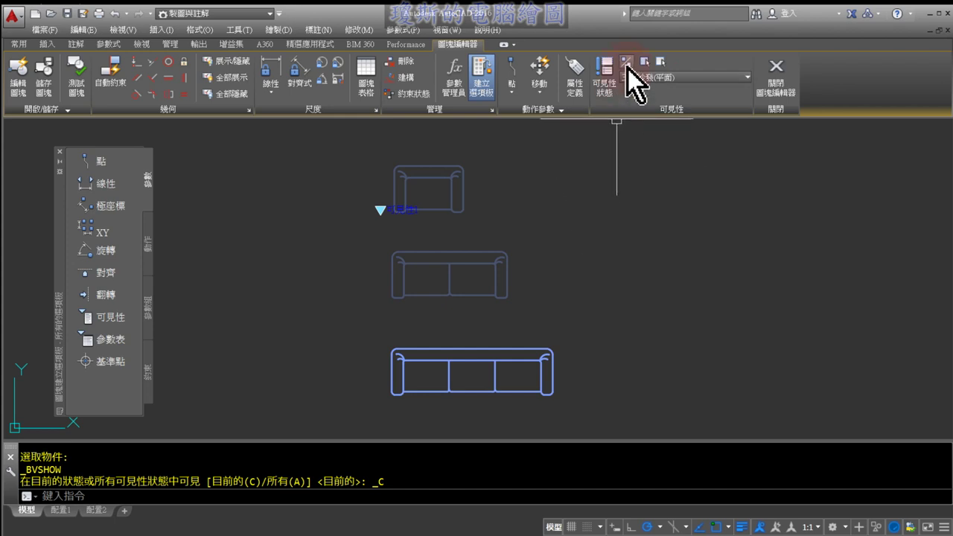
click(628, 68)
Step: Test the 單人, 雙人 and 三人沙發(平面) states, ending on 單人沙發(平面)
click(682, 82)
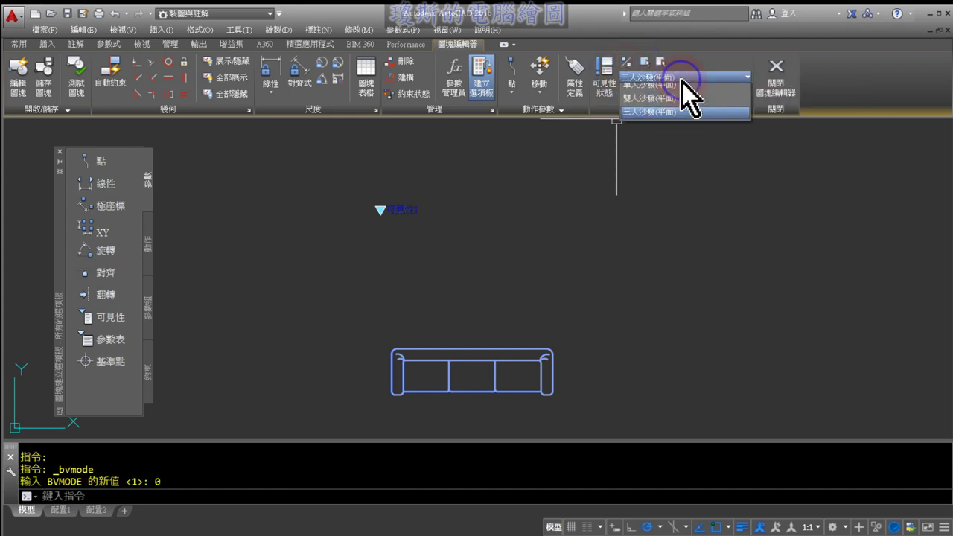
click(682, 90)
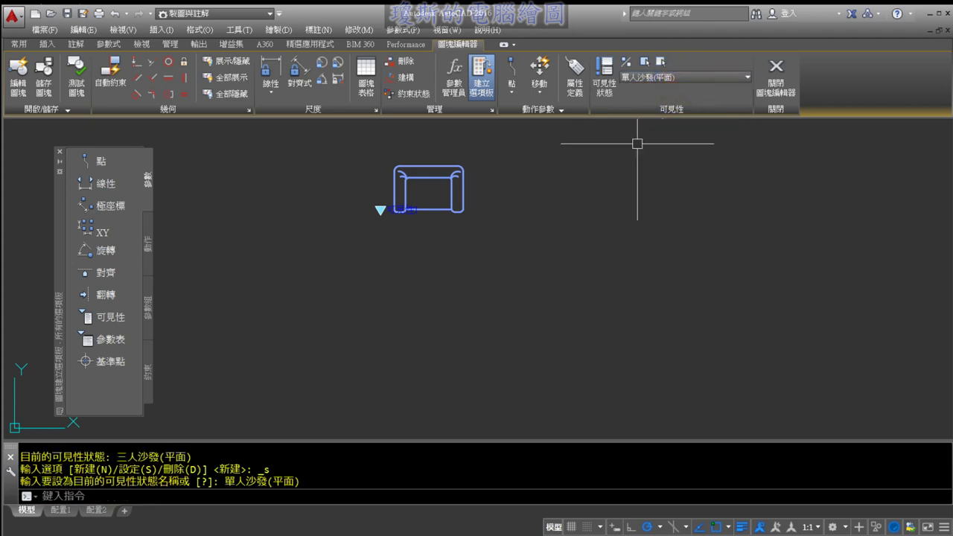
click(667, 78)
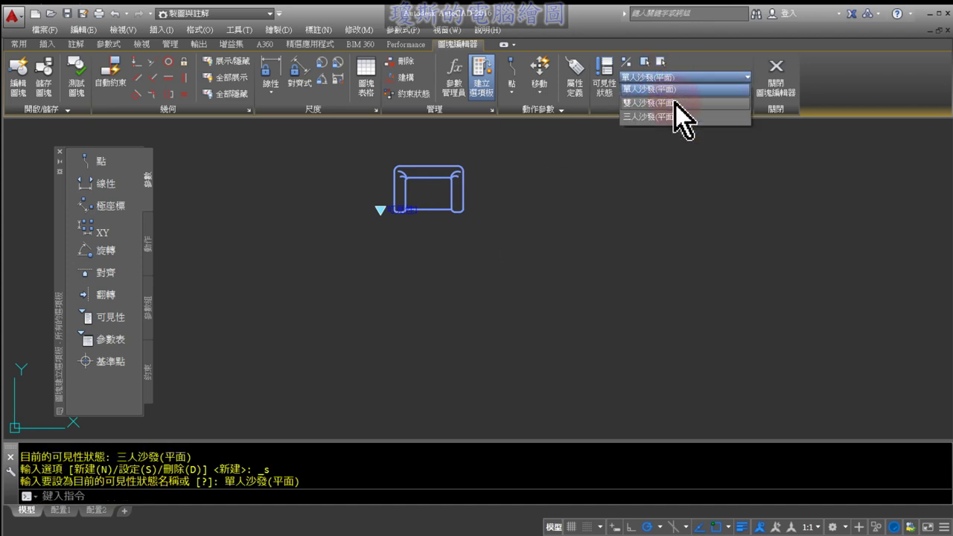
click(675, 105)
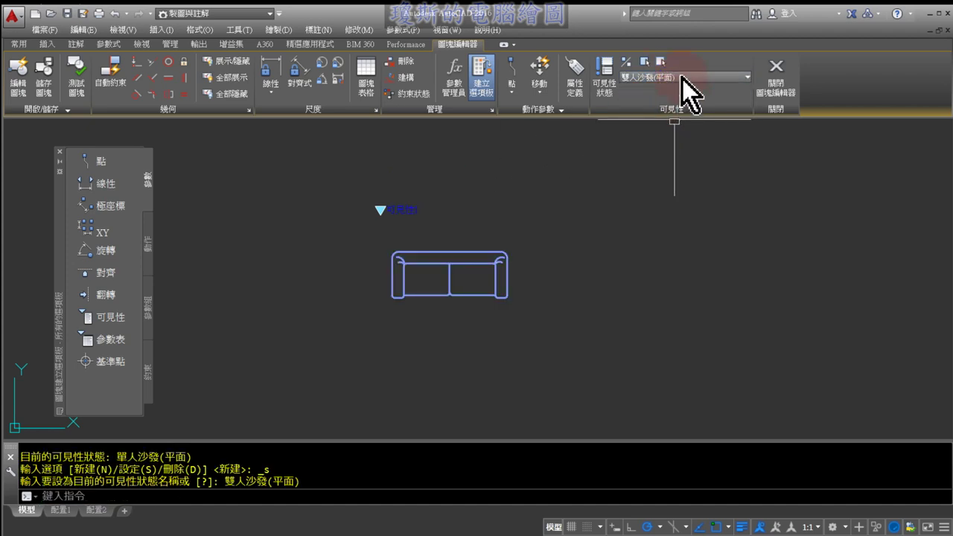
click(682, 78)
click(686, 117)
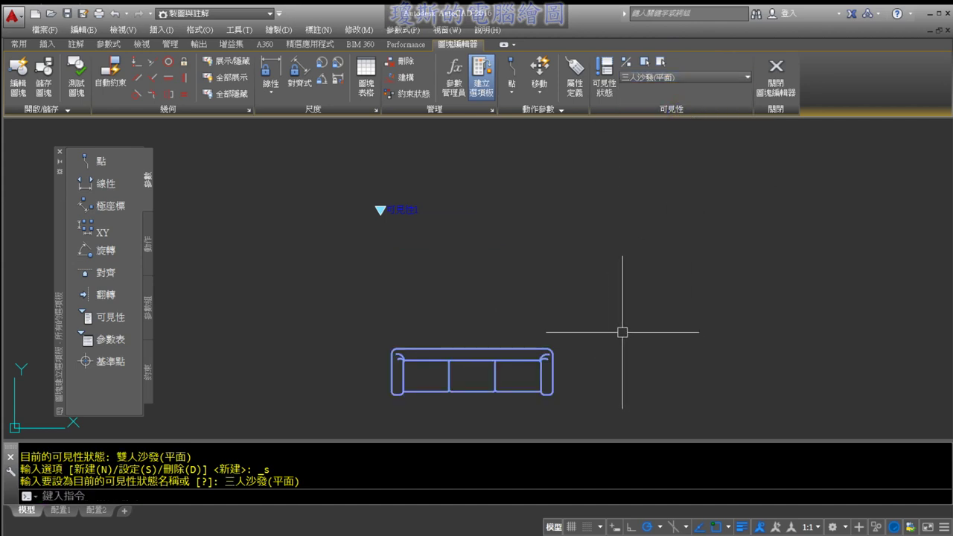
click(687, 78)
click(680, 93)
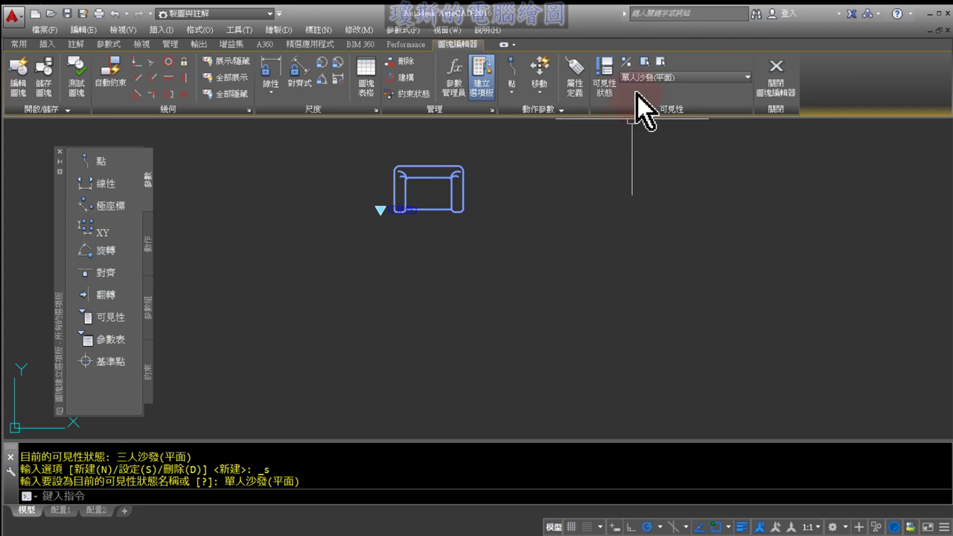
drag(639, 98, 631, 108)
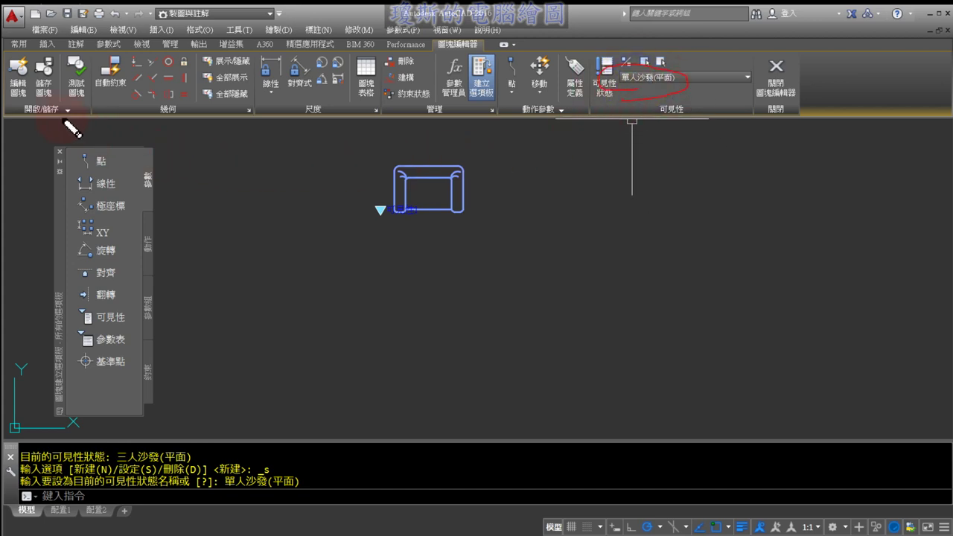
drag(42, 118, 30, 81)
drag(43, 44, 59, 104)
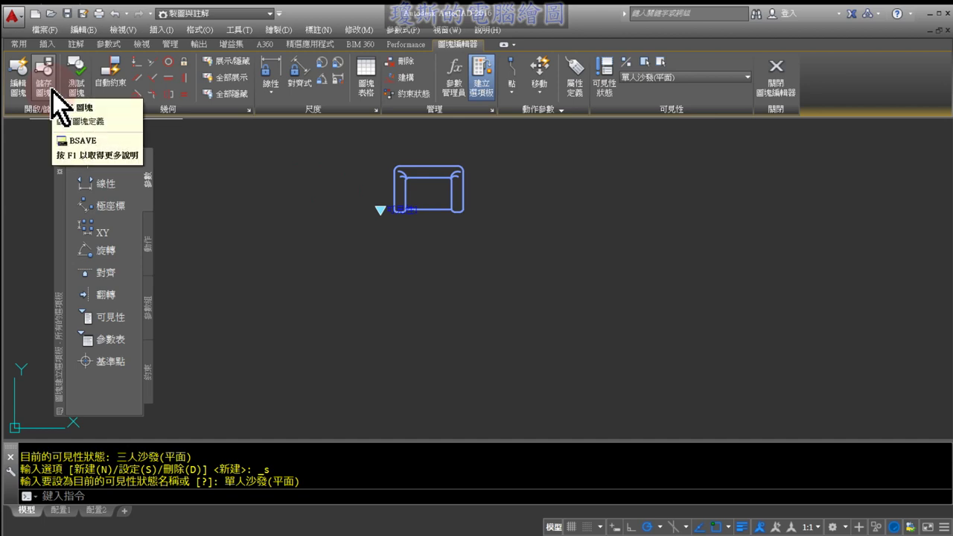
Step: Save the sofa block with 儲存變更 and close the Block Editor
click(52, 91)
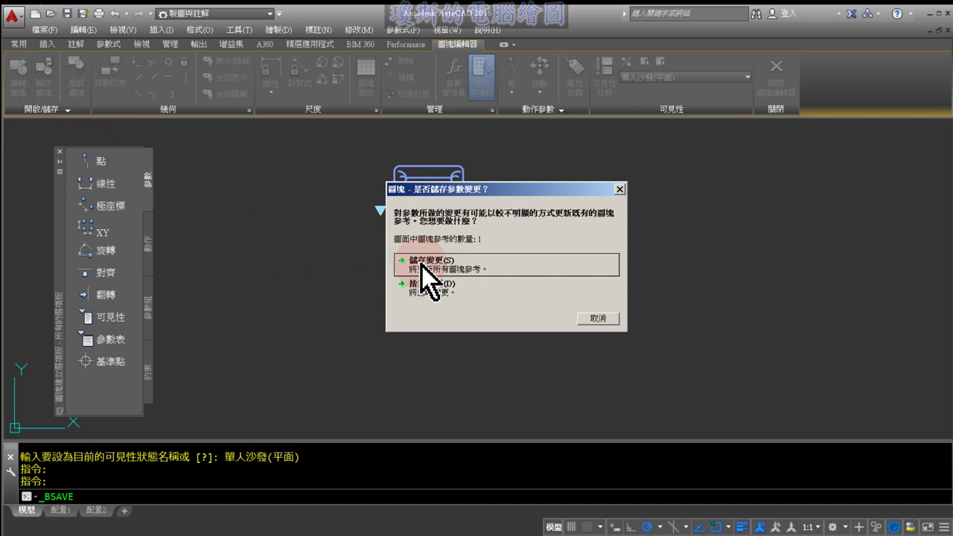
drag(432, 266, 497, 192)
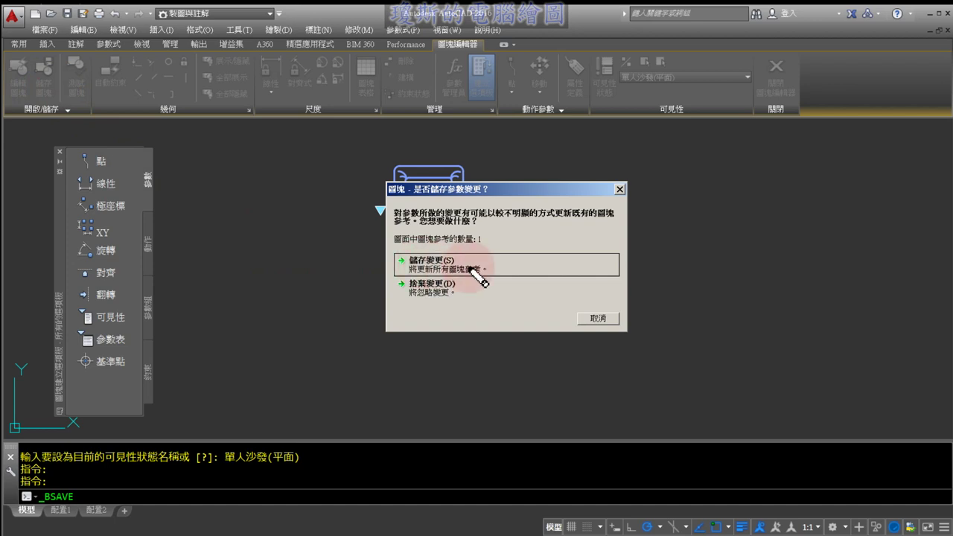
key(Escape)
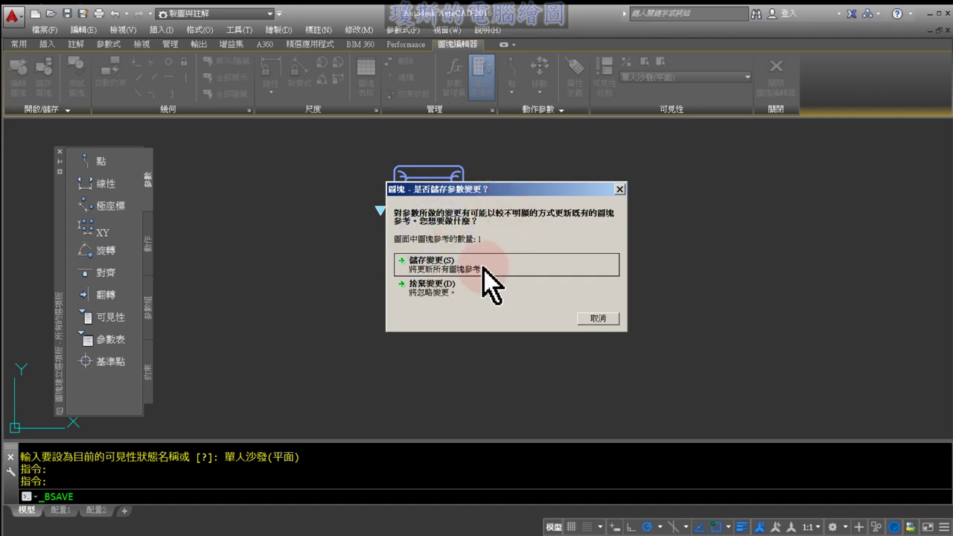
click(453, 265)
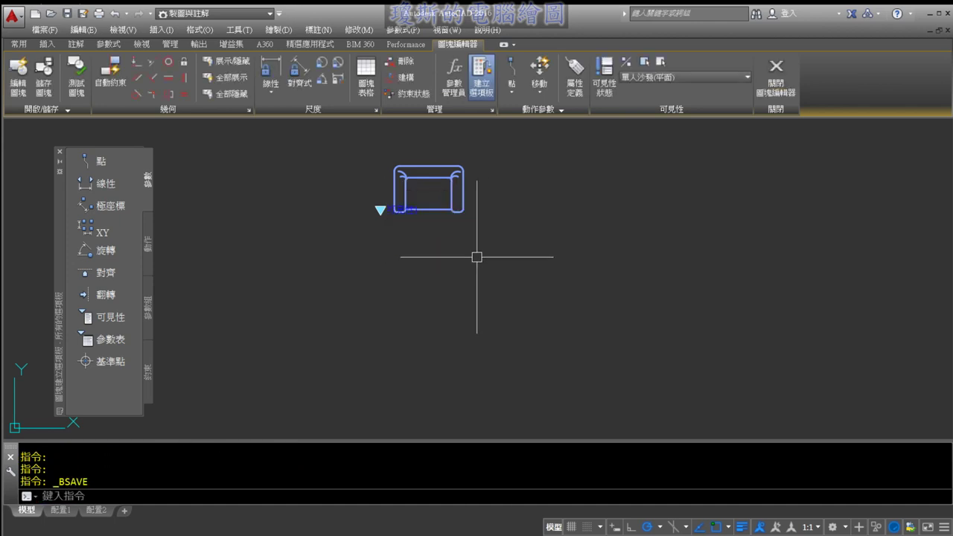
click(770, 96)
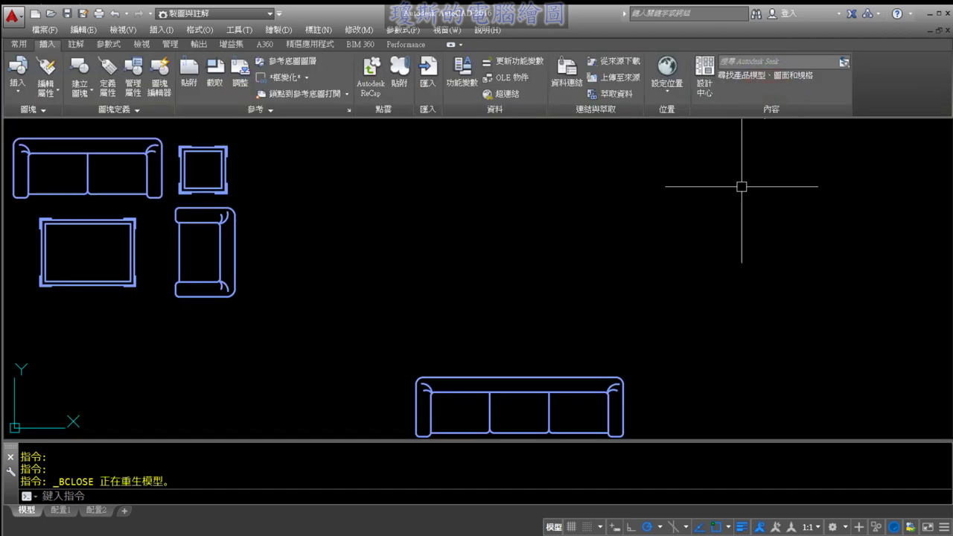
Step: Select the inserted sofa block and switch it to the single-sofa state
scroll(680, 262, down, 2)
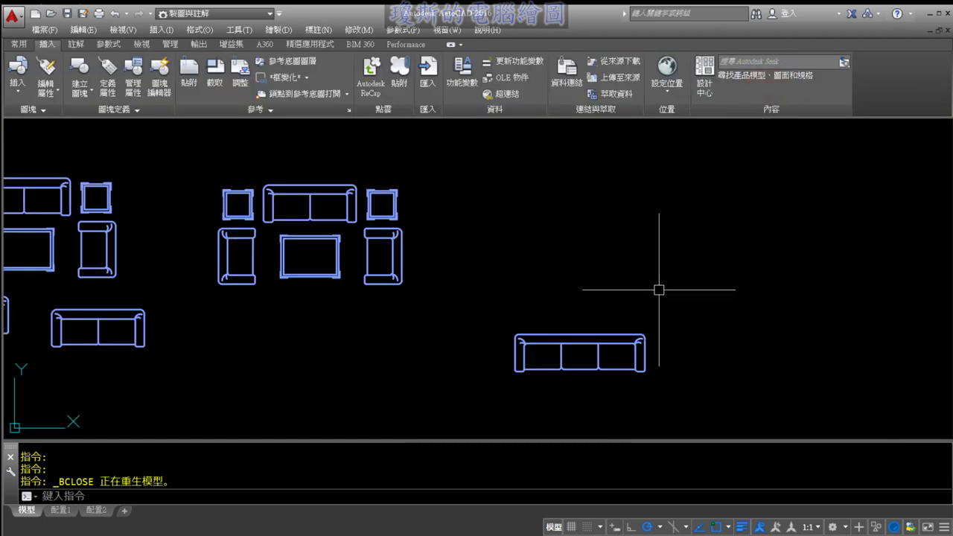
click(634, 338)
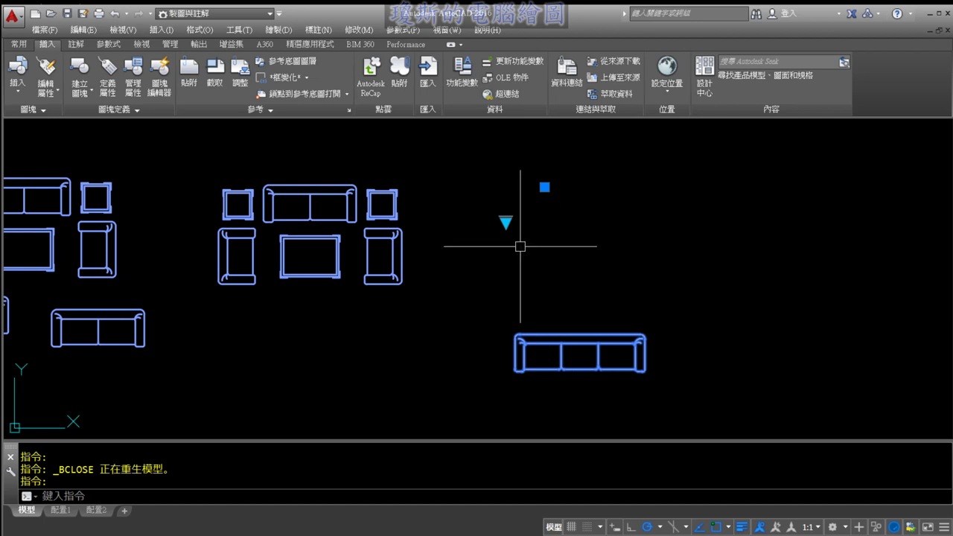
click(616, 328)
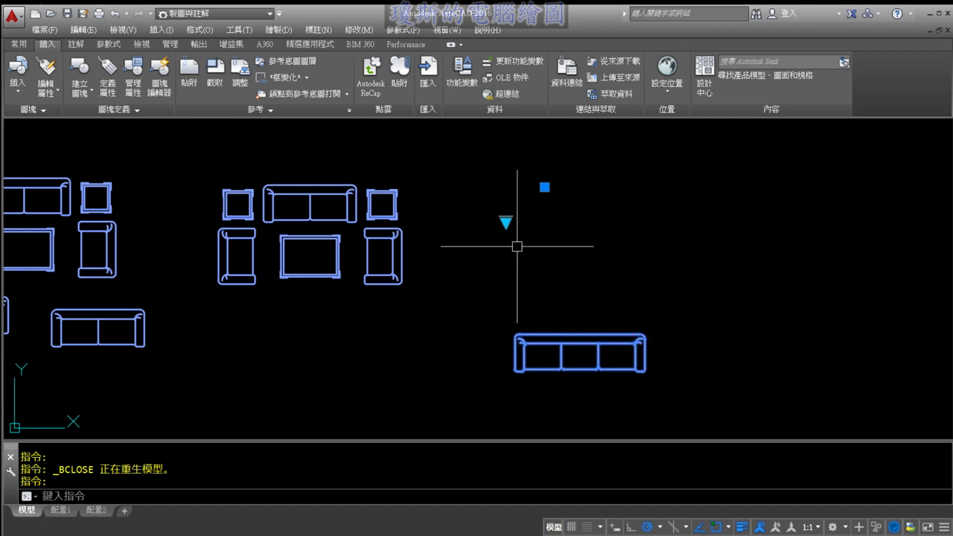
click(505, 222)
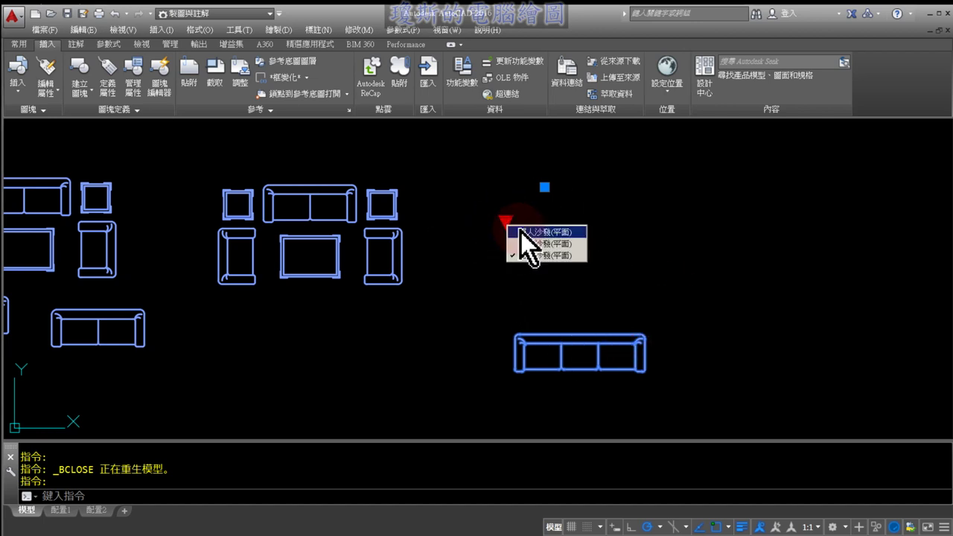
click(520, 232)
scroll(568, 208, up, 2)
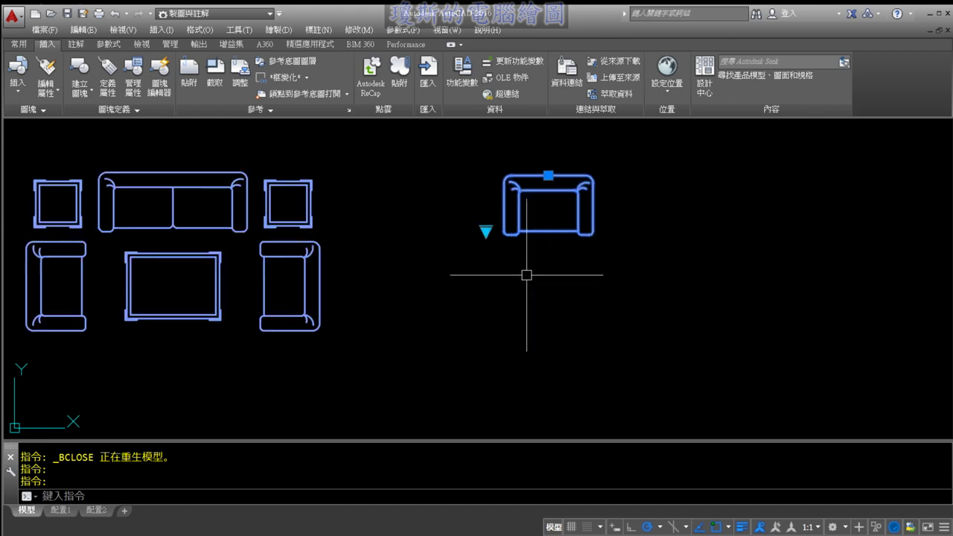
Step: Switch the block through the double and three-seat plans, then back to single
click(485, 232)
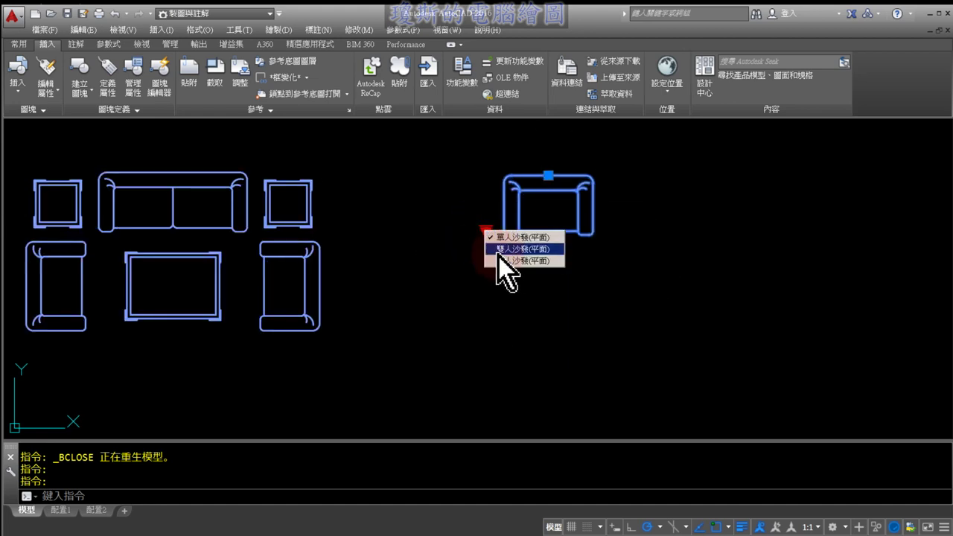
click(498, 250)
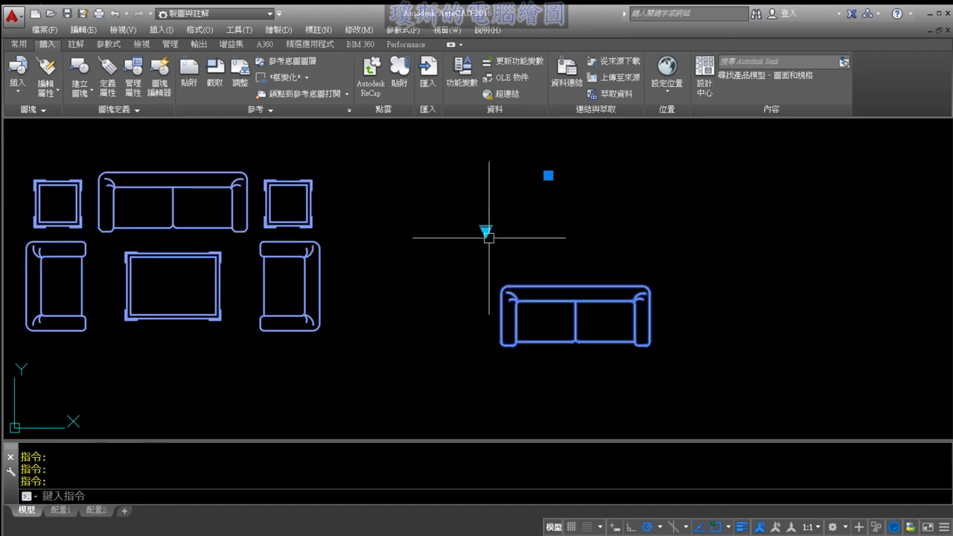
click(485, 232)
click(497, 262)
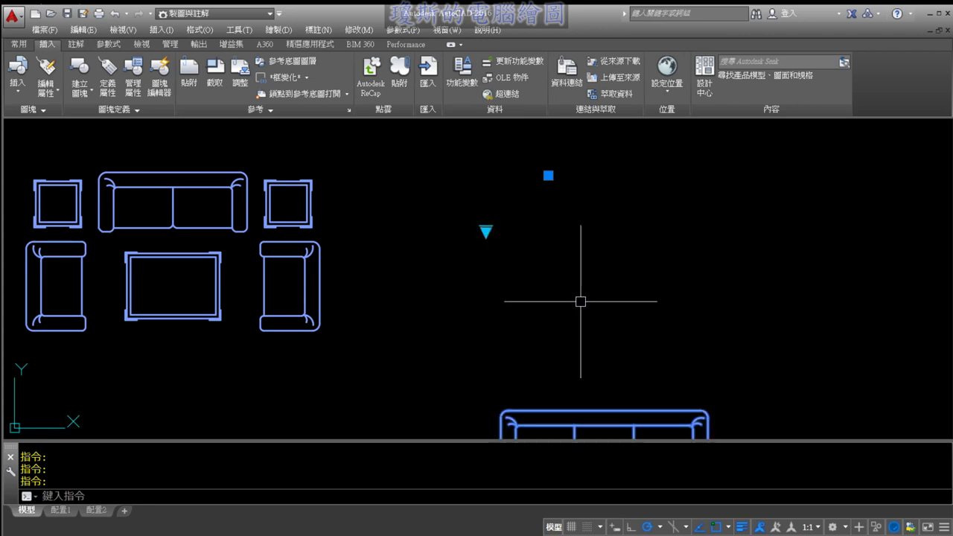
middle_drag(606, 329, 574, 271)
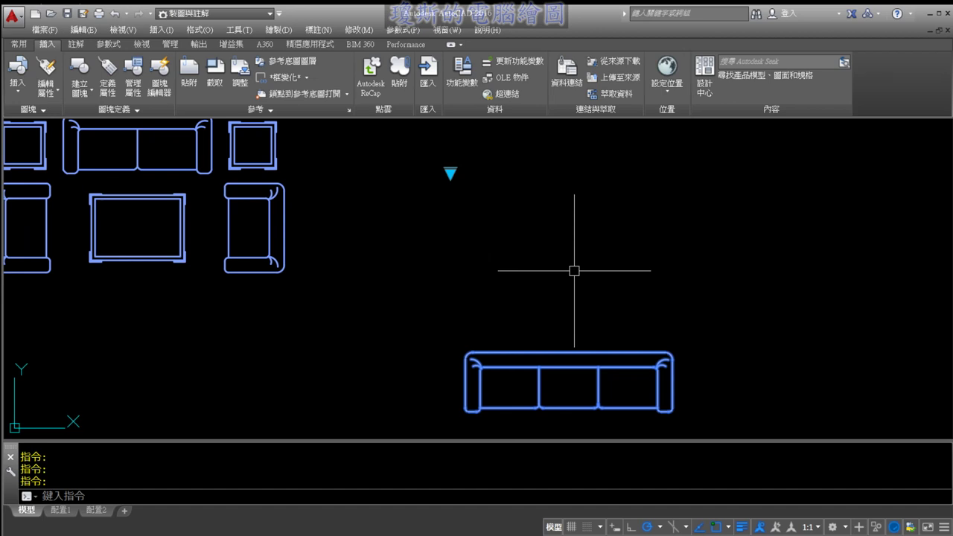
click(450, 173)
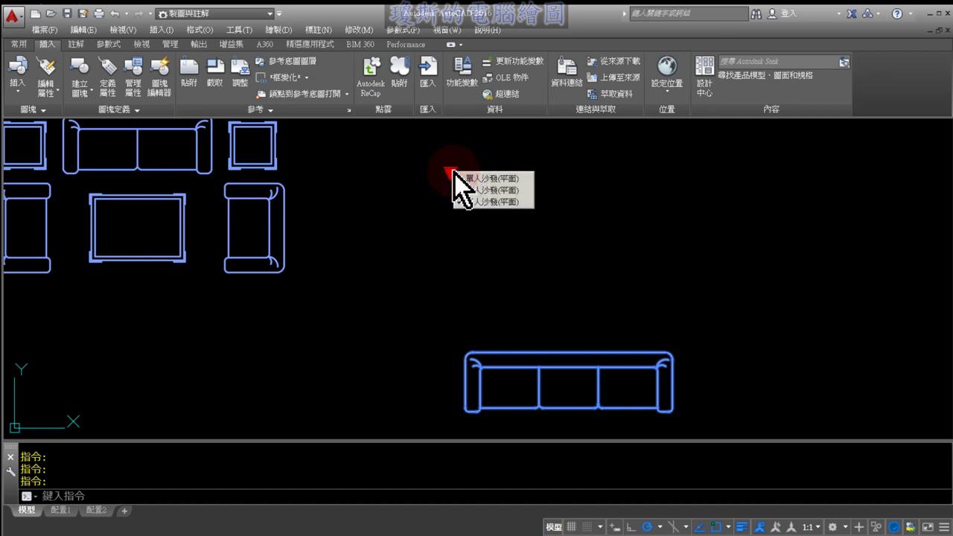
click(500, 179)
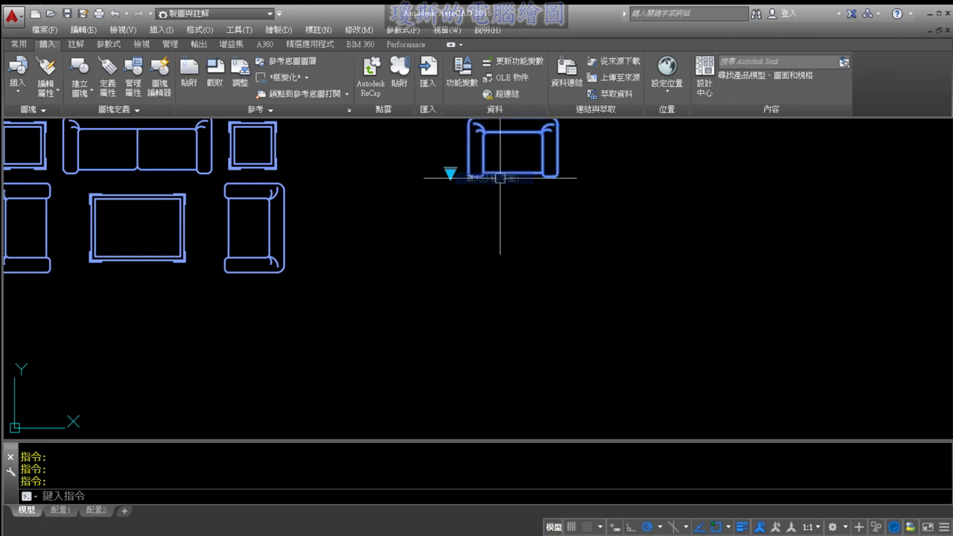
middle_drag(578, 186, 601, 281)
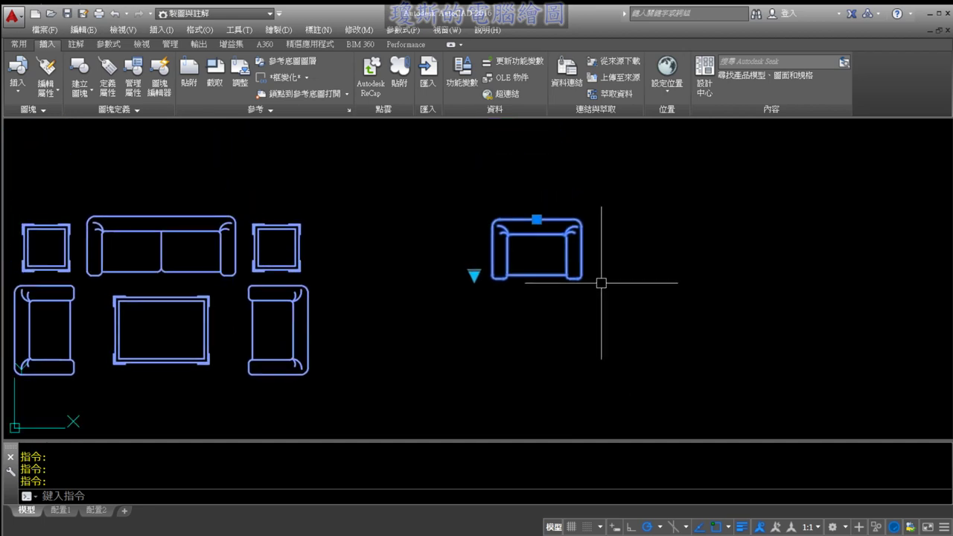
Step: Reopen the sofa block in the Block Editor with Visibility Mode on (BVMODE 1)
right_click(569, 236)
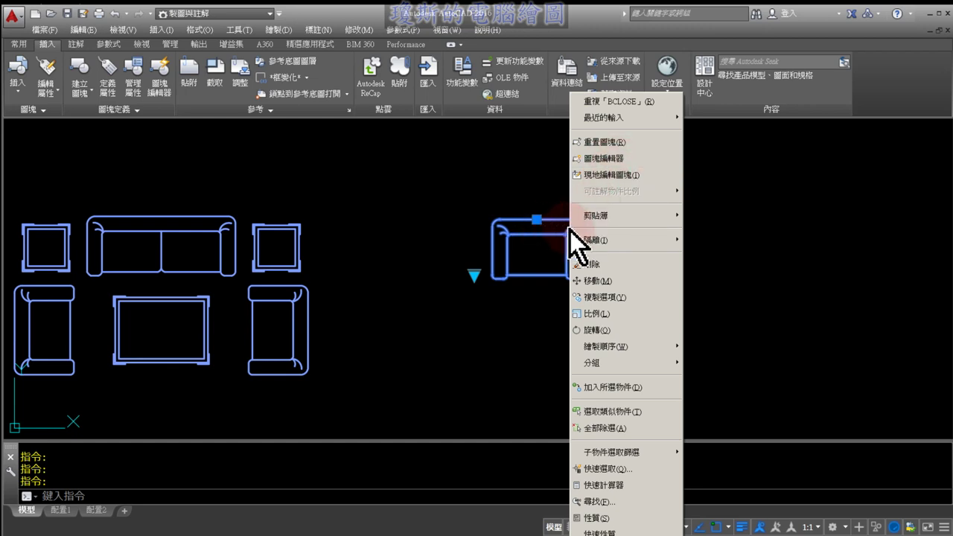
click(607, 159)
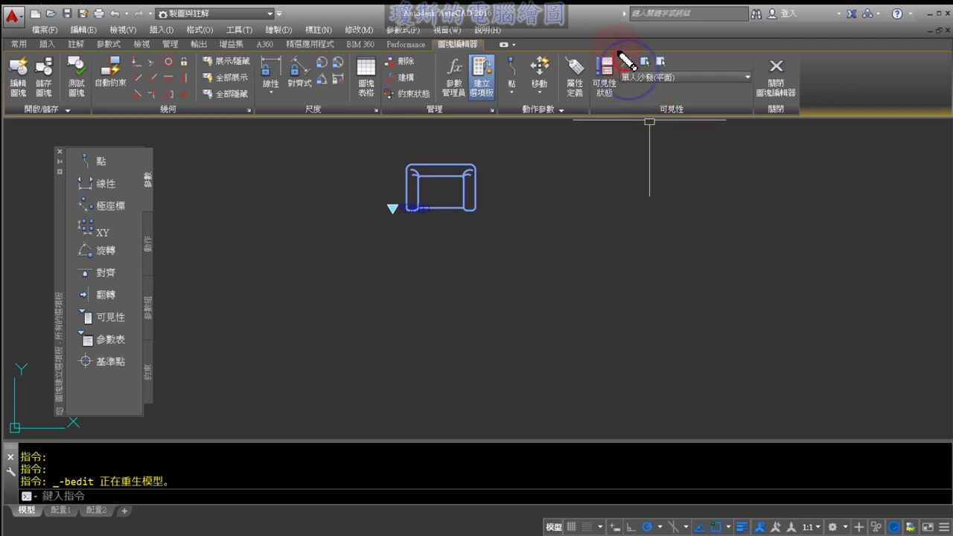
click(494, 258)
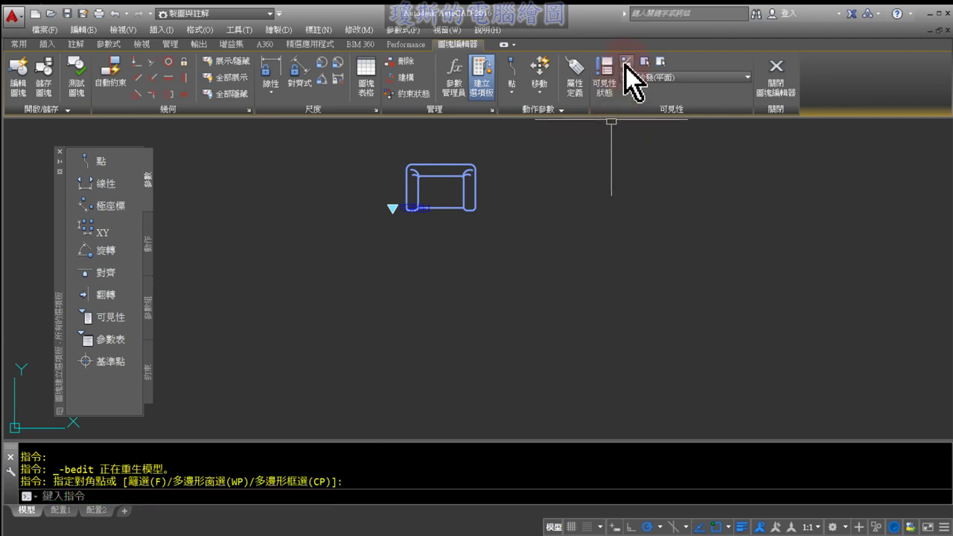
click(629, 65)
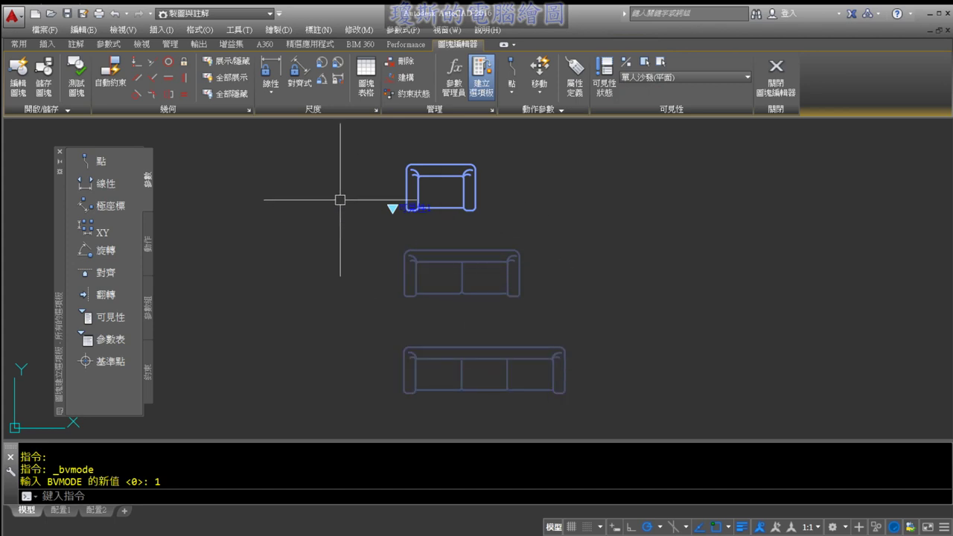
mouse_move(446, 37)
mouse_down()
mouse_move(459, 61)
mouse_move(391, 81)
mouse_up()
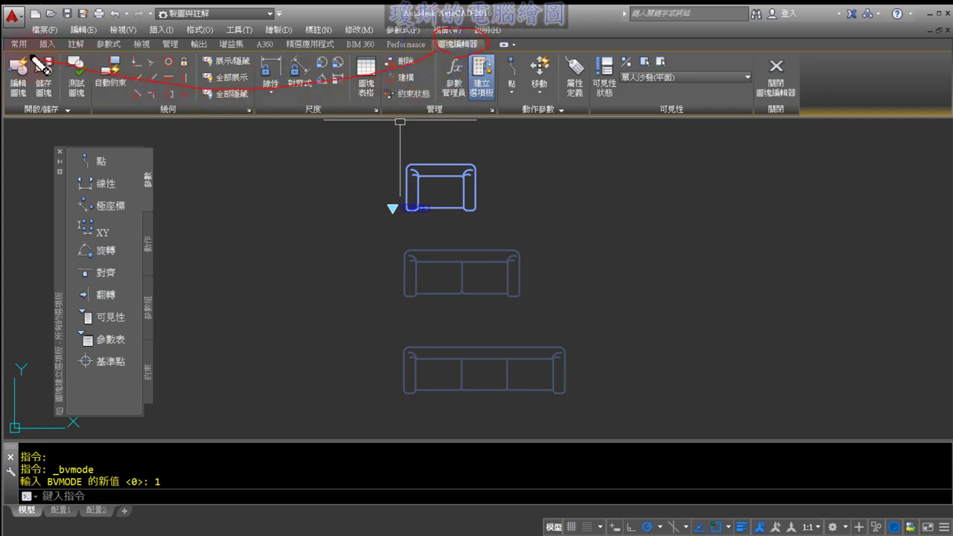
key(Escape)
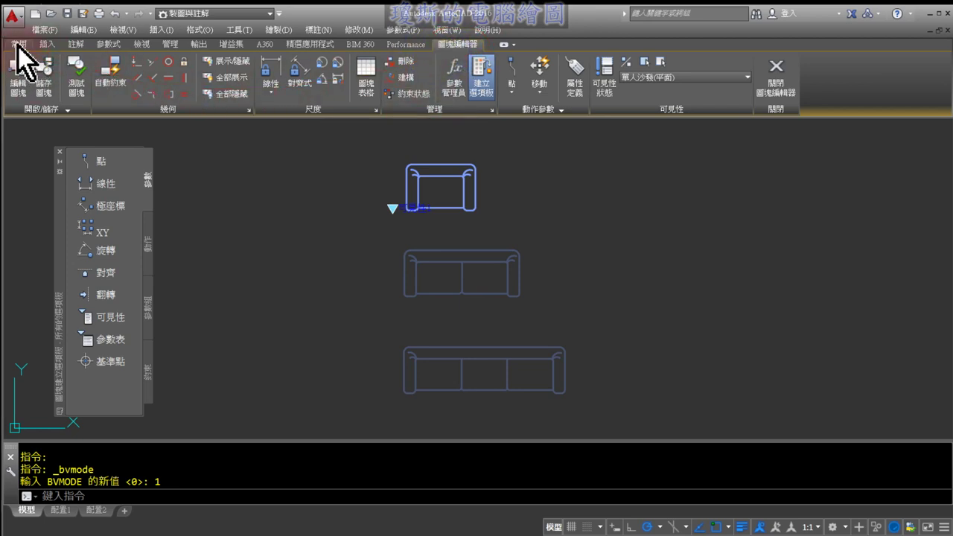
Step: Move the three-seat sofa from its armrest's bottom midpoint to a new position
click(18, 44)
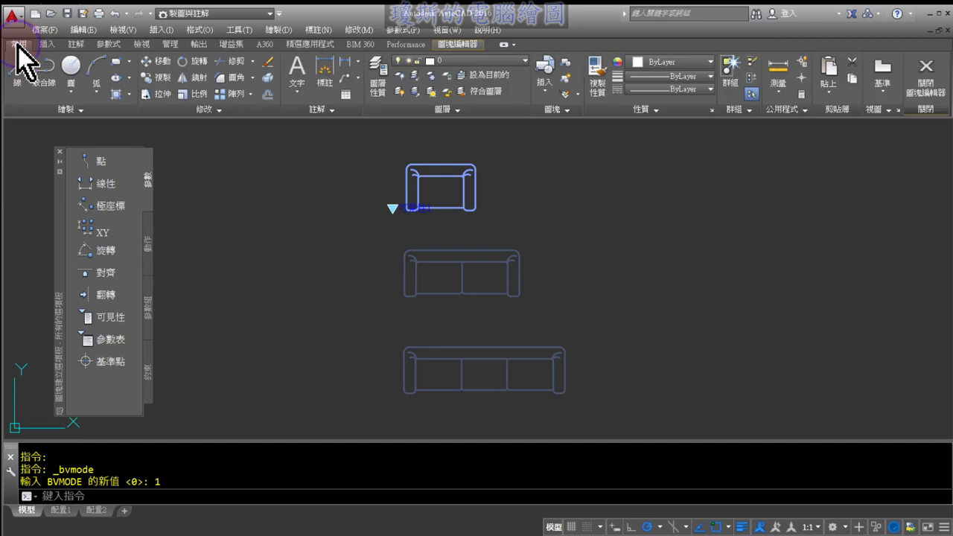
click(154, 66)
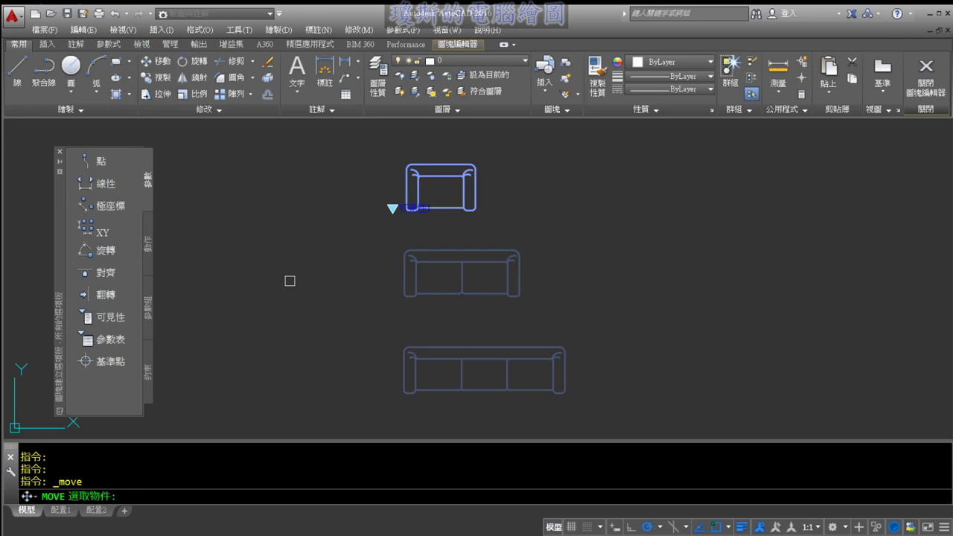
scroll(424, 418, up, 2)
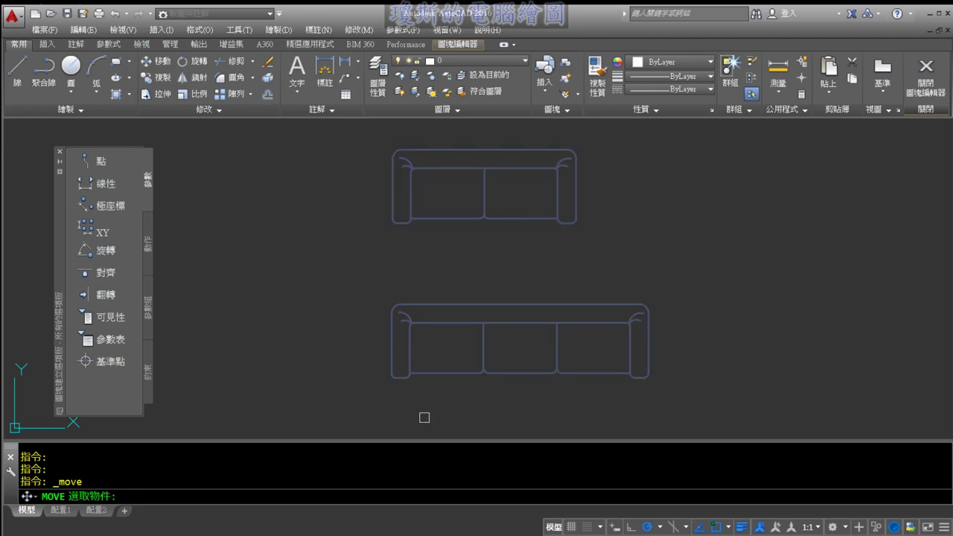
click(441, 375)
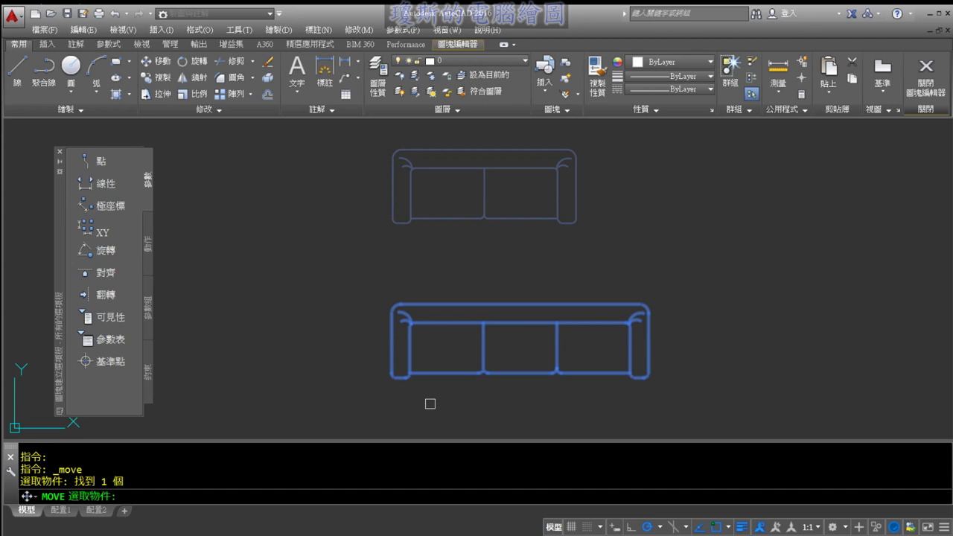
key(Return)
scroll(362, 357, up, 1)
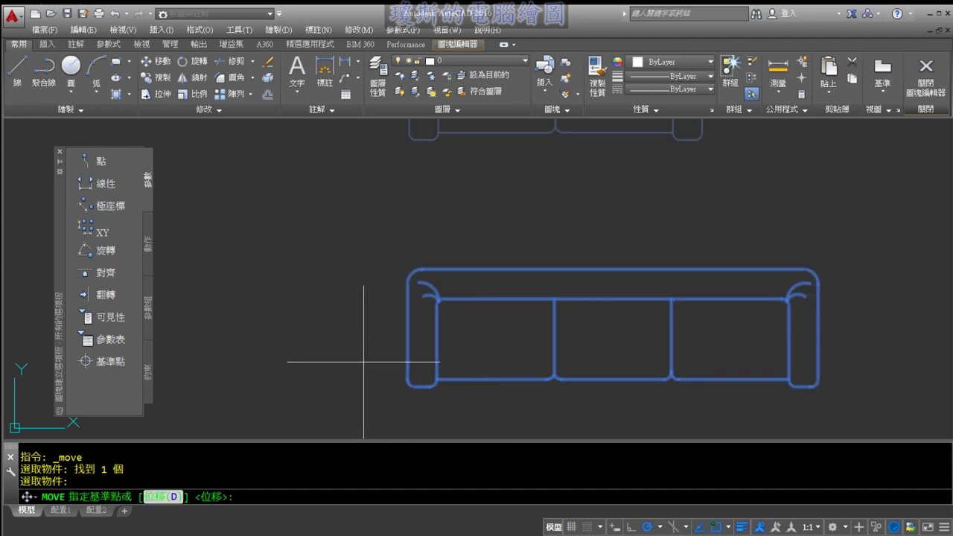
scroll(364, 360, up, 2)
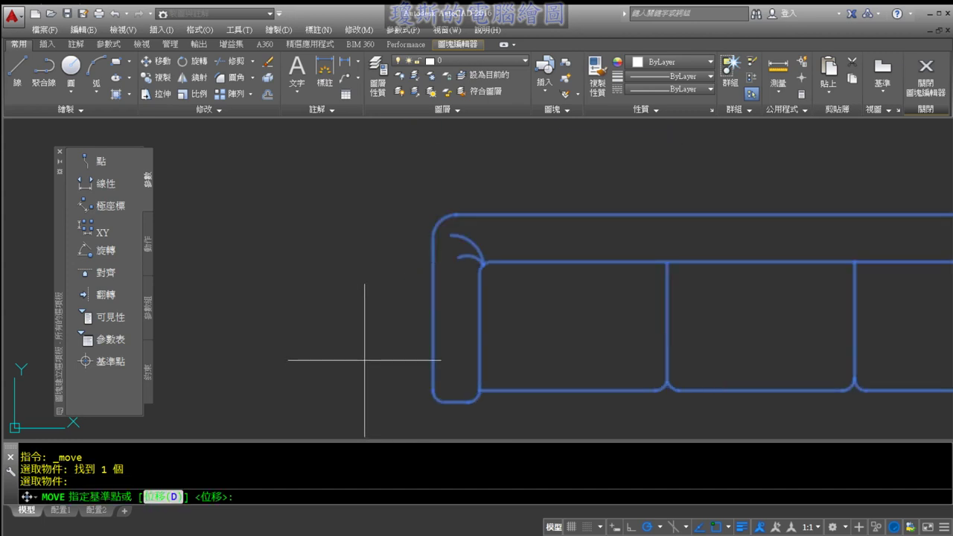
scroll(391, 395, up, 2)
scroll(432, 395, up, 2)
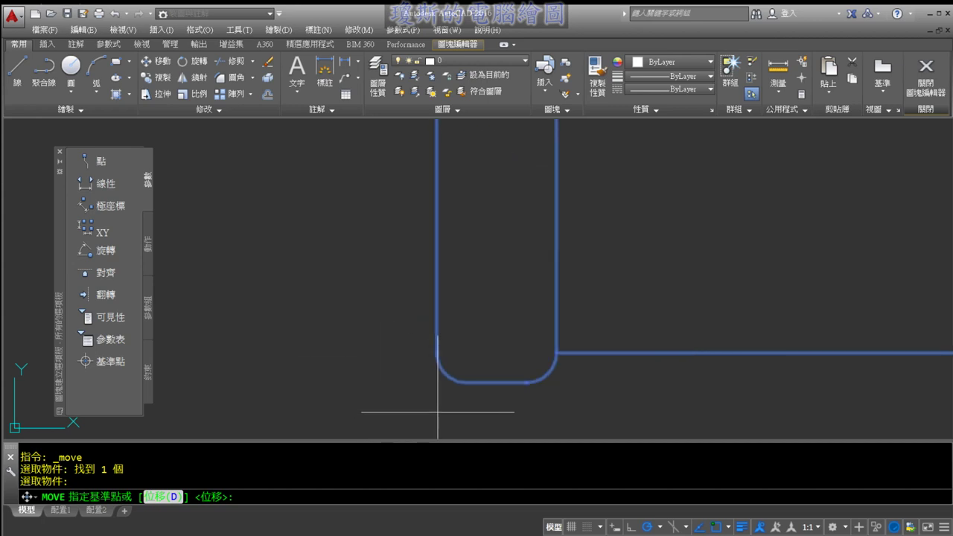
click(496, 383)
scroll(500, 382, down, 4)
scroll(549, 219, up, 3)
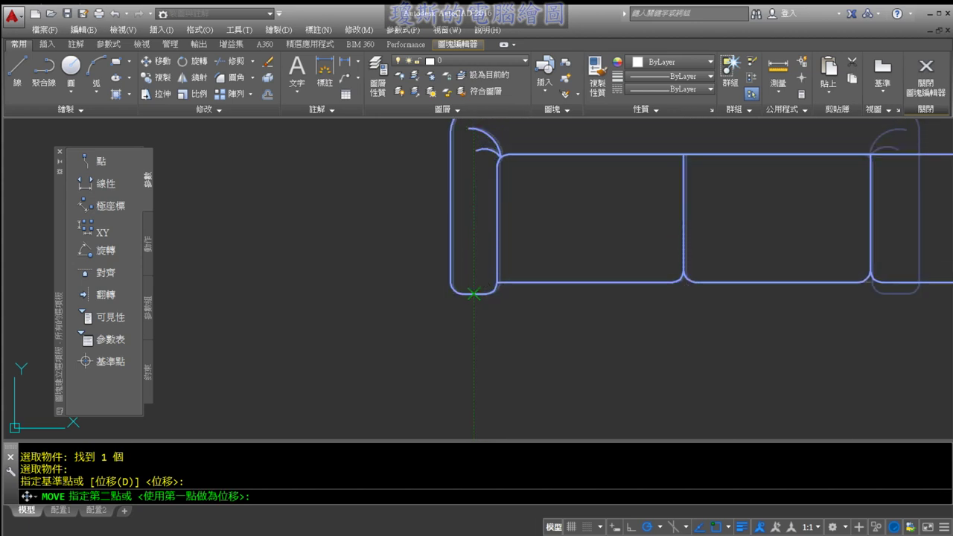
click(481, 315)
scroll(481, 315, down, 3)
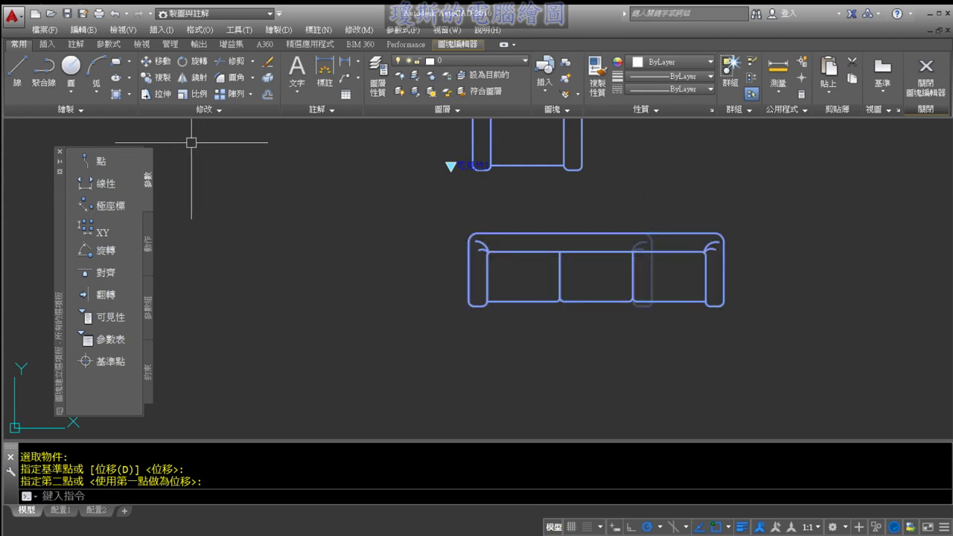
Step: Start moving the overlapping sofa drawings, then cancel that move
click(144, 64)
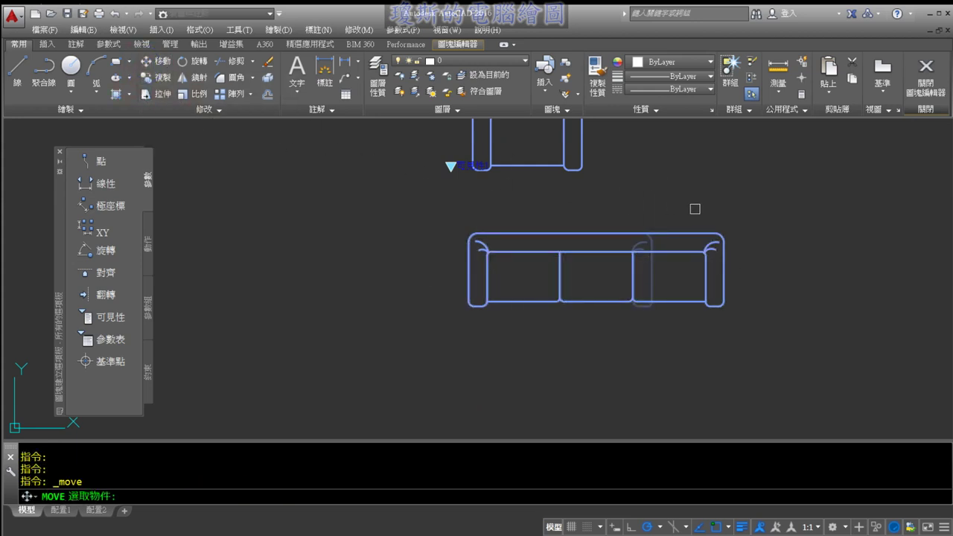
click(434, 338)
key(Return)
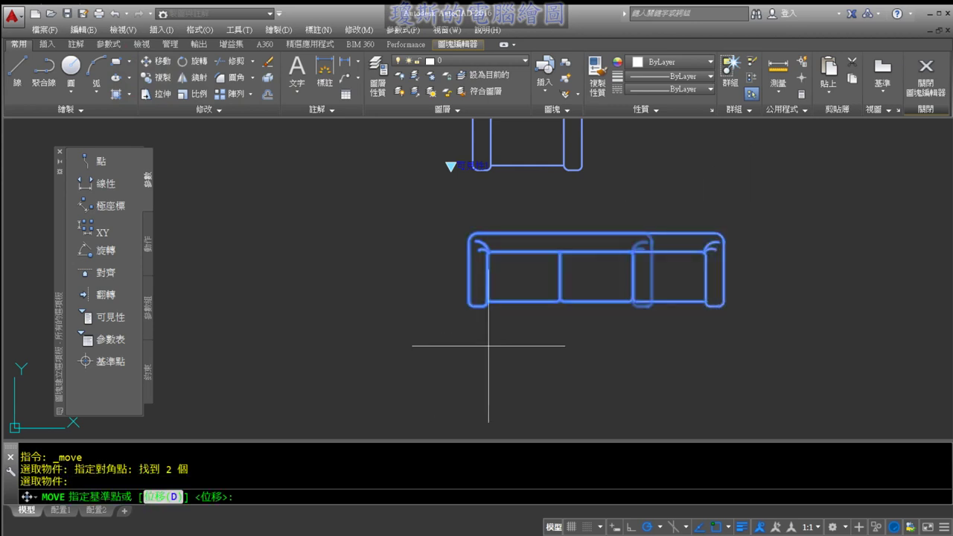
scroll(477, 332, up, 2)
scroll(462, 326, up, 3)
scroll(455, 358, up, 2)
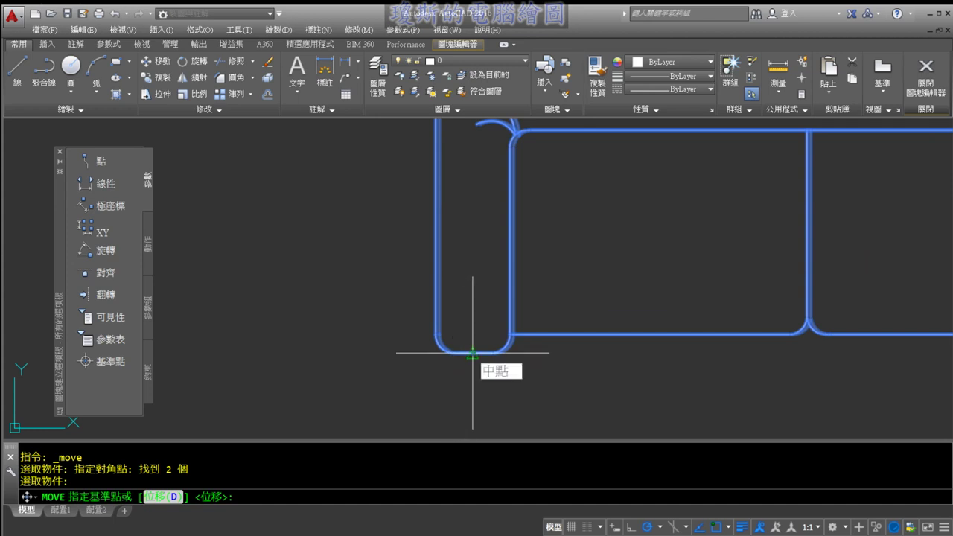
key(Escape)
key(Escape)
scroll(521, 331, up, 3)
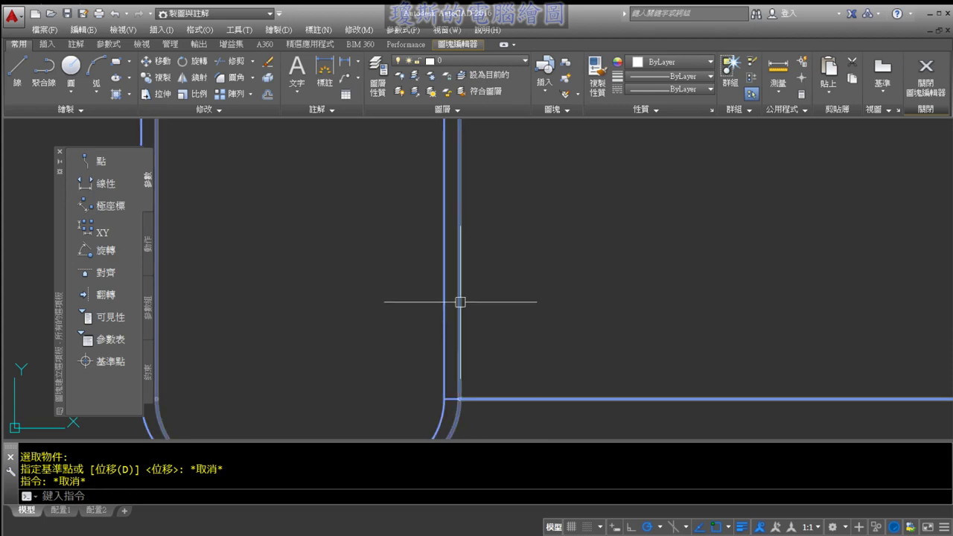
scroll(460, 302, down, 4)
scroll(457, 308, down, 2)
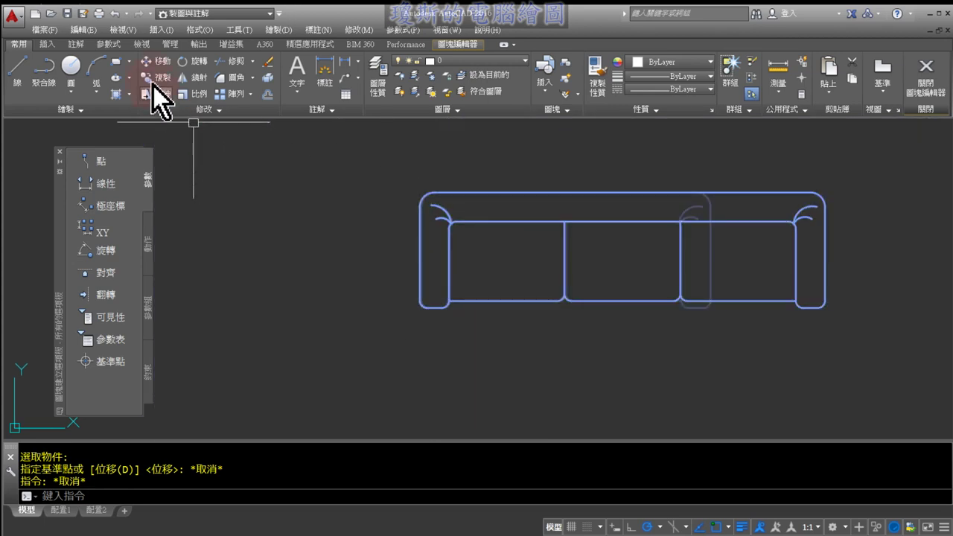
Step: Shift the three-seat sofa lower and to the right
click(147, 61)
scroll(462, 315, up, 2)
click(481, 288)
key(Return)
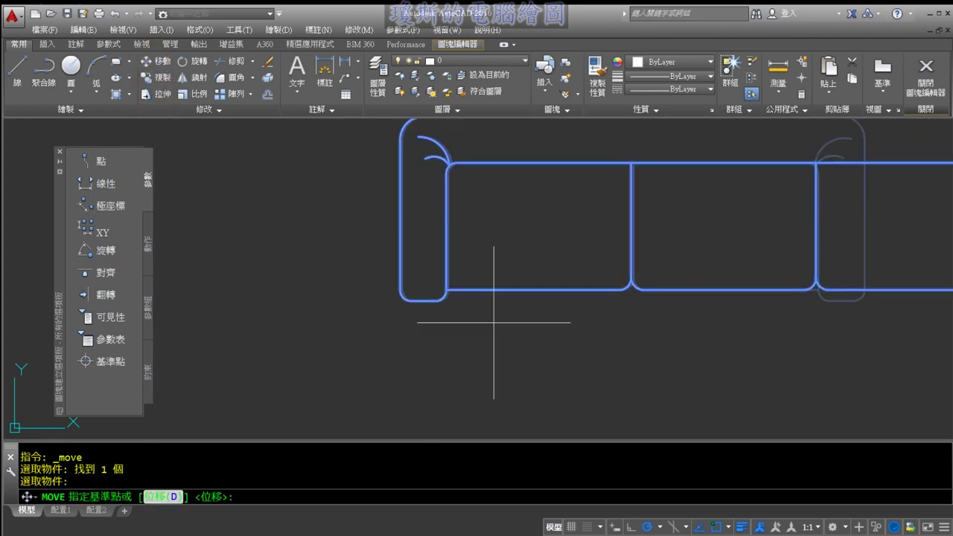
click(494, 322)
scroll(492, 350, down, 2)
click(445, 368)
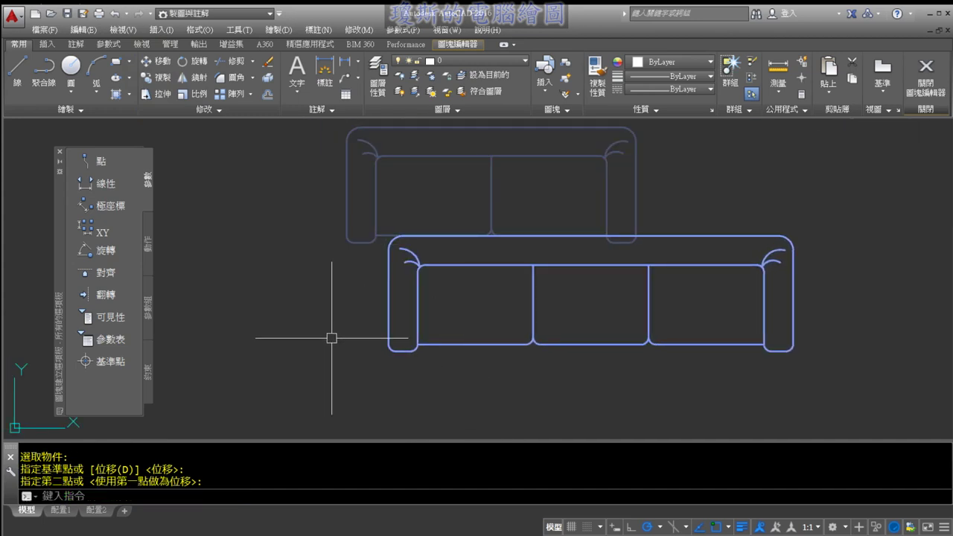
key(Escape)
key(Escape)
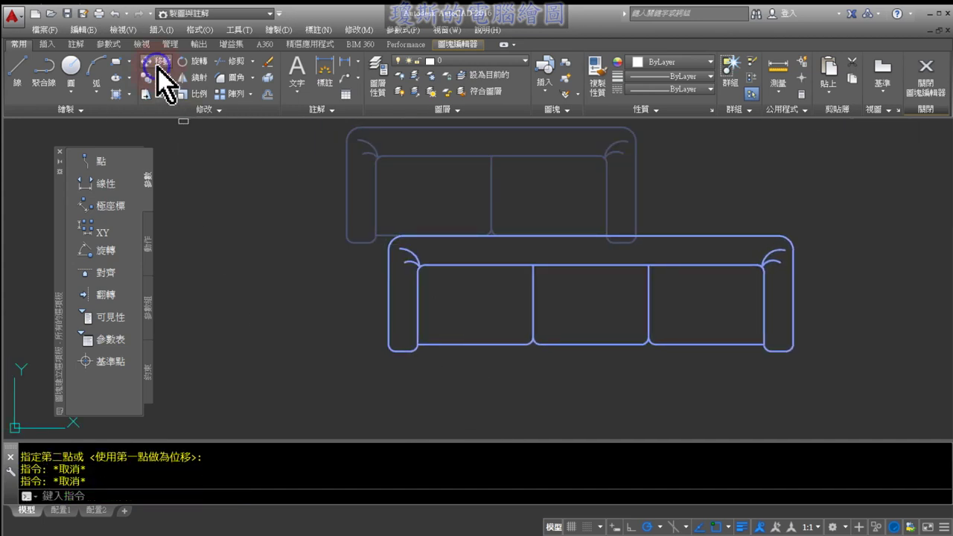
Step: Reposition the three-seat sofa using its armrest's bottom midpoint as base point
click(158, 69)
click(457, 344)
key(Return)
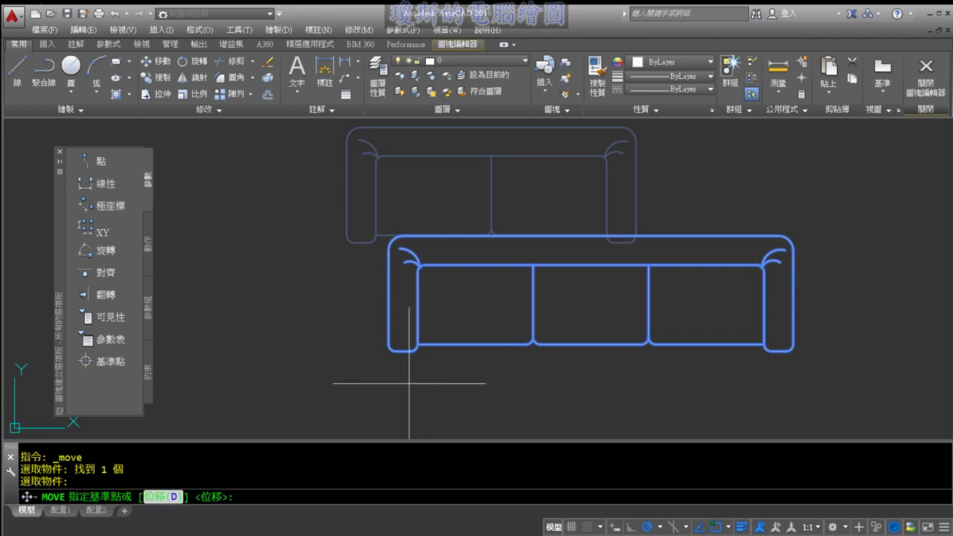
scroll(409, 384, up, 4)
scroll(395, 357, up, 1)
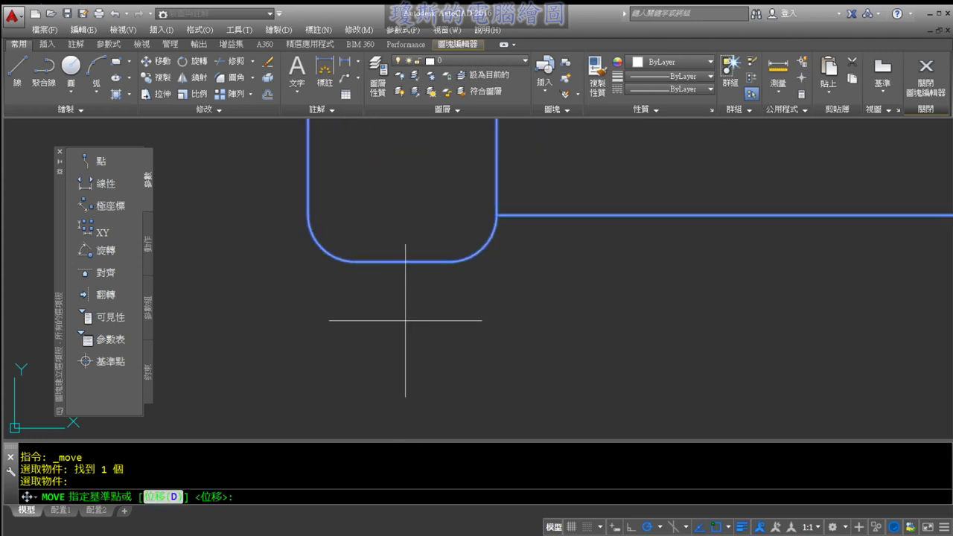
click(403, 262)
scroll(402, 262, down, 2)
scroll(416, 237, up, 3)
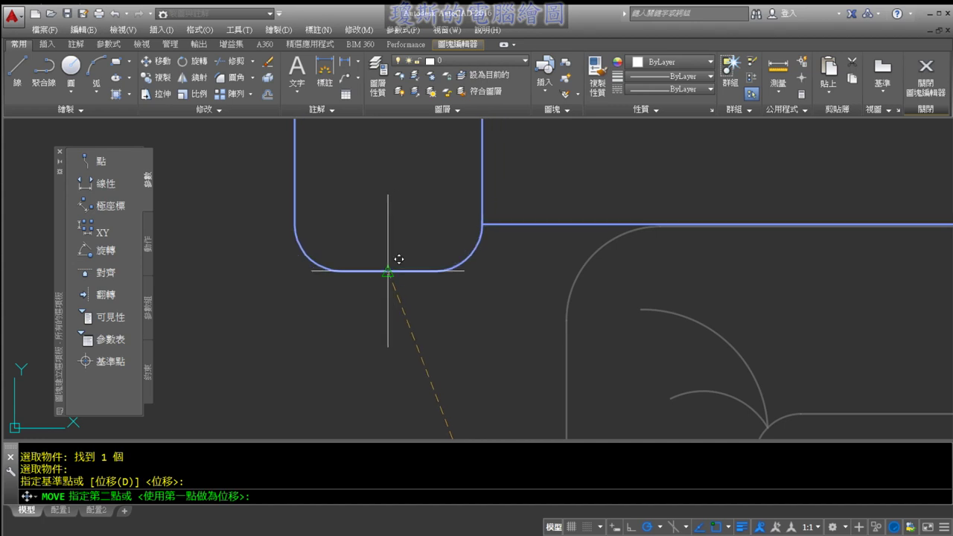
click(388, 270)
scroll(394, 298, down, 2)
scroll(417, 377, down, 2)
scroll(425, 384, down, 1)
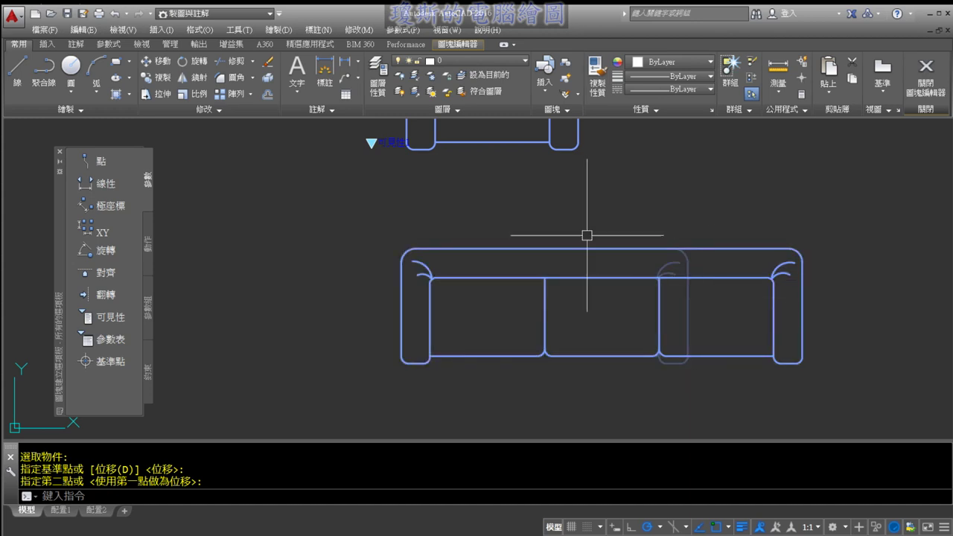
Step: Window-select the end seat section and snap its lower-left fillet to the adjoining fillet's midpoint
click(162, 63)
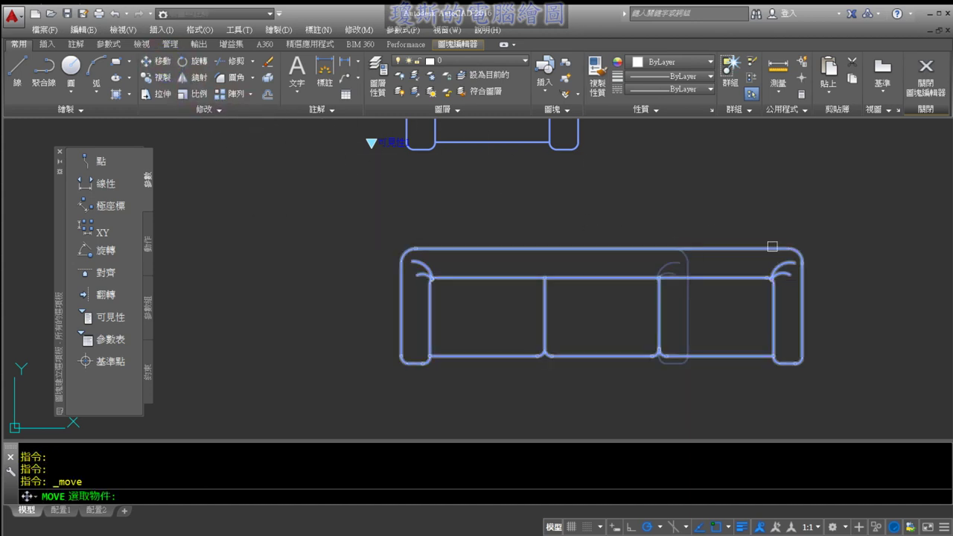
click(879, 223)
click(356, 402)
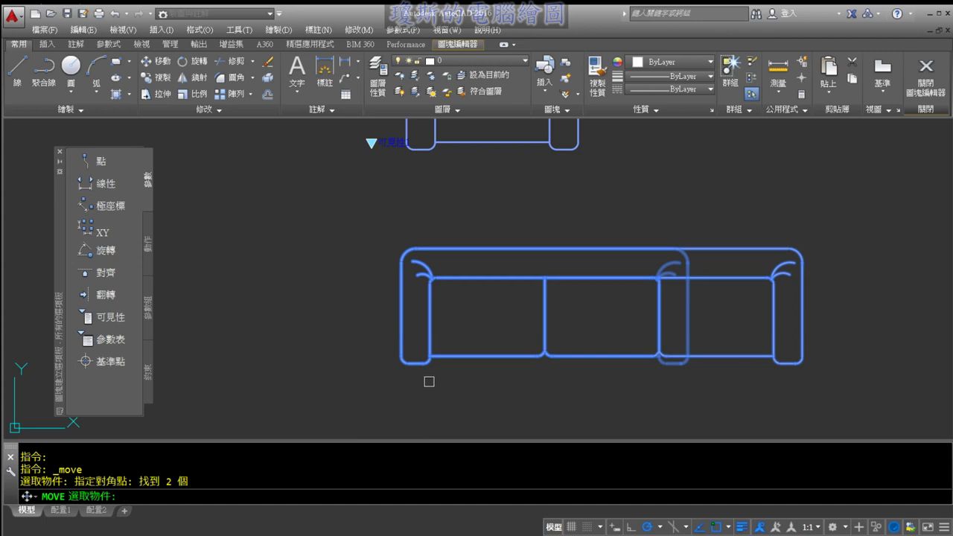
scroll(429, 382, up, 4)
key(Return)
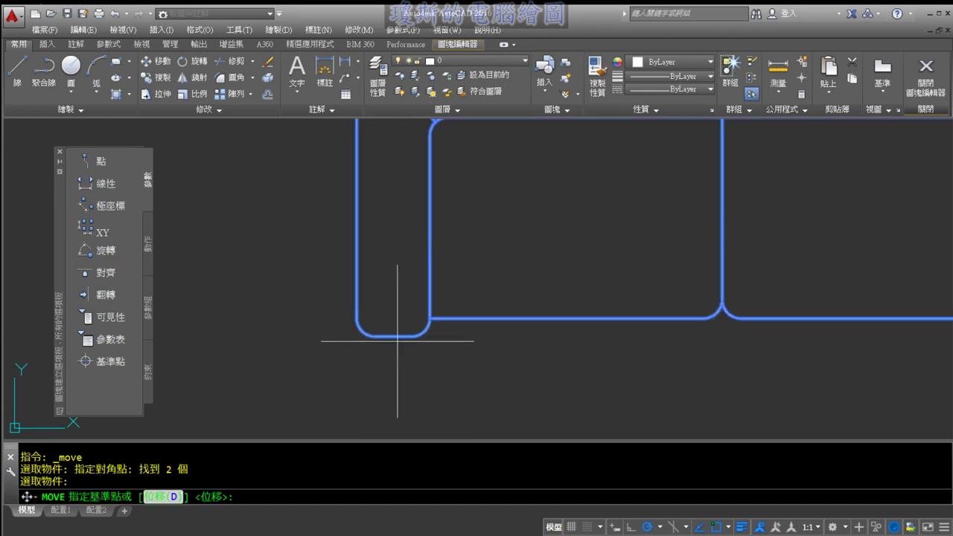
click(394, 336)
scroll(394, 330, down, 5)
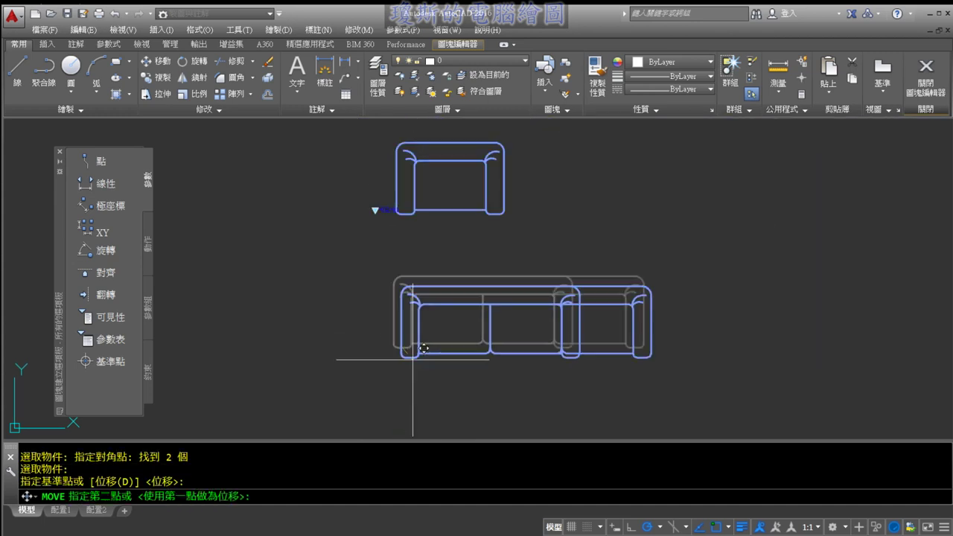
scroll(375, 212, up, 1)
scroll(372, 216, up, 1)
scroll(402, 193, up, 4)
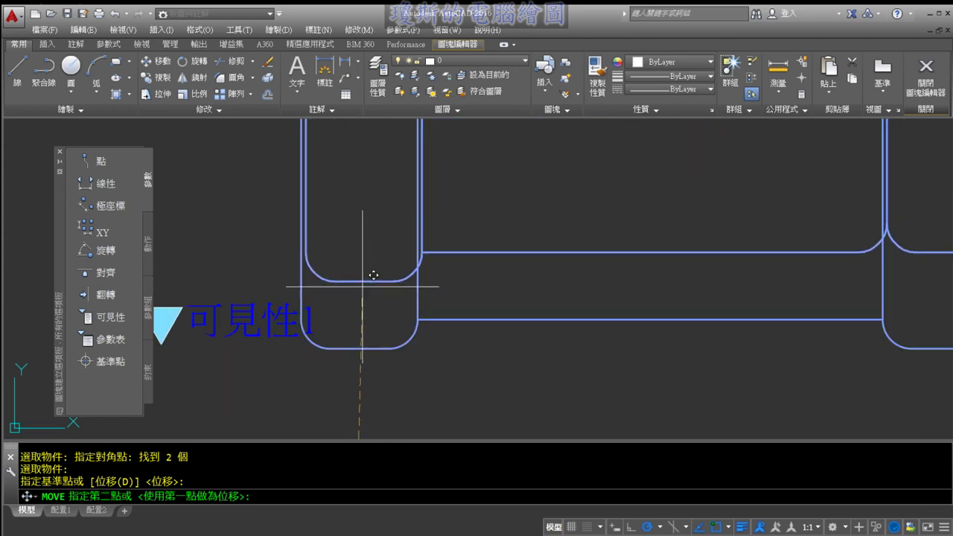
click(360, 348)
scroll(417, 358, down, 4)
scroll(522, 298, down, 1)
scroll(543, 272, down, 1)
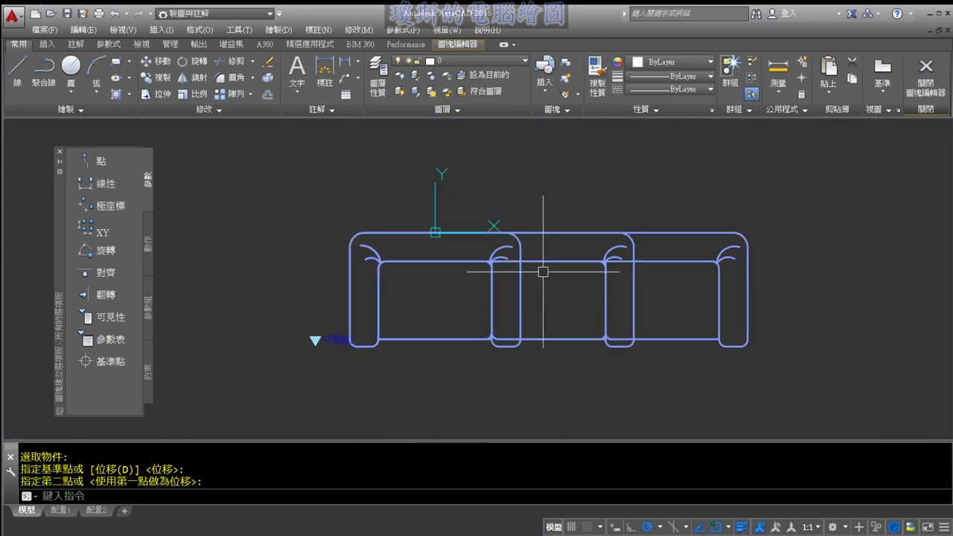
Step: Hide geometry outside the current visibility state and center the sofa in view
click(462, 44)
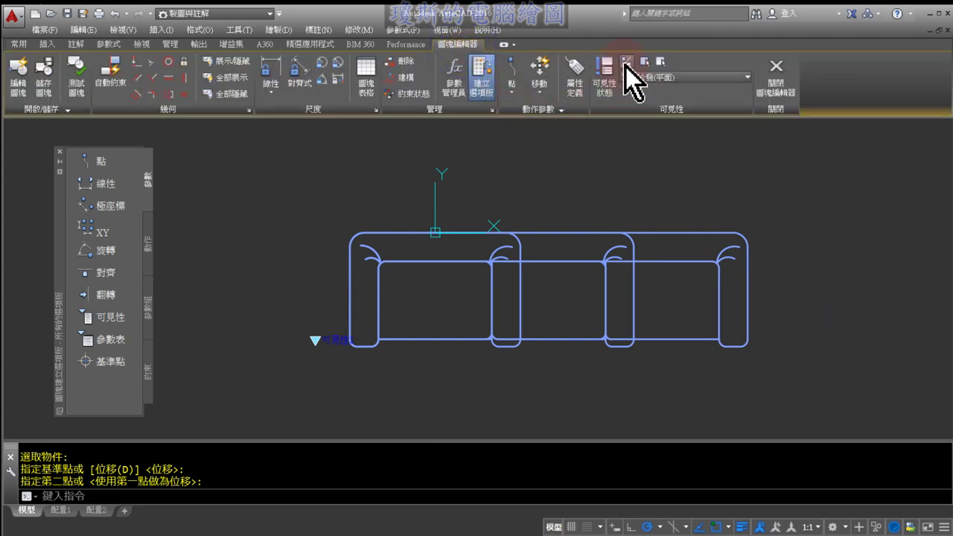
click(625, 66)
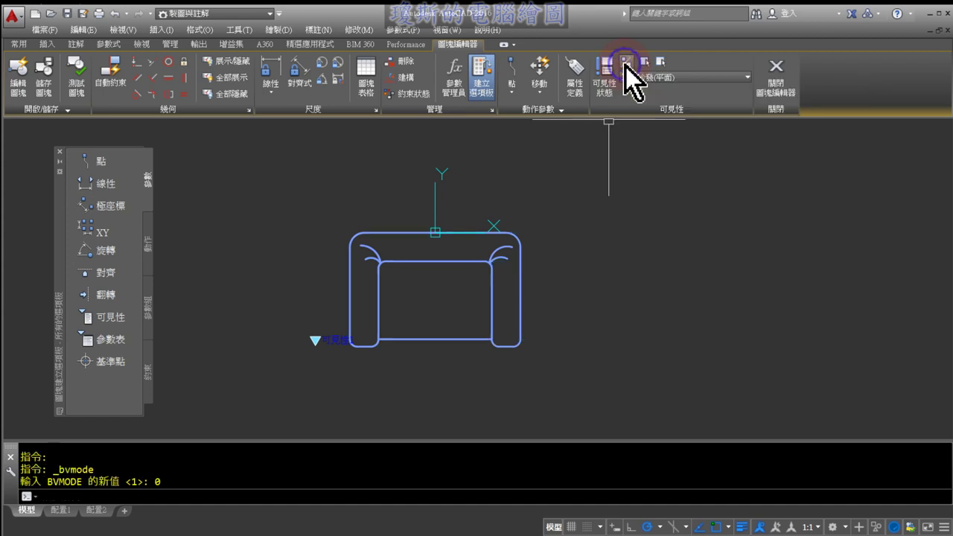
scroll(542, 202, up, 2)
middle_drag(549, 185, 653, 170)
Step: Cycle through the 雙人沙發(平面), 三人沙發(平面) and 單人沙發(平面) visibility states, ending on single
click(689, 86)
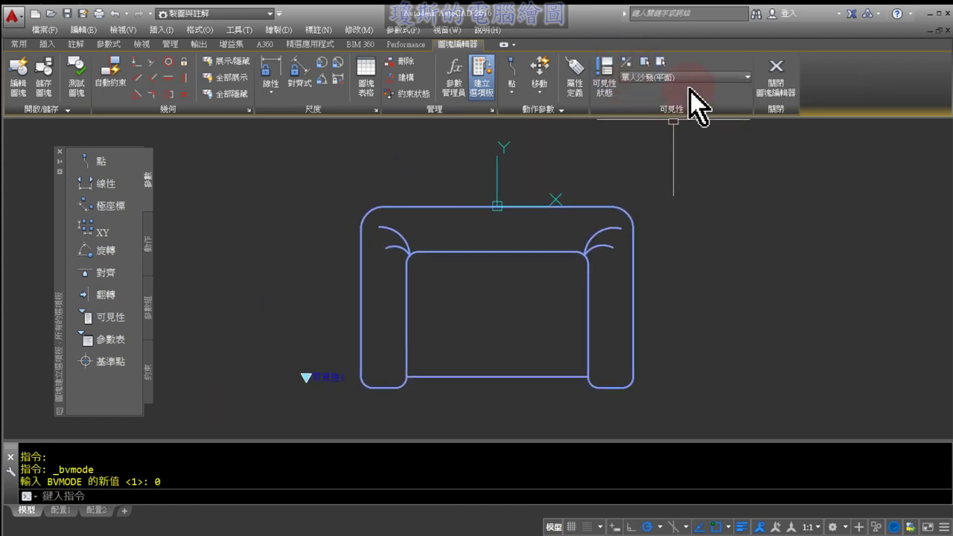
click(689, 109)
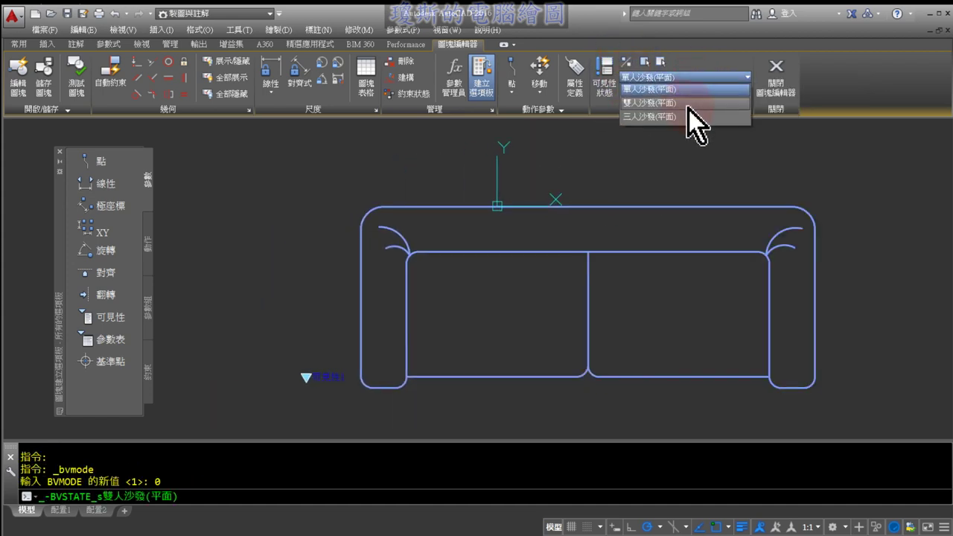
click(693, 82)
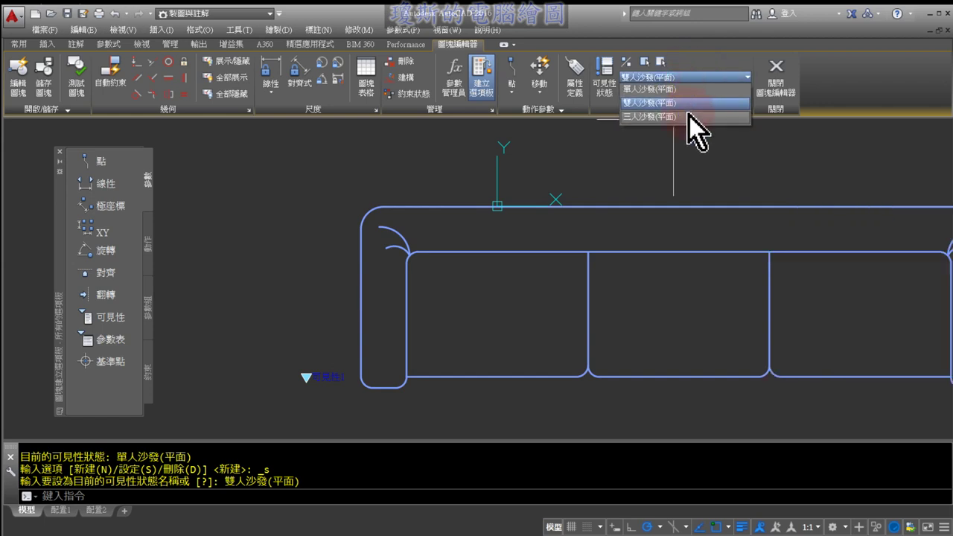
click(689, 115)
scroll(680, 174, down, 3)
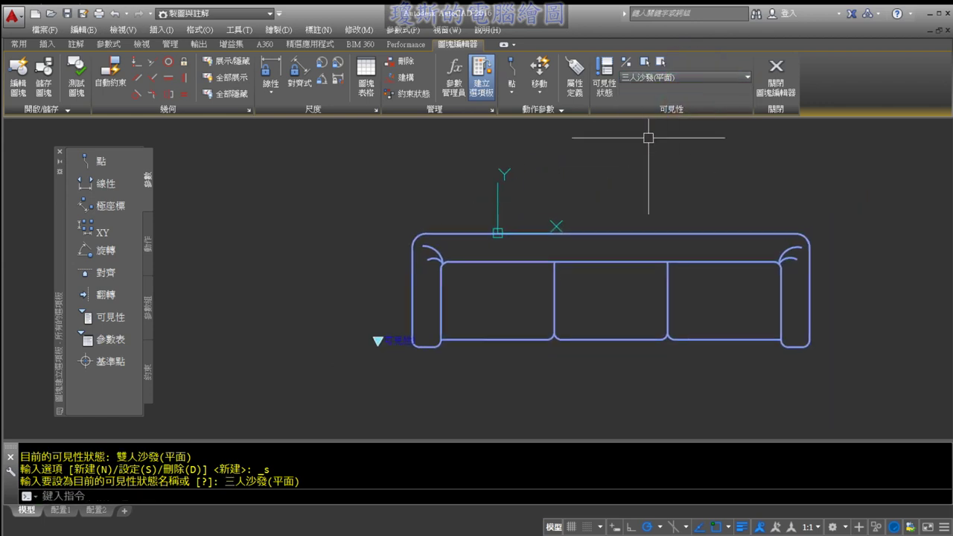
click(677, 77)
click(673, 90)
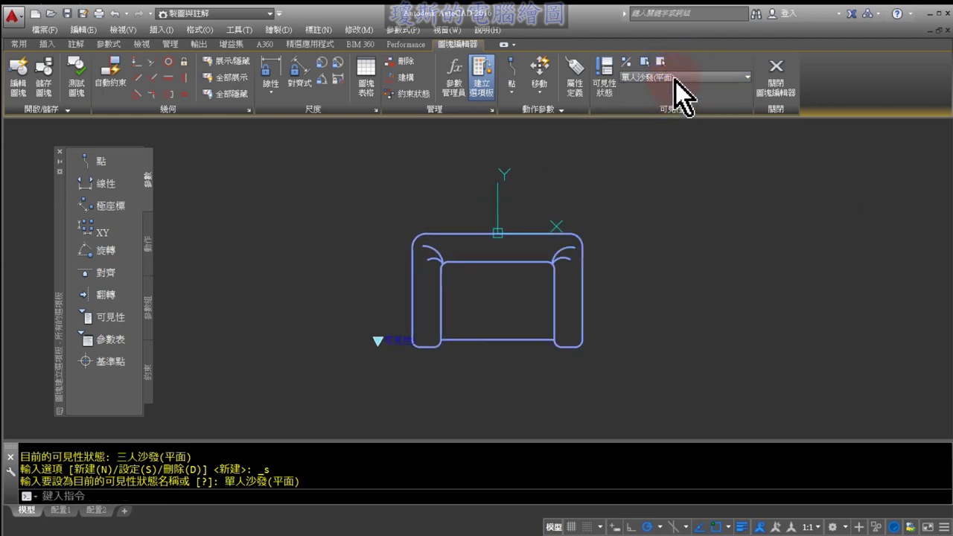
click(676, 81)
click(670, 104)
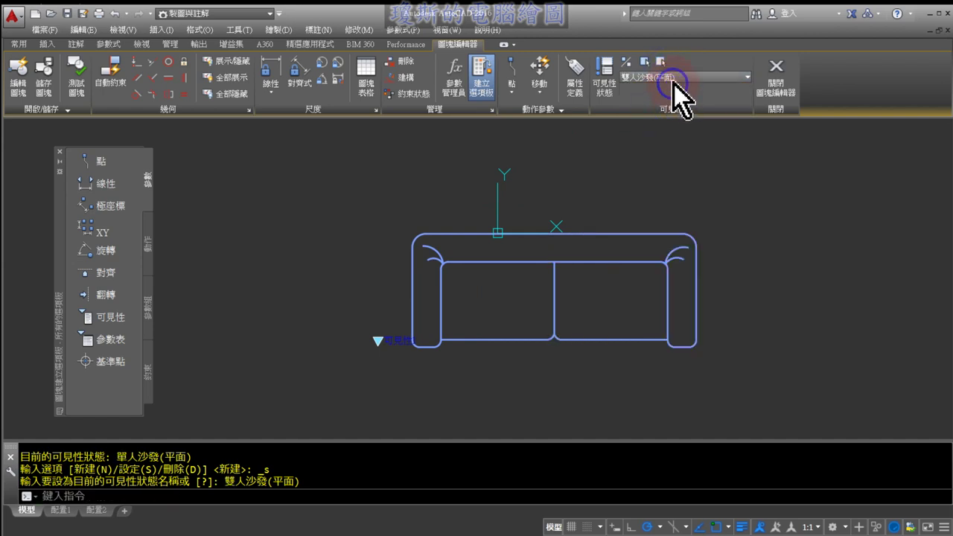
click(674, 80)
click(676, 116)
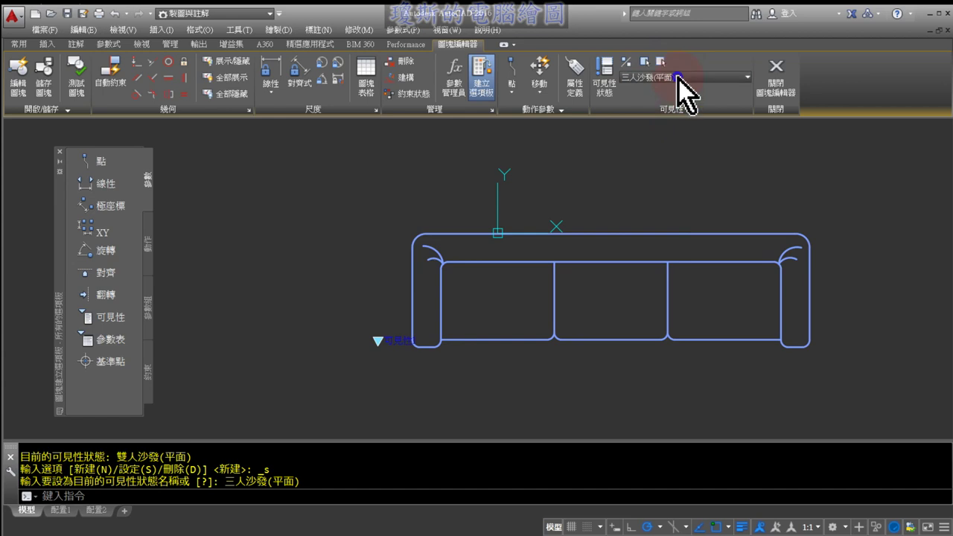
click(678, 79)
click(672, 88)
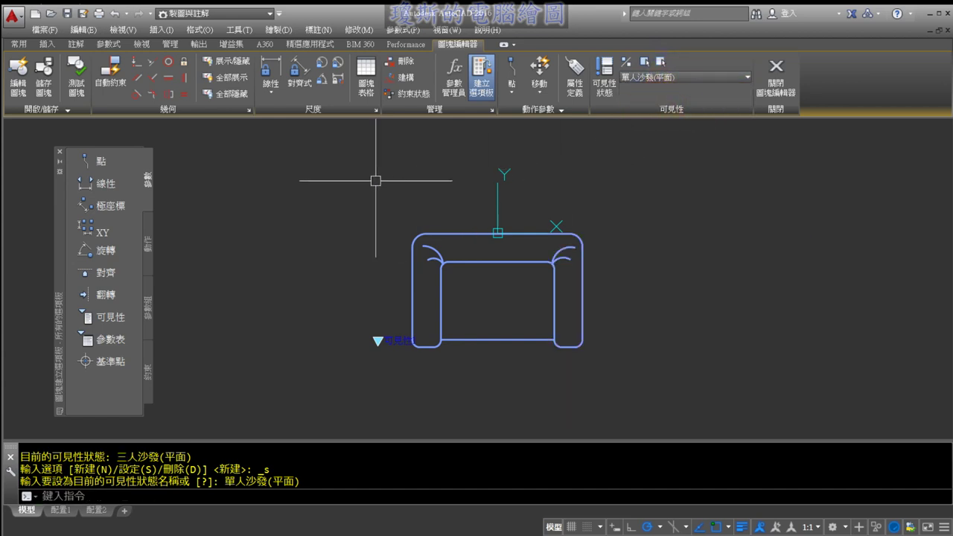
Step: Save the sofa block changes and close the Block Editor
click(51, 96)
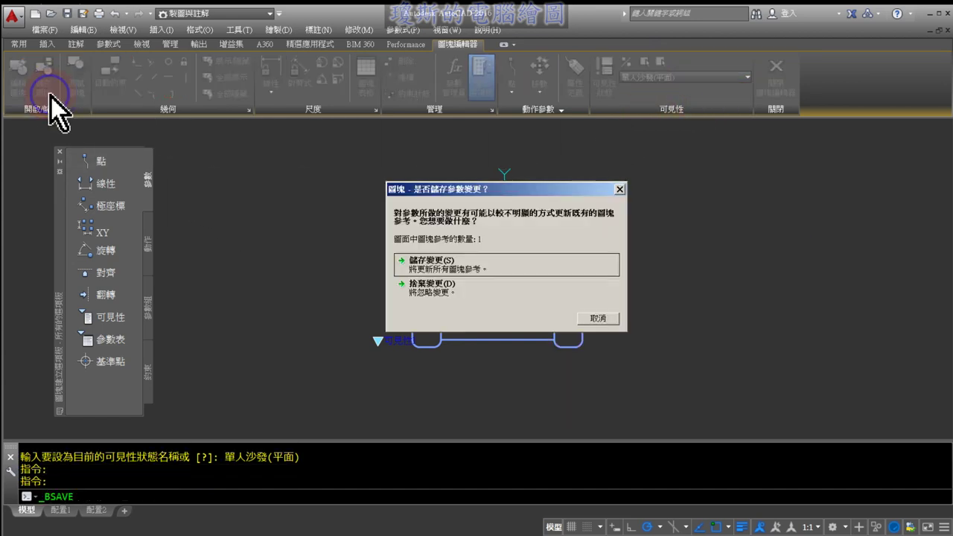
click(433, 271)
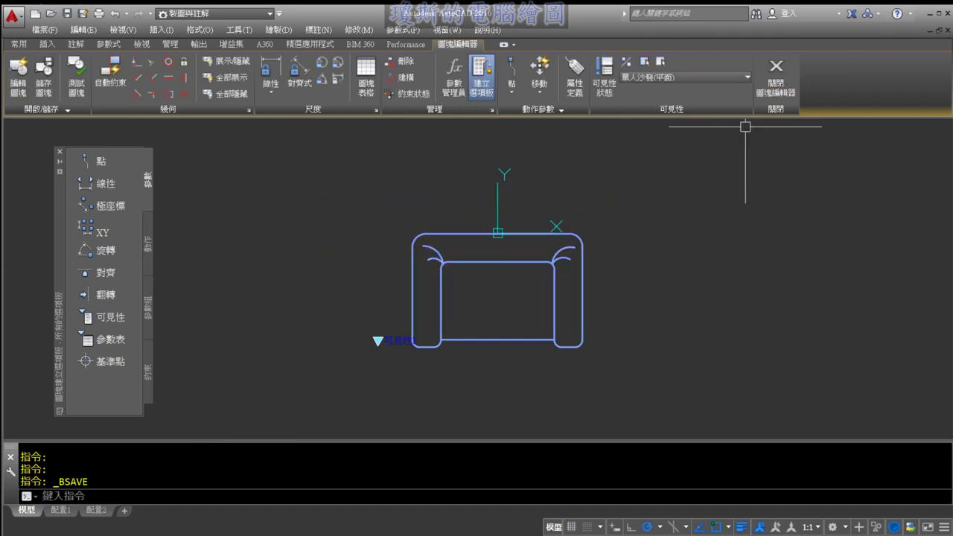
click(771, 92)
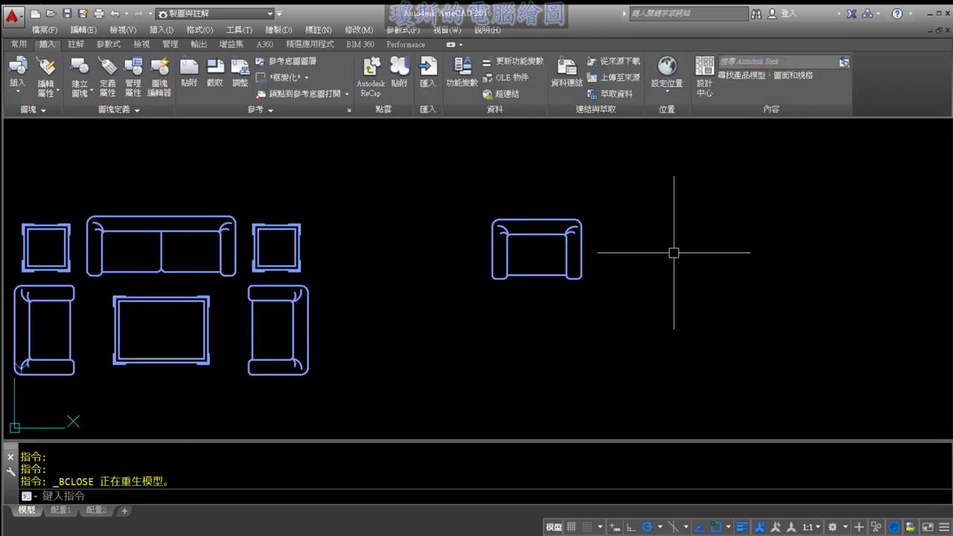
scroll(618, 253, up, 2)
click(559, 238)
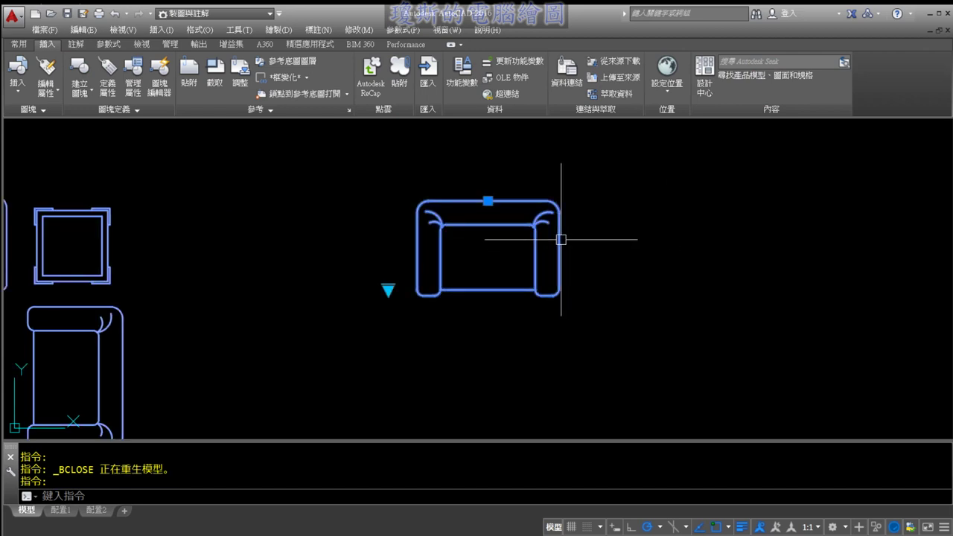
click(388, 289)
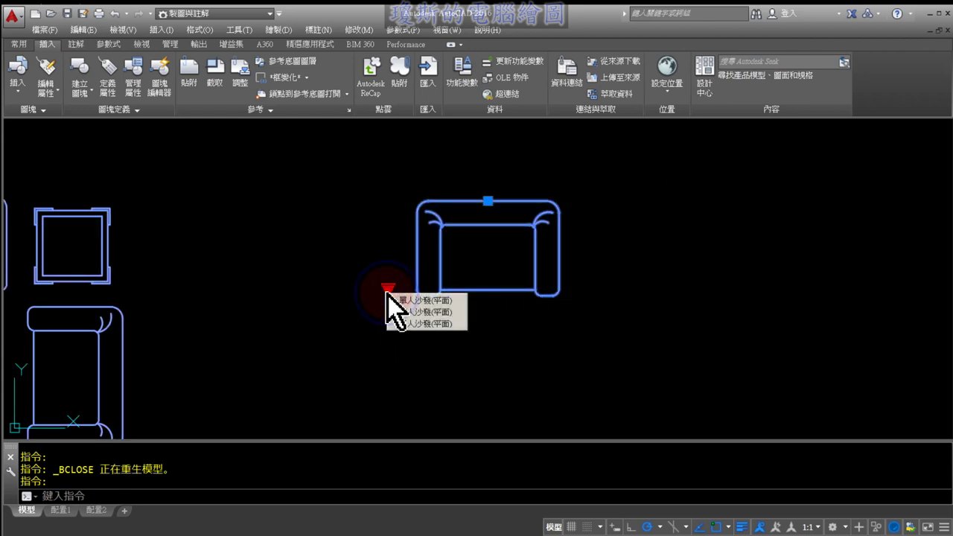
click(393, 313)
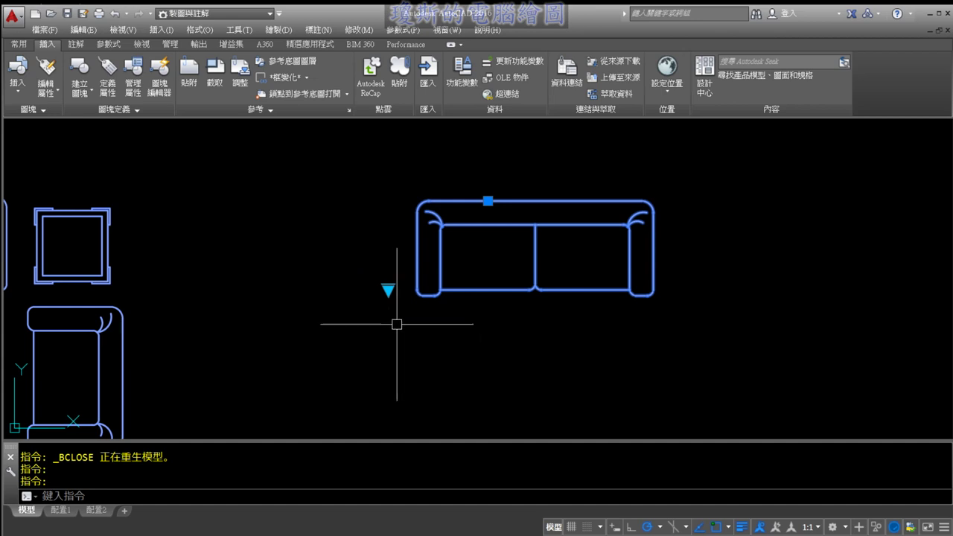
click(388, 290)
click(402, 324)
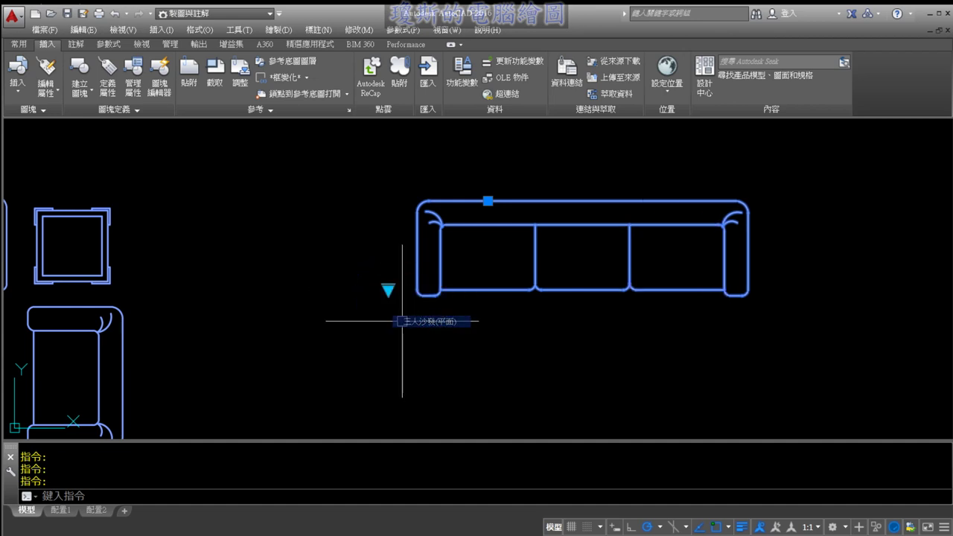
click(389, 290)
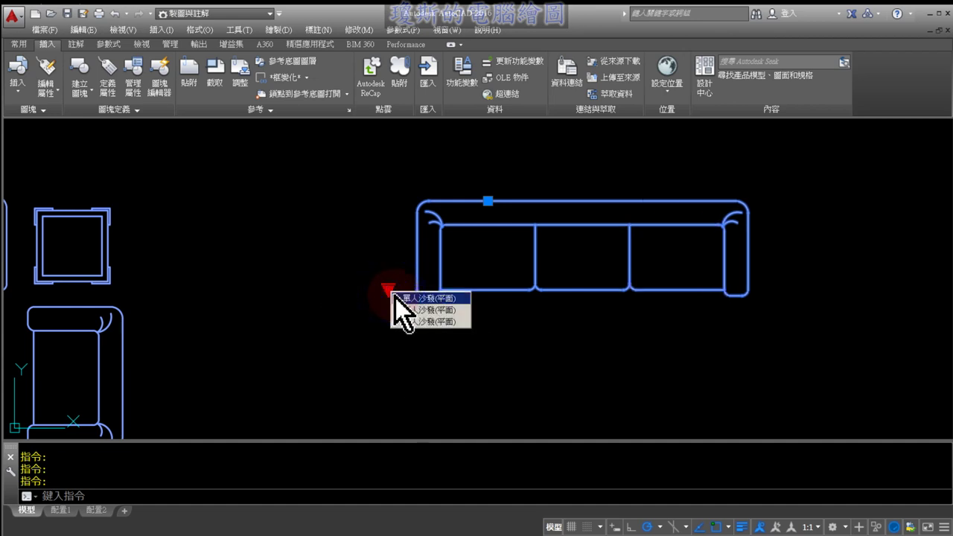
click(396, 298)
key(Escape)
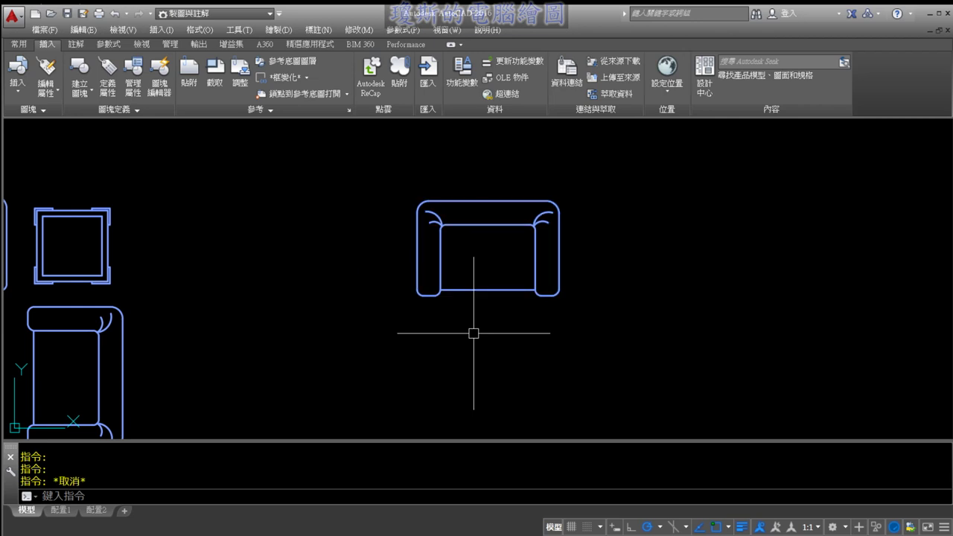